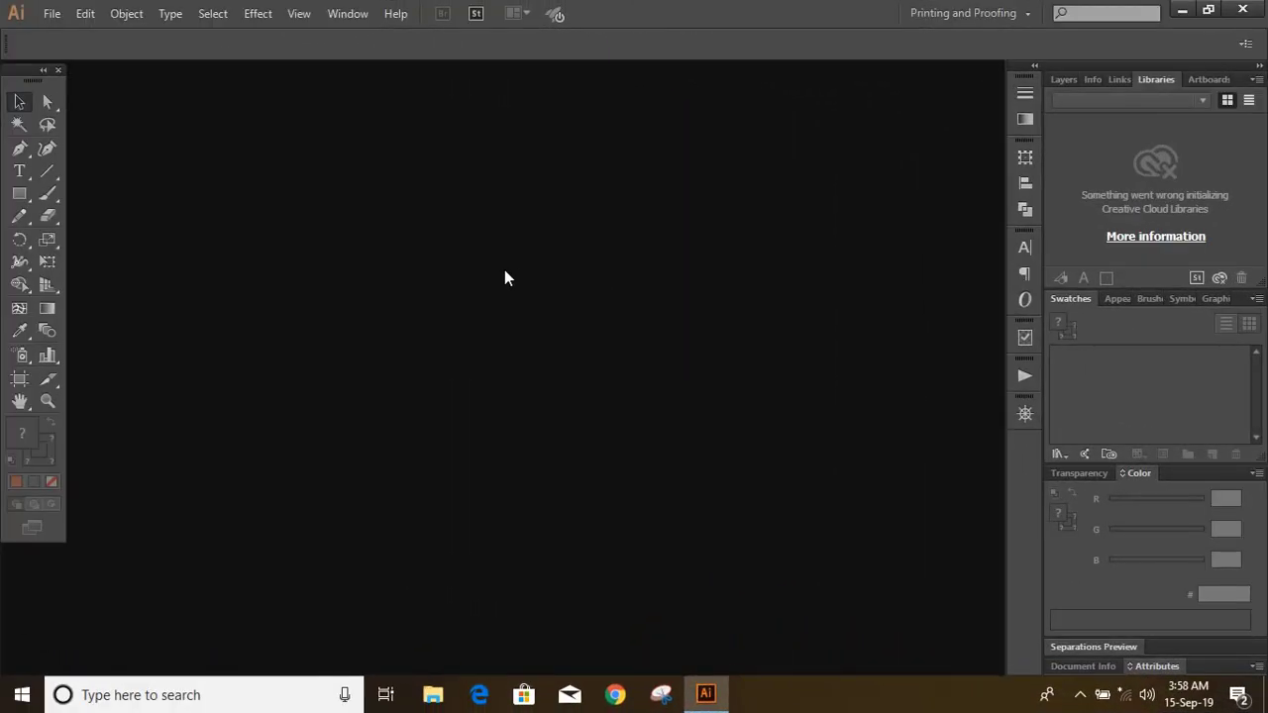
Create a new 1280 × 720 pt document in RGB colour mode
left_click(52, 13)
left_click(74, 36)
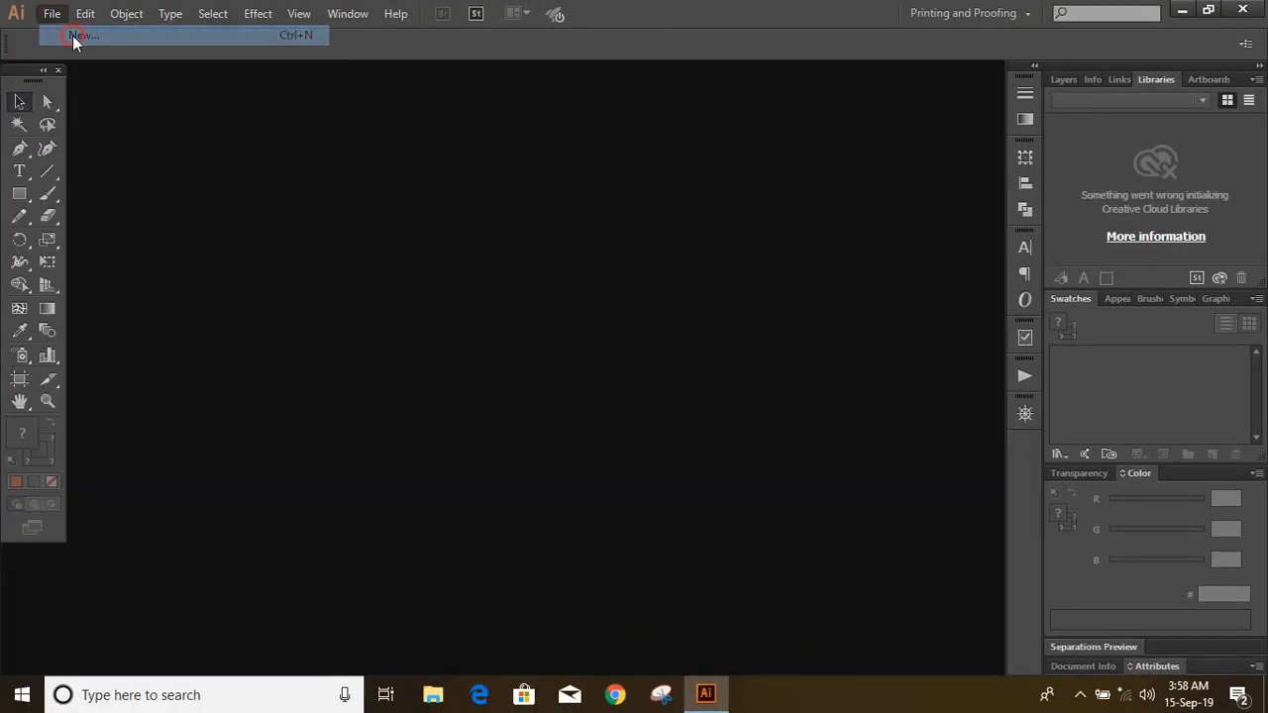
left_click(653, 355)
type("12")
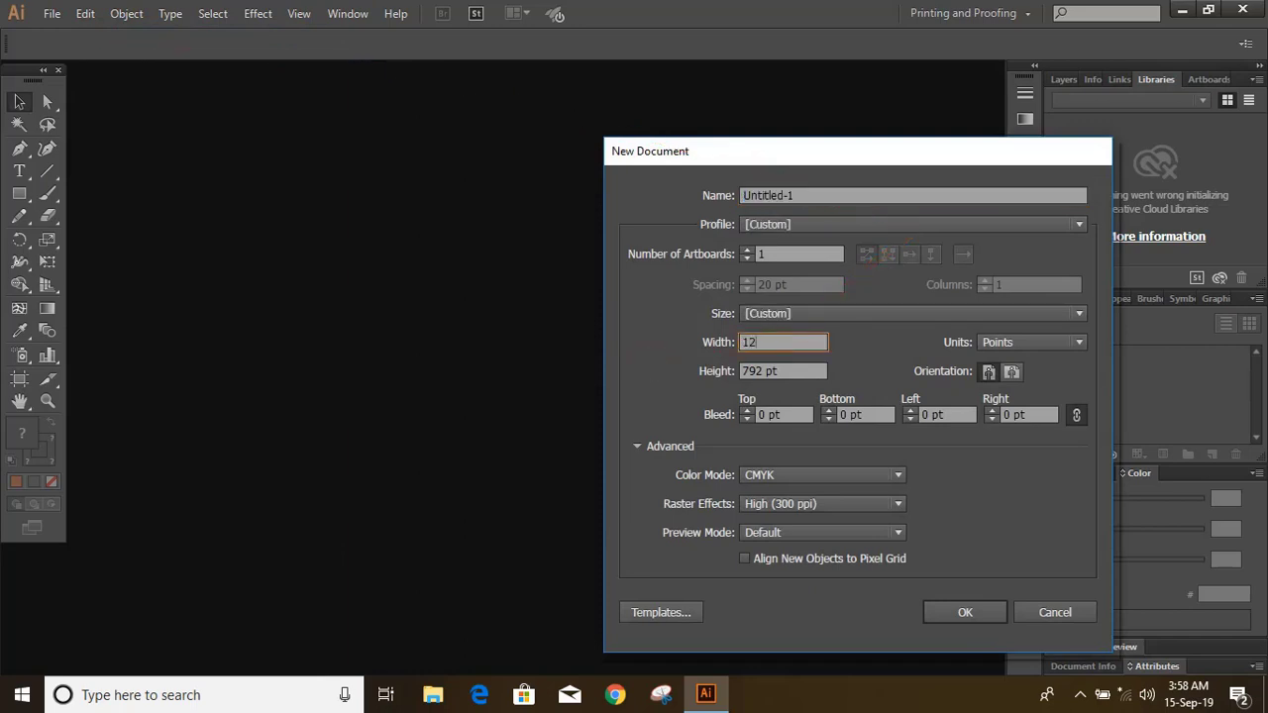
type("80")
key("Tab")
type("720")
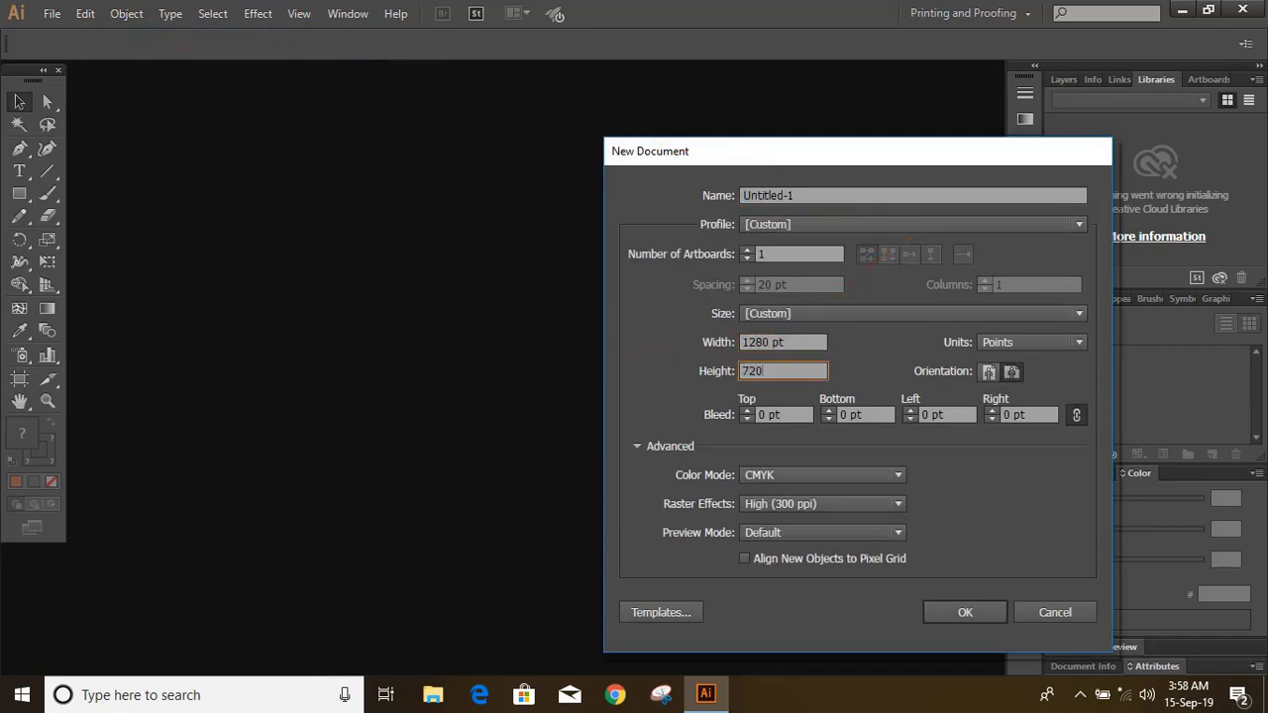
left_click(832, 476)
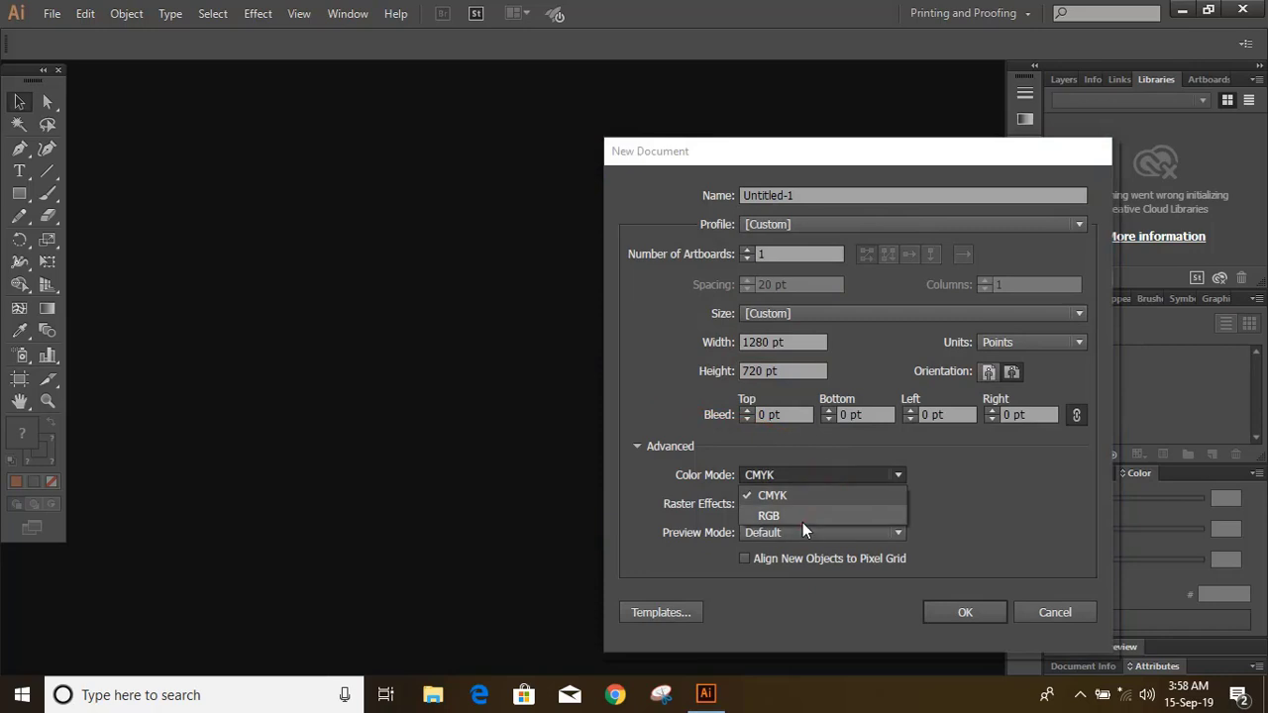
left_click(819, 512)
left_click(966, 618)
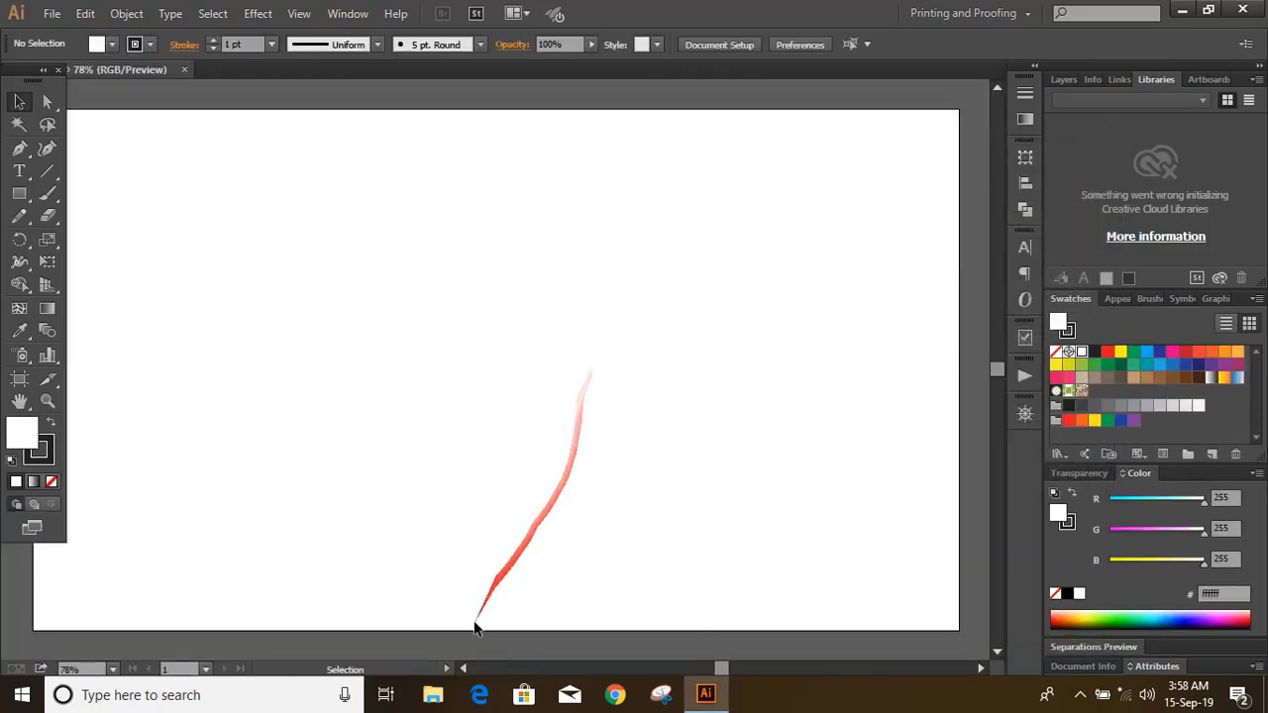
With fill set to None, draw five concentric ellipse-tool circles from the artboard centre
left_click(462, 669)
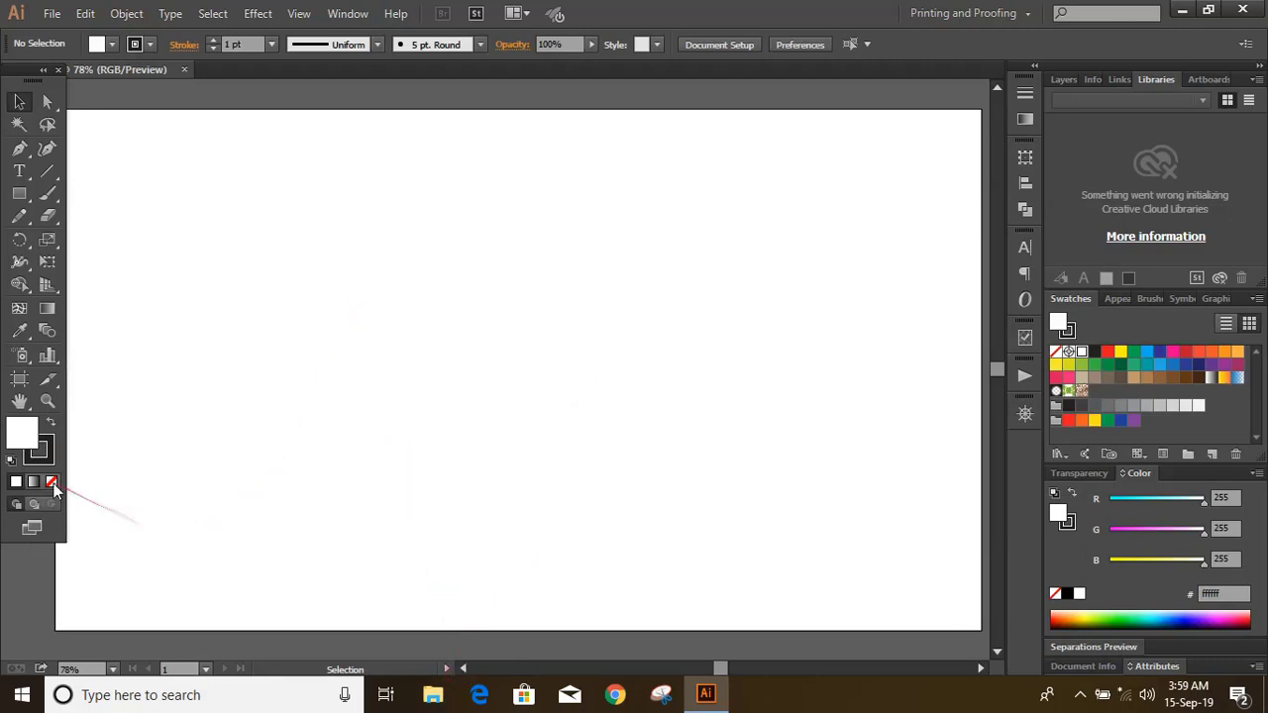
left_click(52, 482)
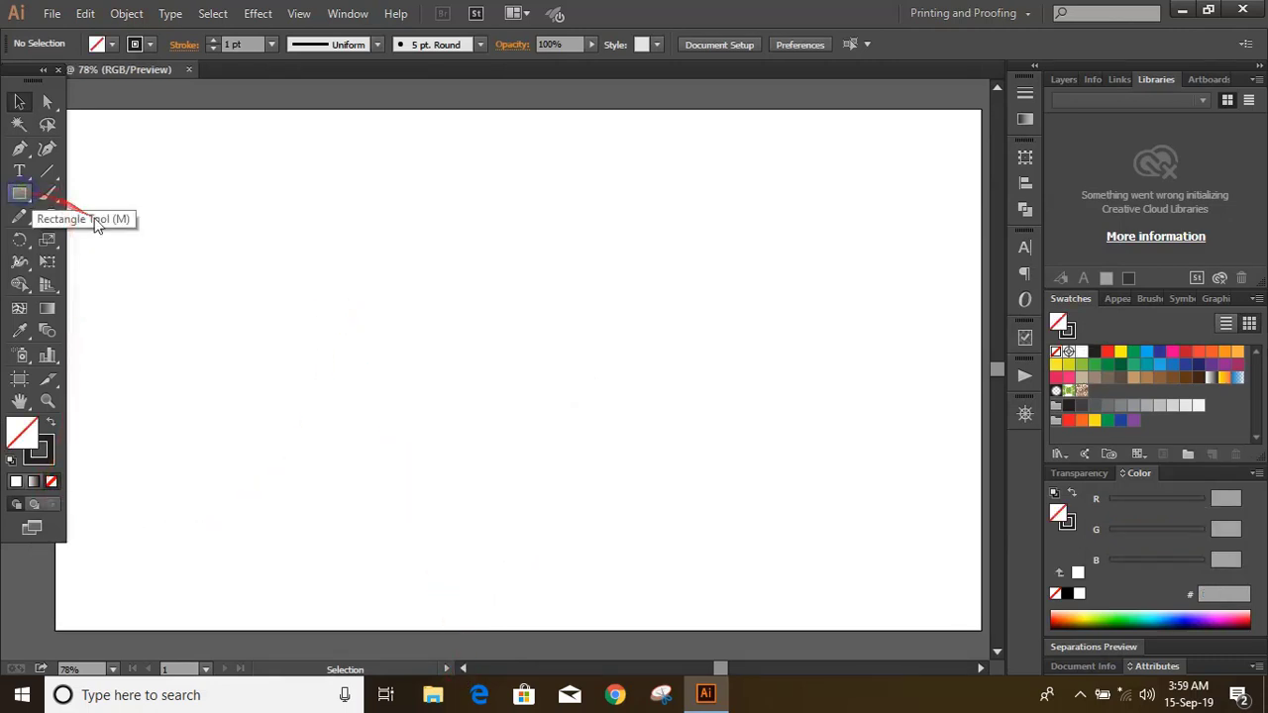
left_click_drag(20, 193, 104, 235)
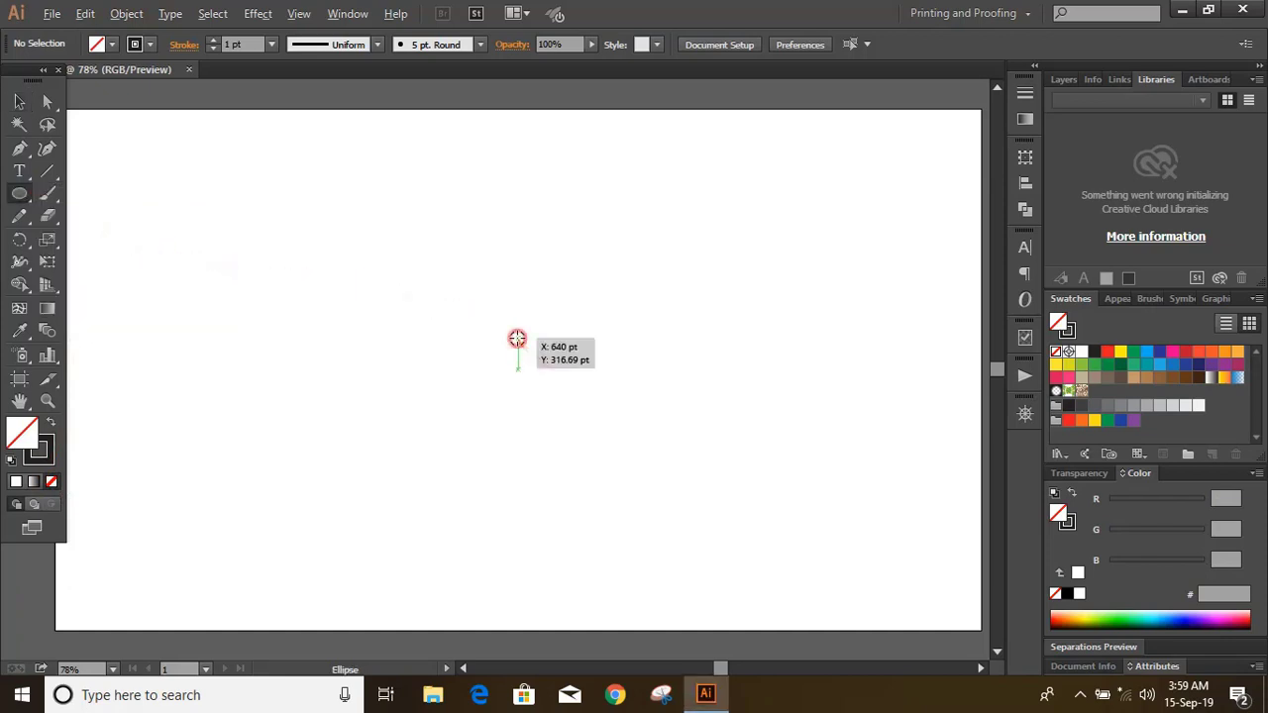
left_click_drag(517, 338, 711, 476)
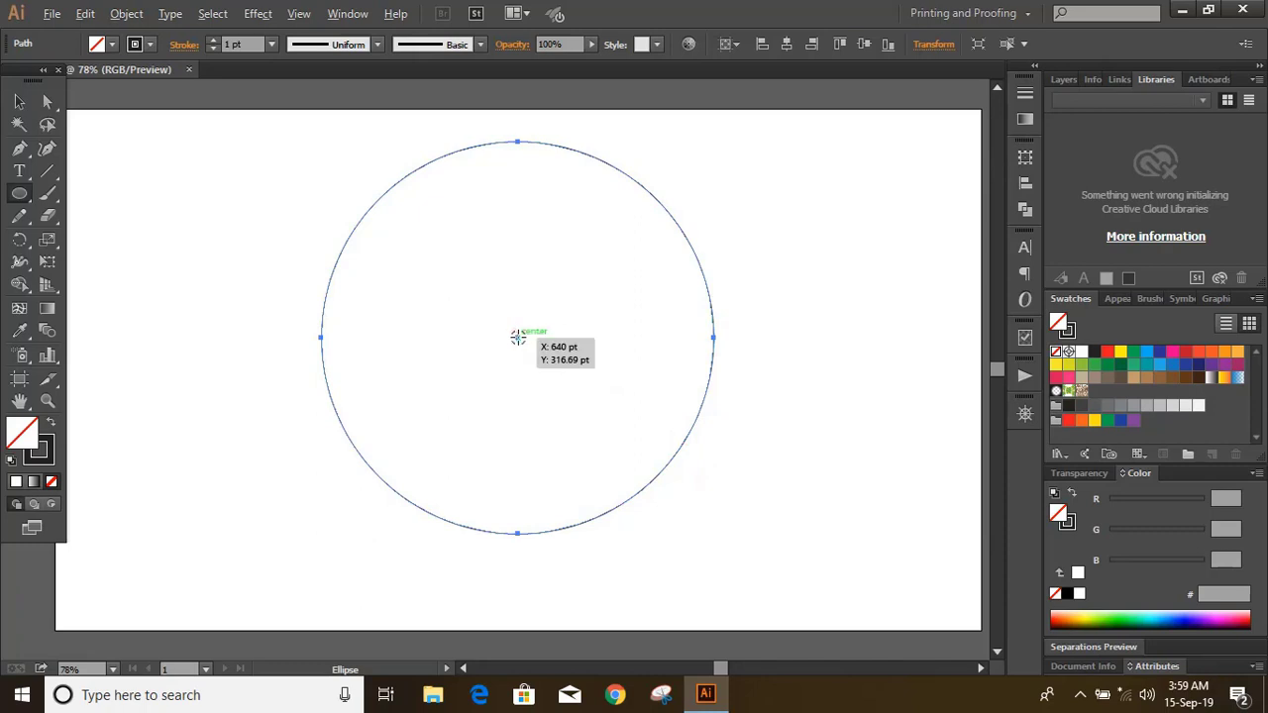
left_click_drag(517, 338, 669, 482)
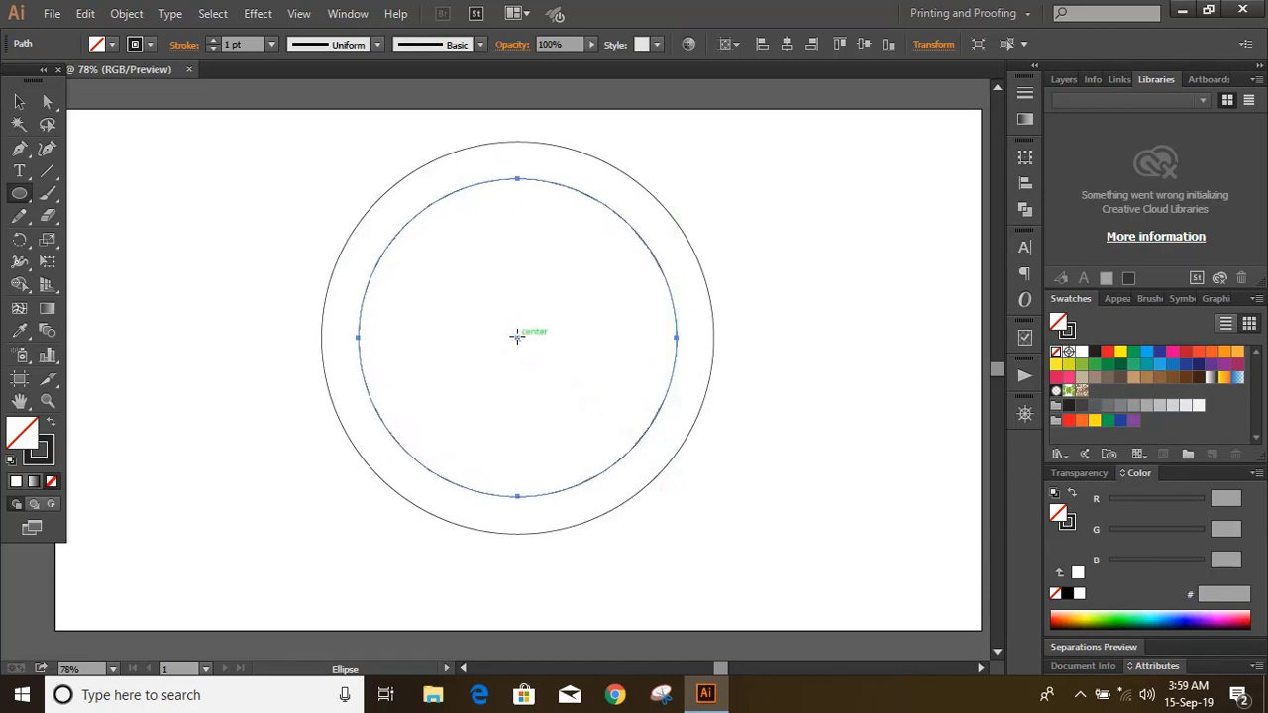
mouse_move(516, 336)
left_mouse_down()
mouse_move(626, 481)
mouse_move(609, 442)
left_mouse_up()
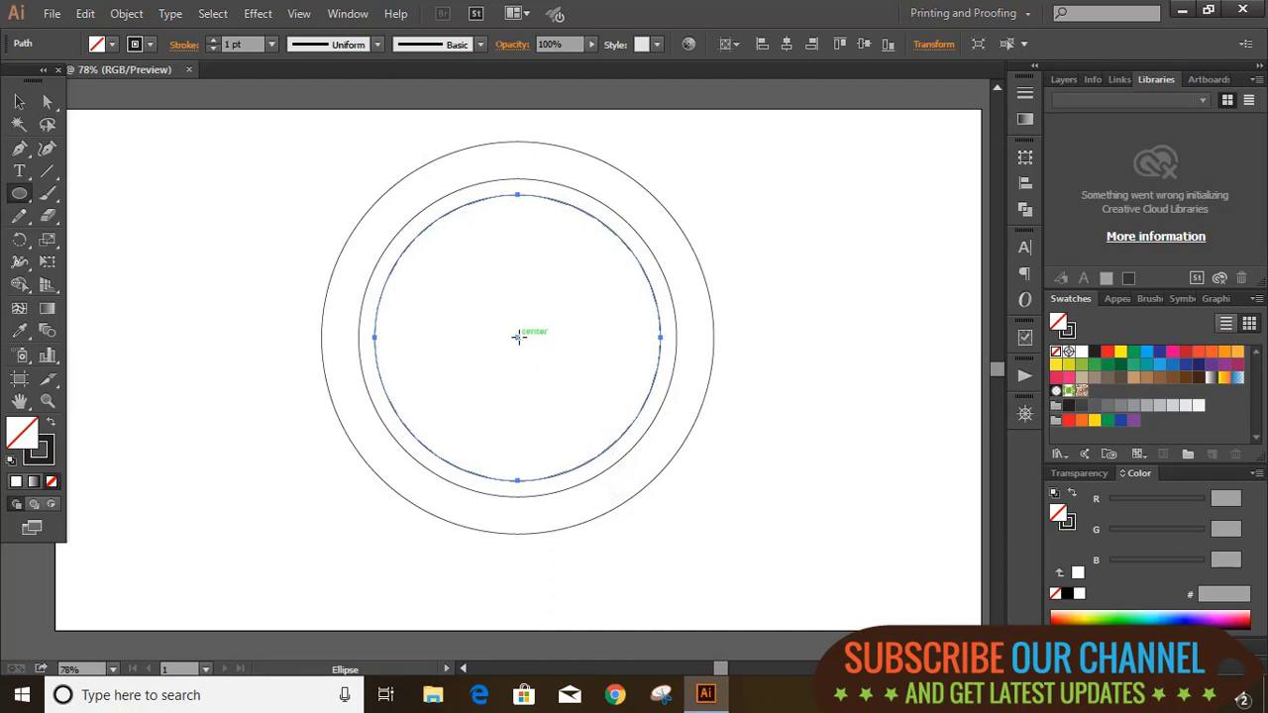
mouse_move(517, 337)
left_mouse_down()
mouse_move(614, 461)
mouse_move(605, 450)
left_mouse_up()
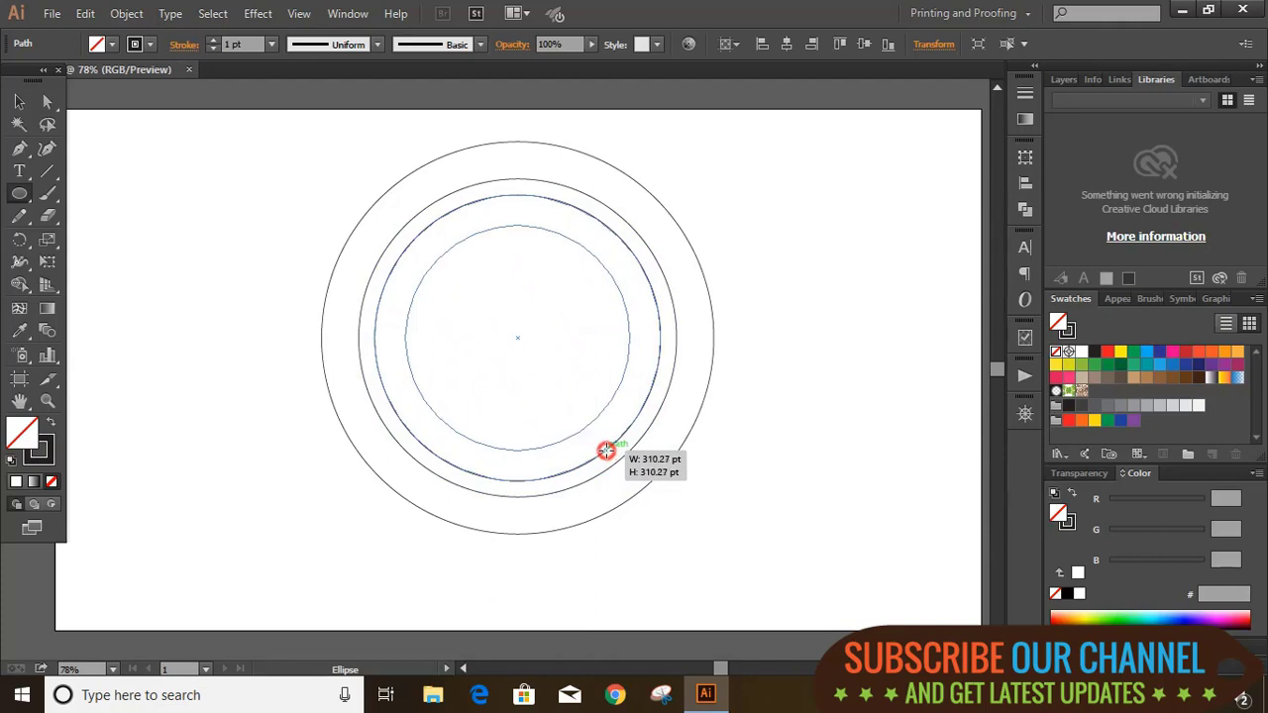
left_click_drag(606, 451, 607, 451)
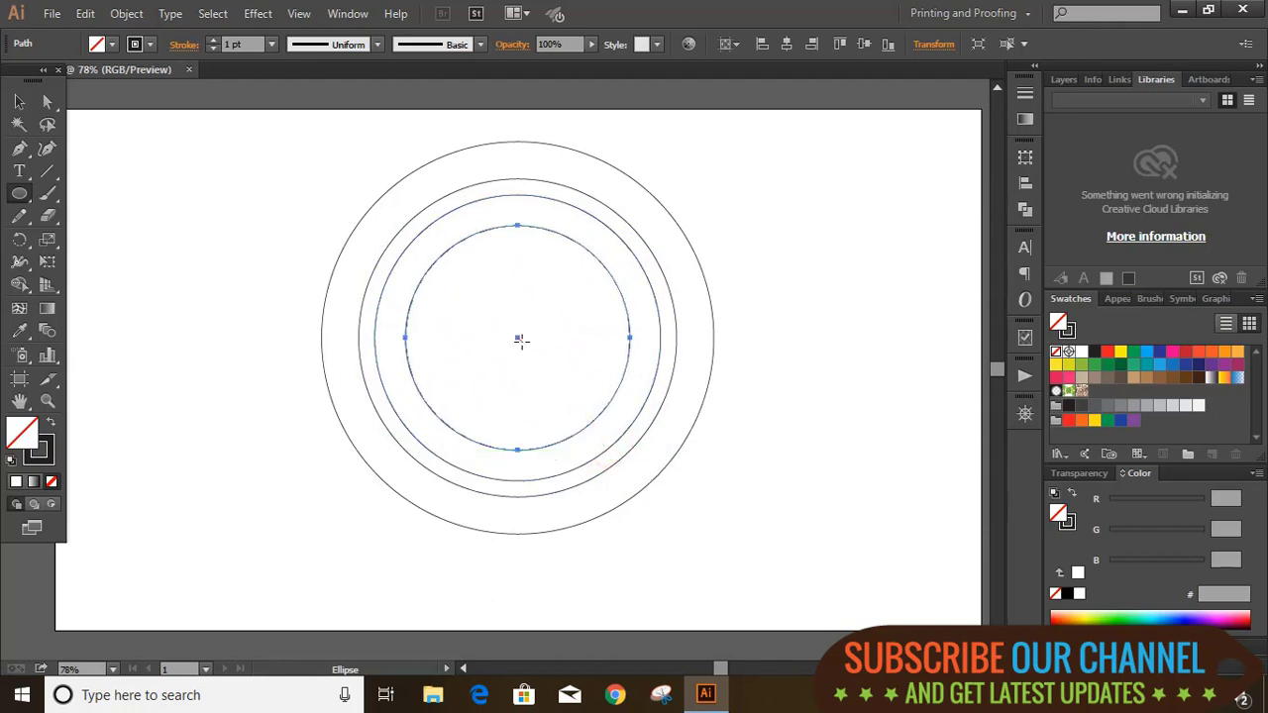
mouse_move(516, 336)
left_mouse_down()
mouse_move(645, 546)
mouse_move(674, 492)
mouse_move(694, 509)
left_mouse_up()
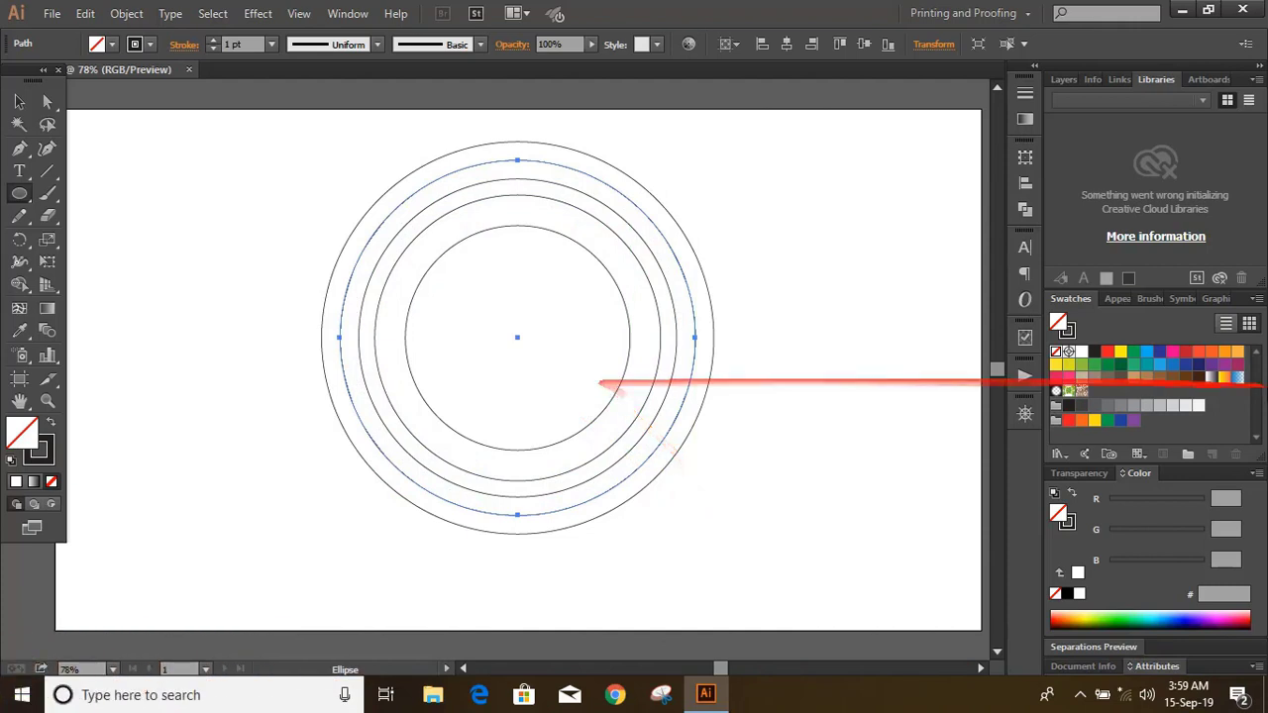
Remove the selected ring's fill and give it a green stroke
left_click(1225, 352)
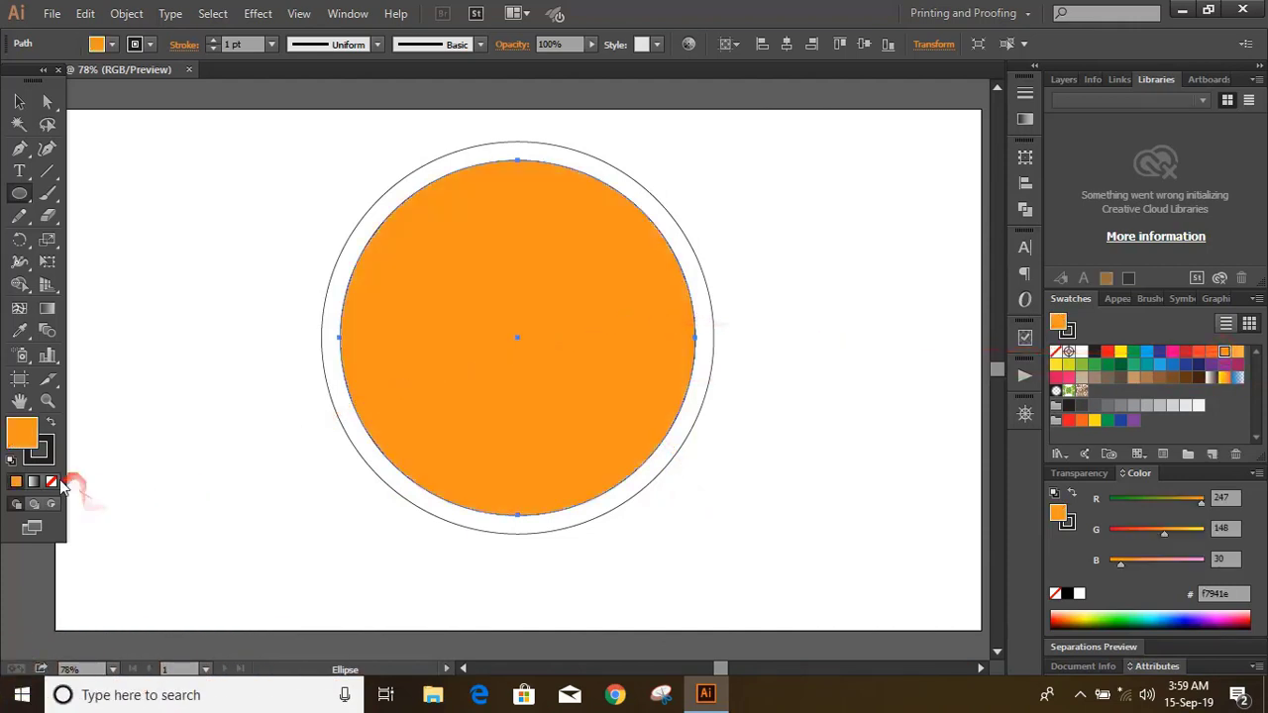
left_click(57, 483)
left_click(38, 451)
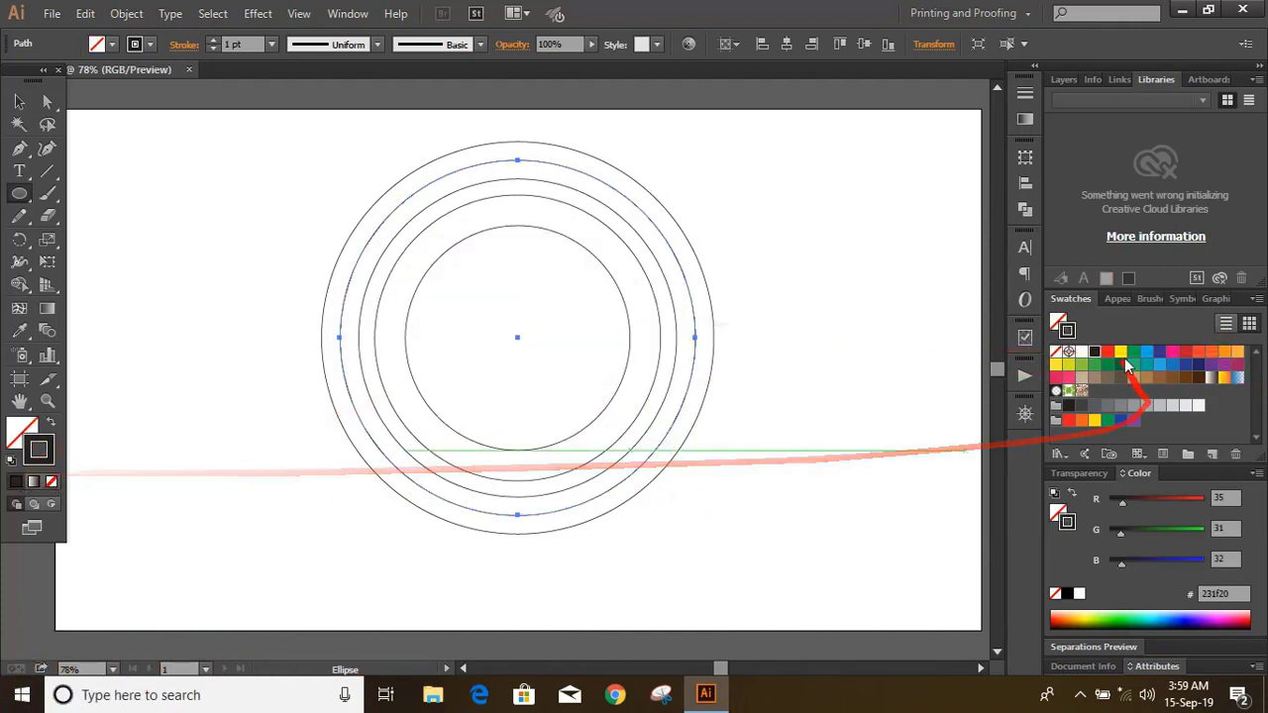
left_click(1132, 353)
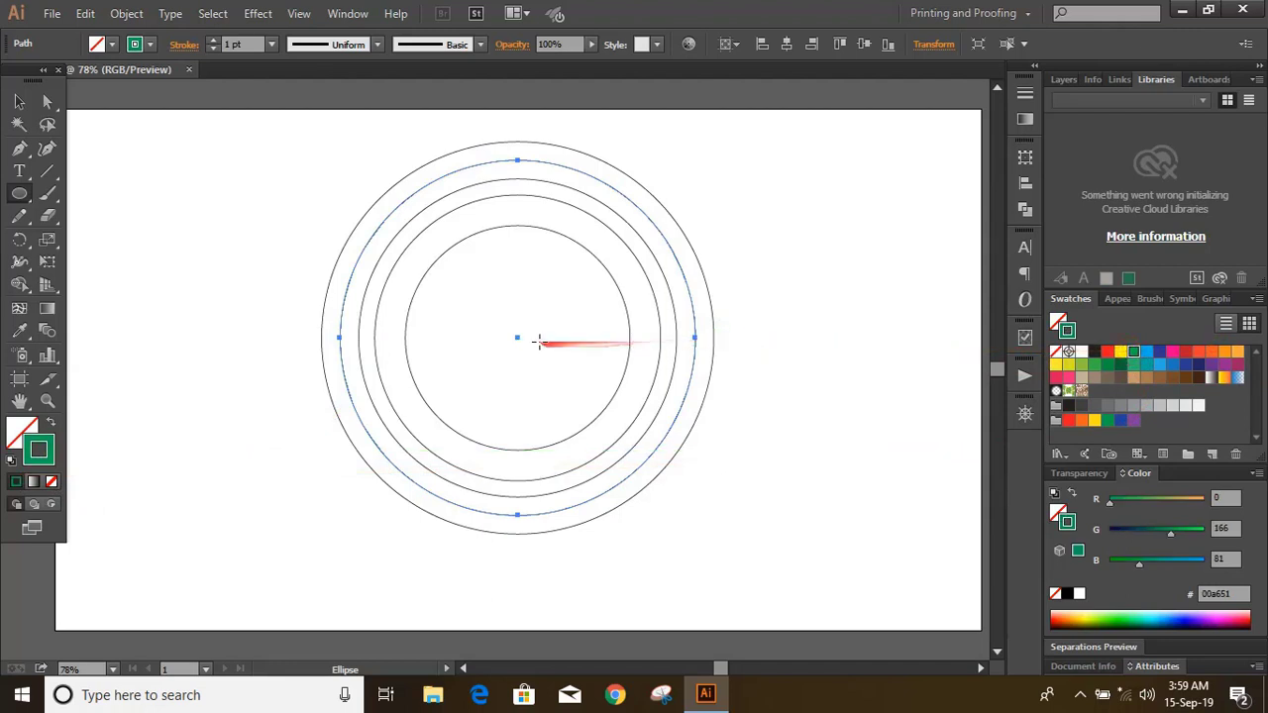
Draw a sixth green-stroked concentric circle from the centre, then deselect
left_click_drag(516, 337, 646, 445)
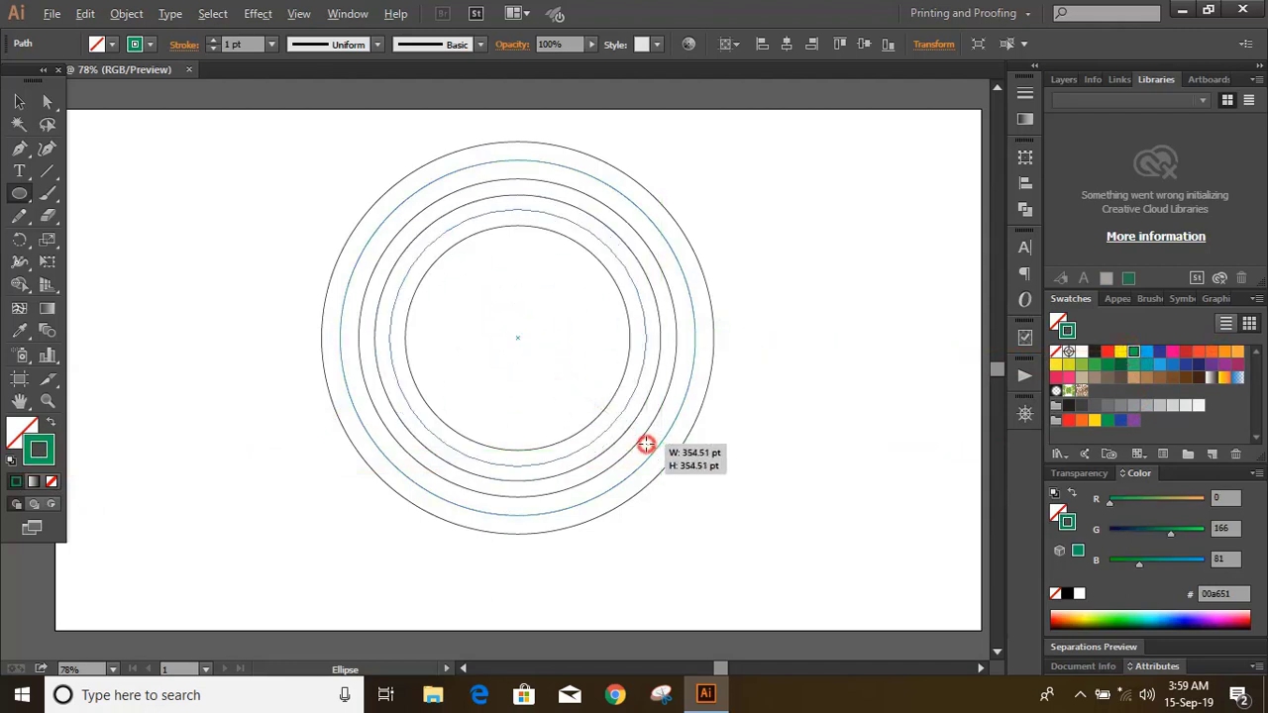
left_click_drag(646, 445, 645, 445)
left_click(19, 100)
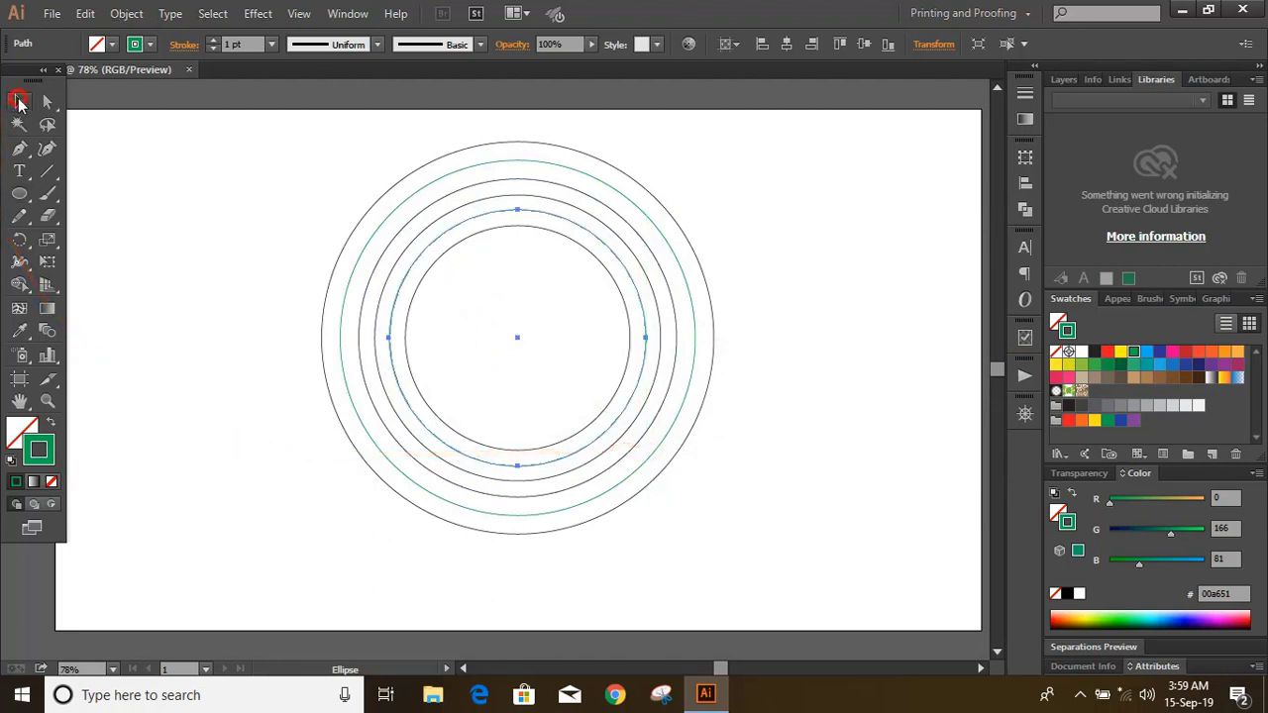
left_click(230, 240)
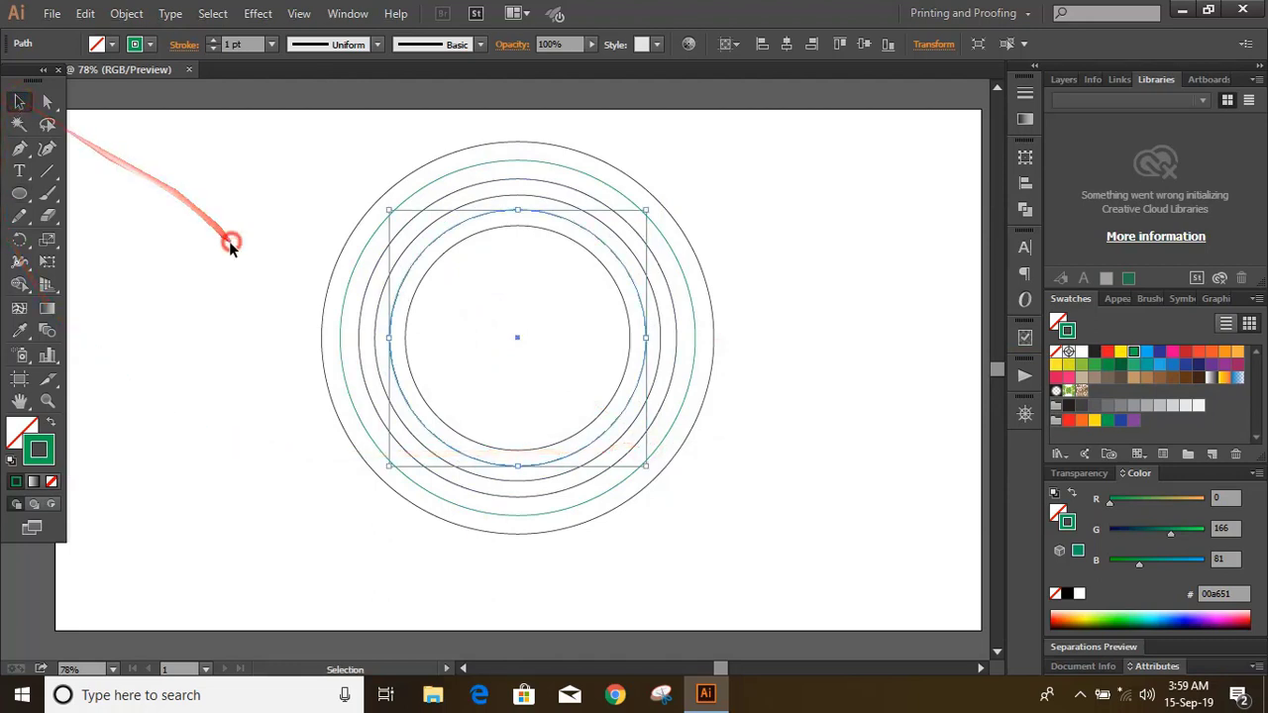
Draw a vertical green Pen line through the circles' centre
left_click(20, 150)
left_click(516, 123)
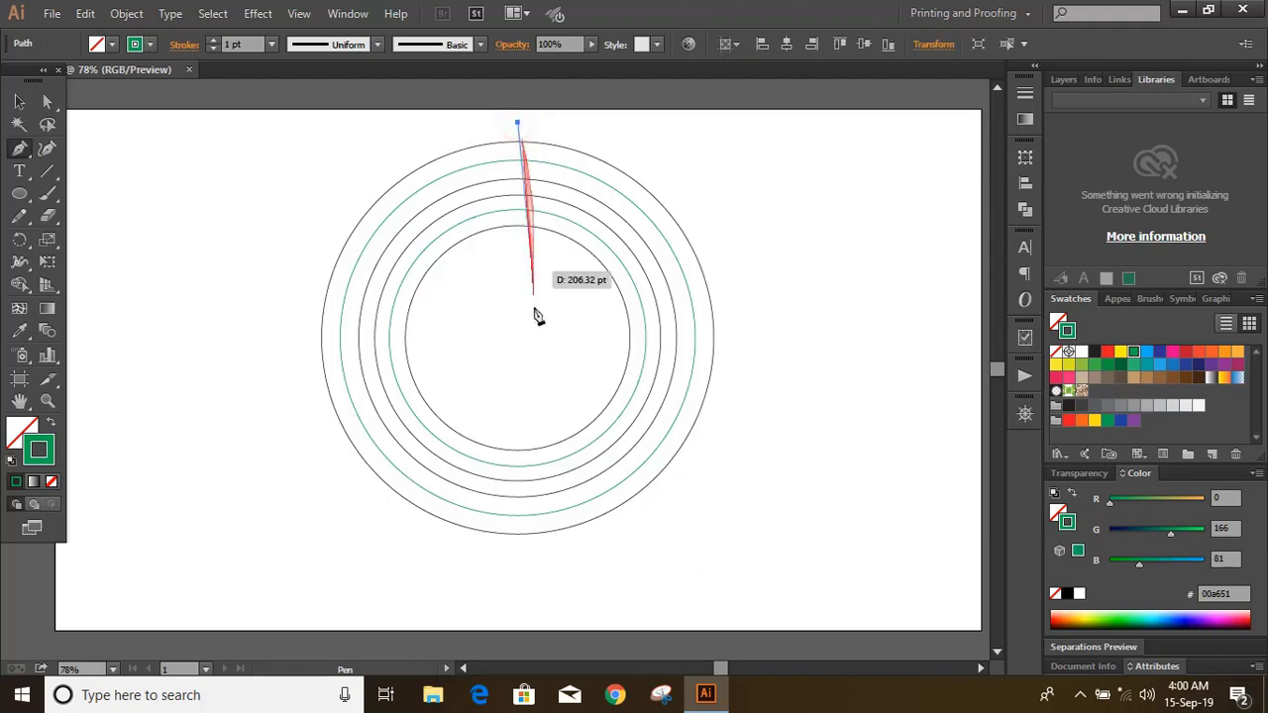
left_click(522, 587, "shift")
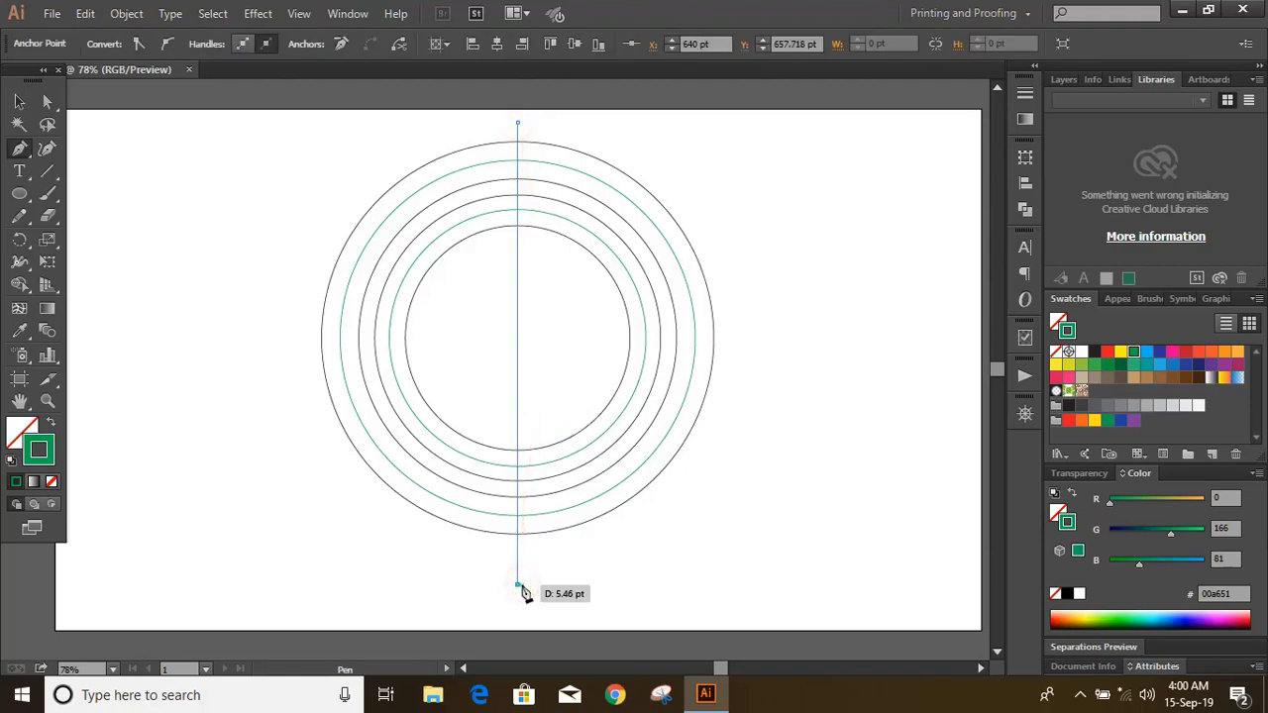
left_click(19, 100)
left_click(164, 217)
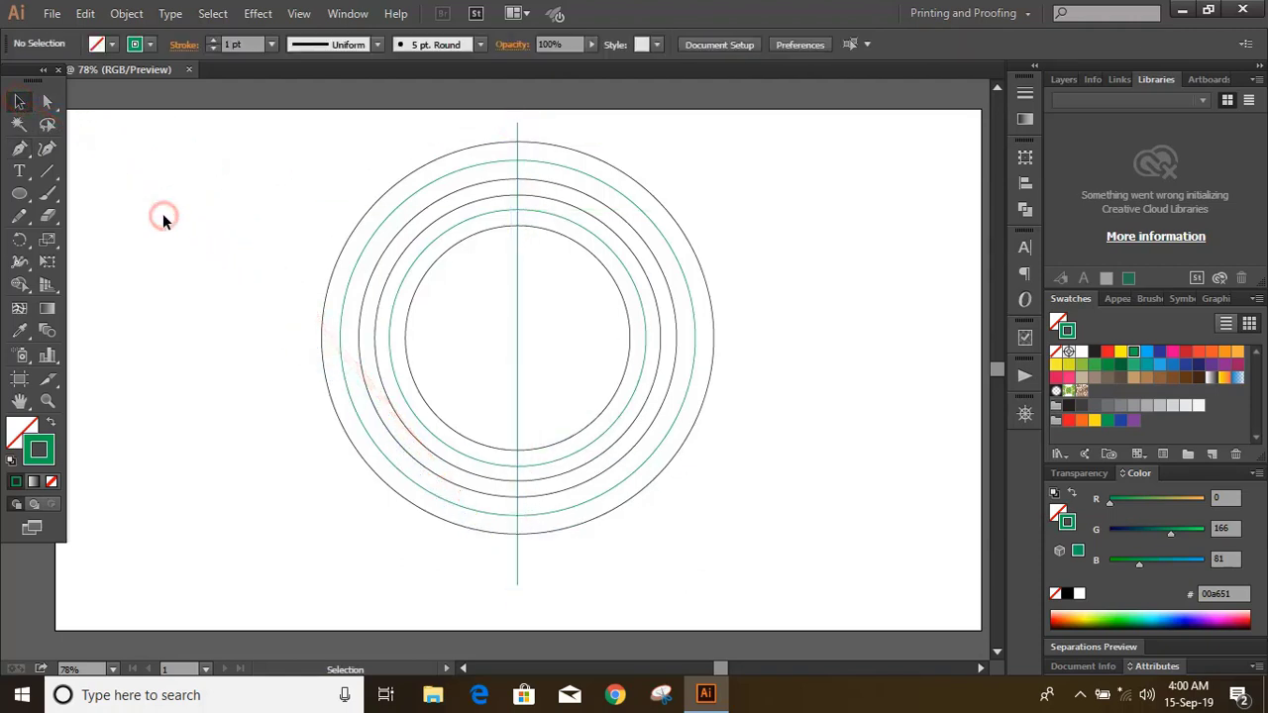
Alt-drag a copy of the vertical line just to its right
left_click(515, 337)
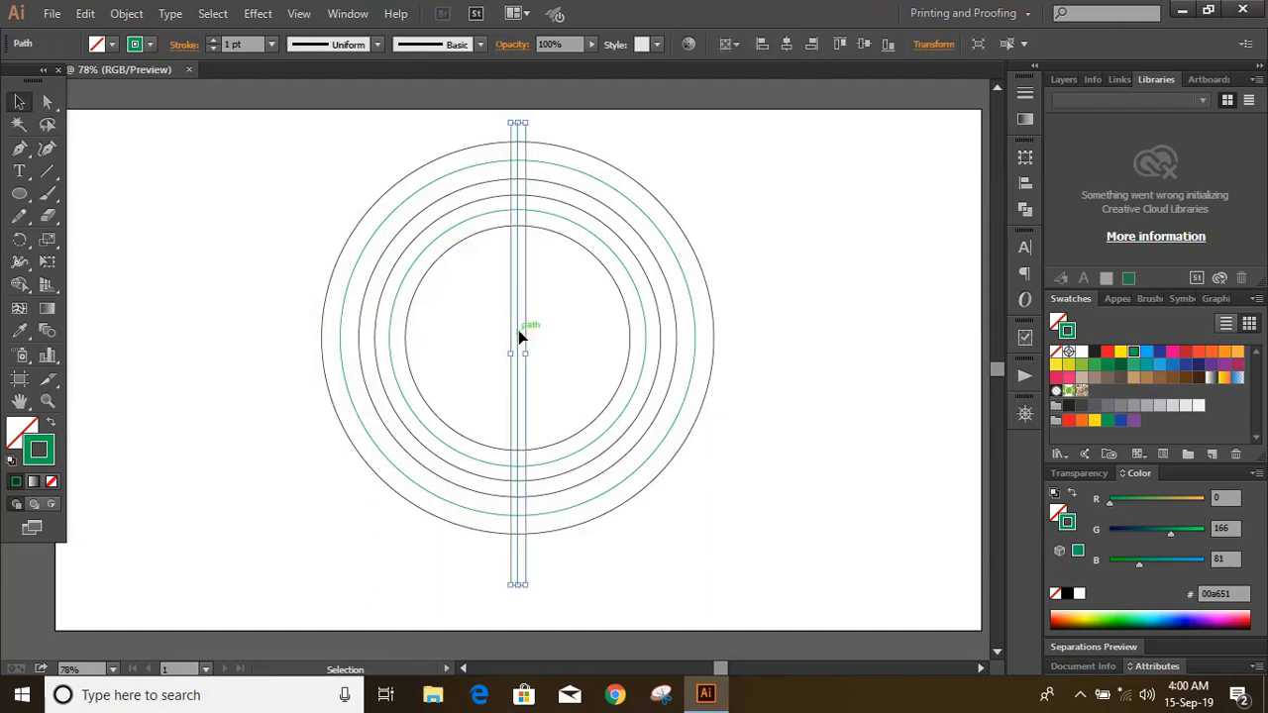
left_click_drag(519, 331, 524, 335)
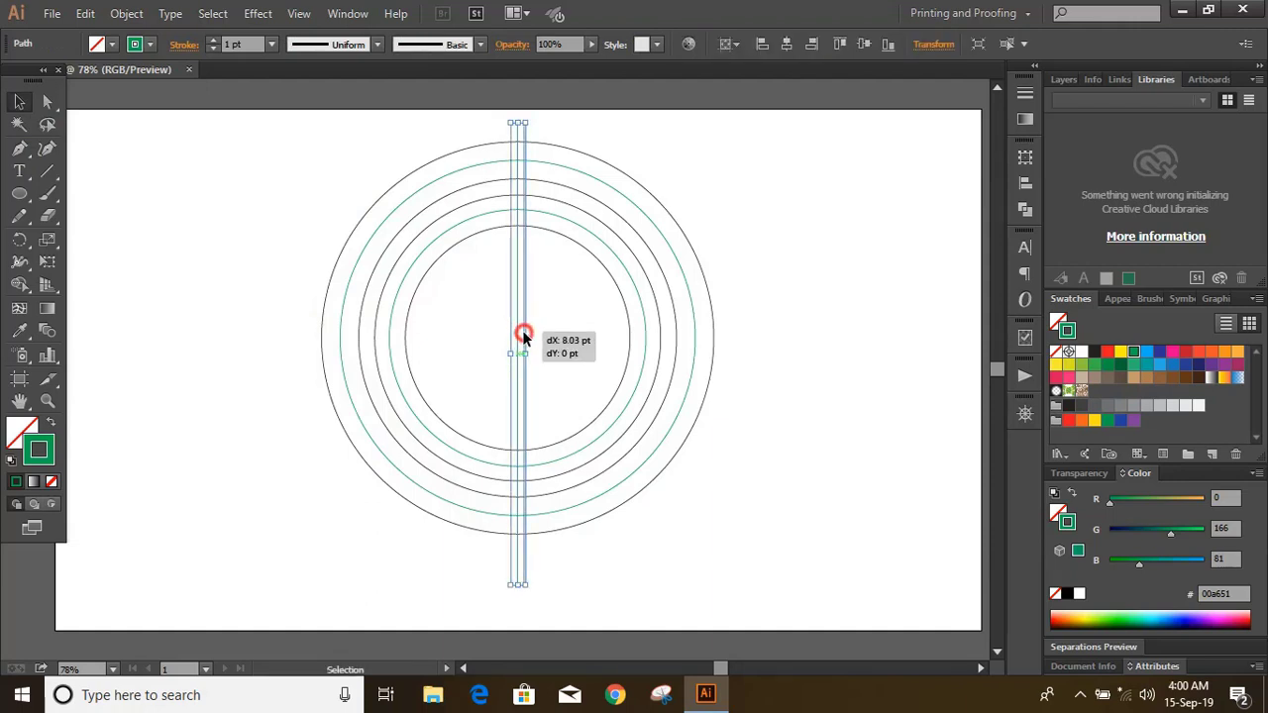
left_click_drag(524, 335, 525, 337)
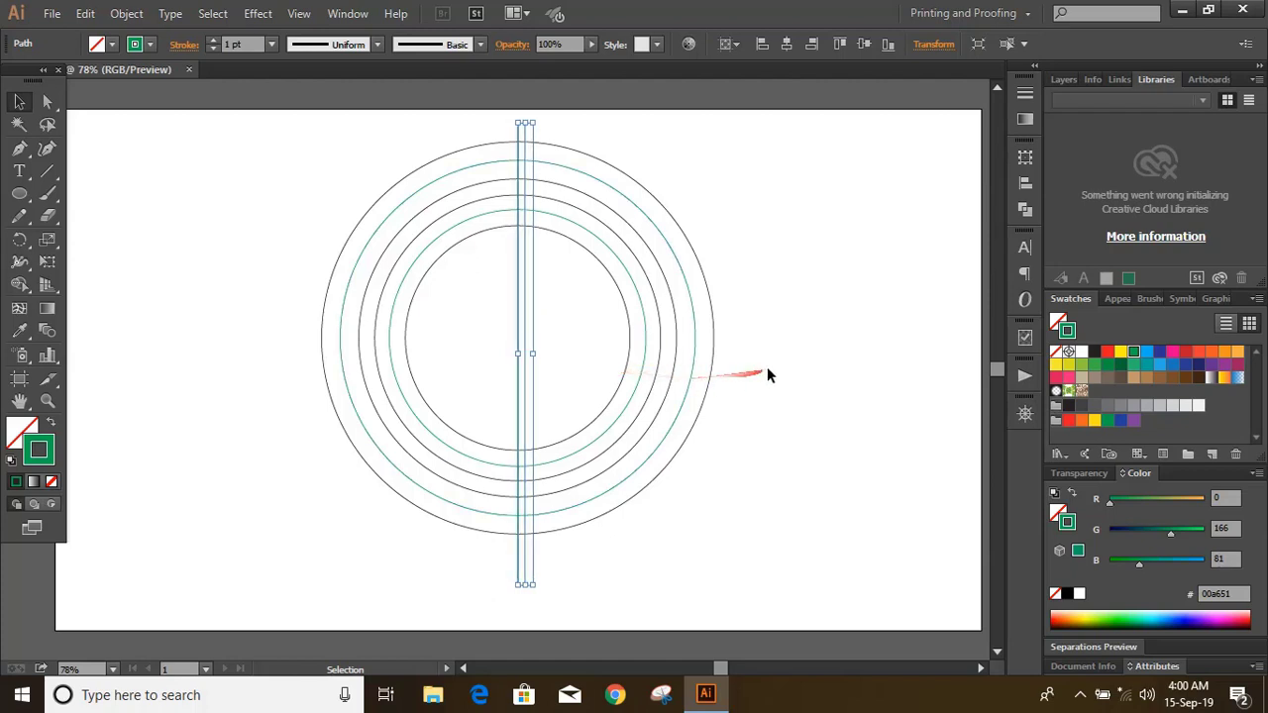
Stroke the copied line red and place two more red vertical line copies to the right
left_click(1186, 354)
left_click(805, 256)
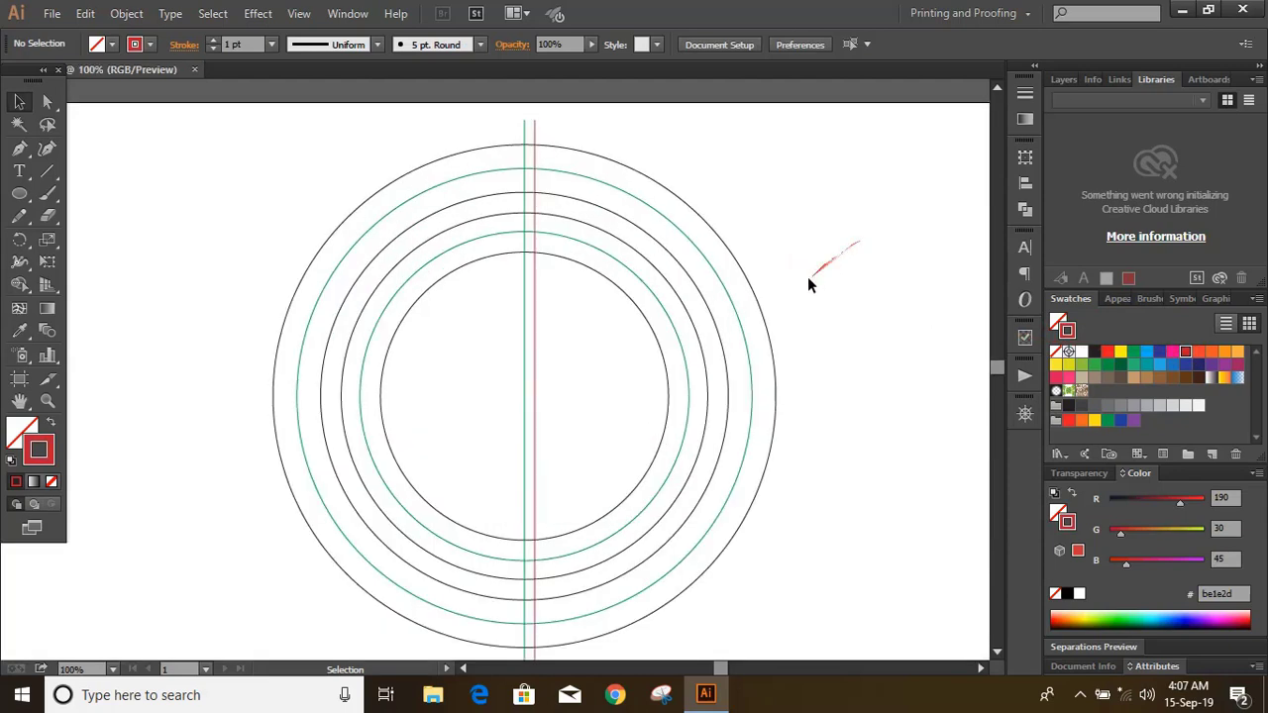
left_click_drag(536, 320, 571, 320)
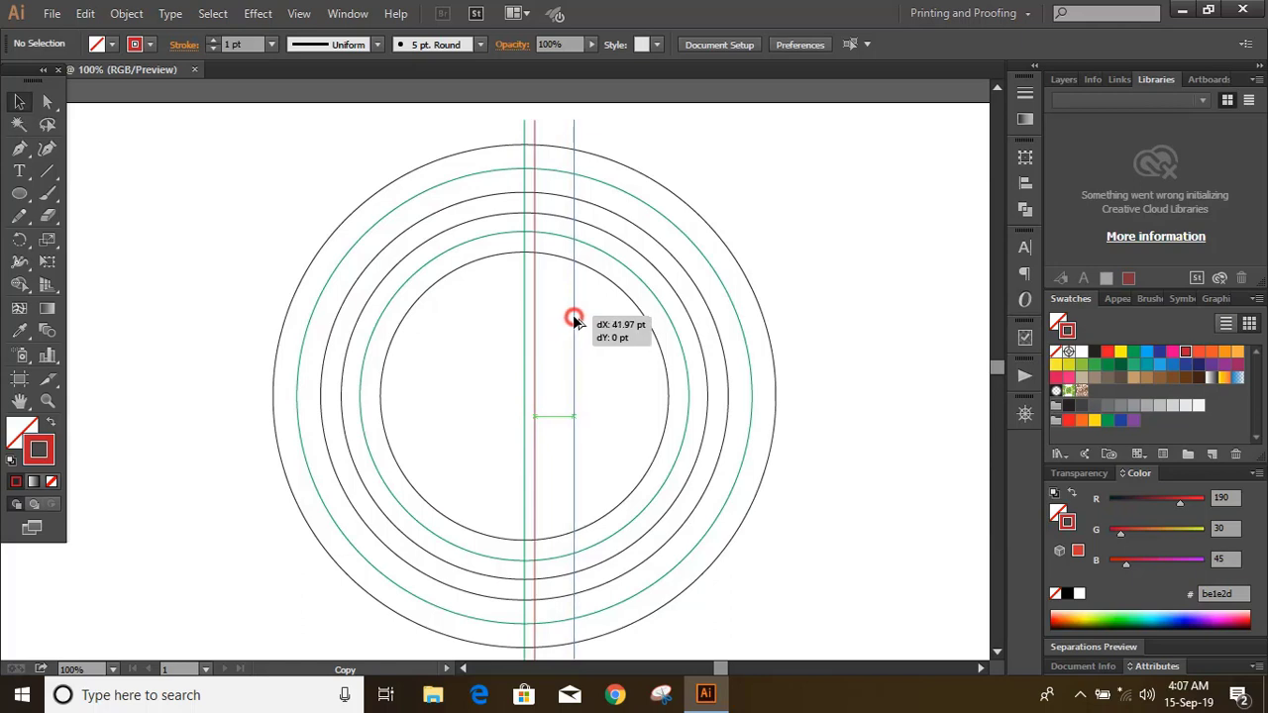
left_click_drag(572, 319, 578, 320)
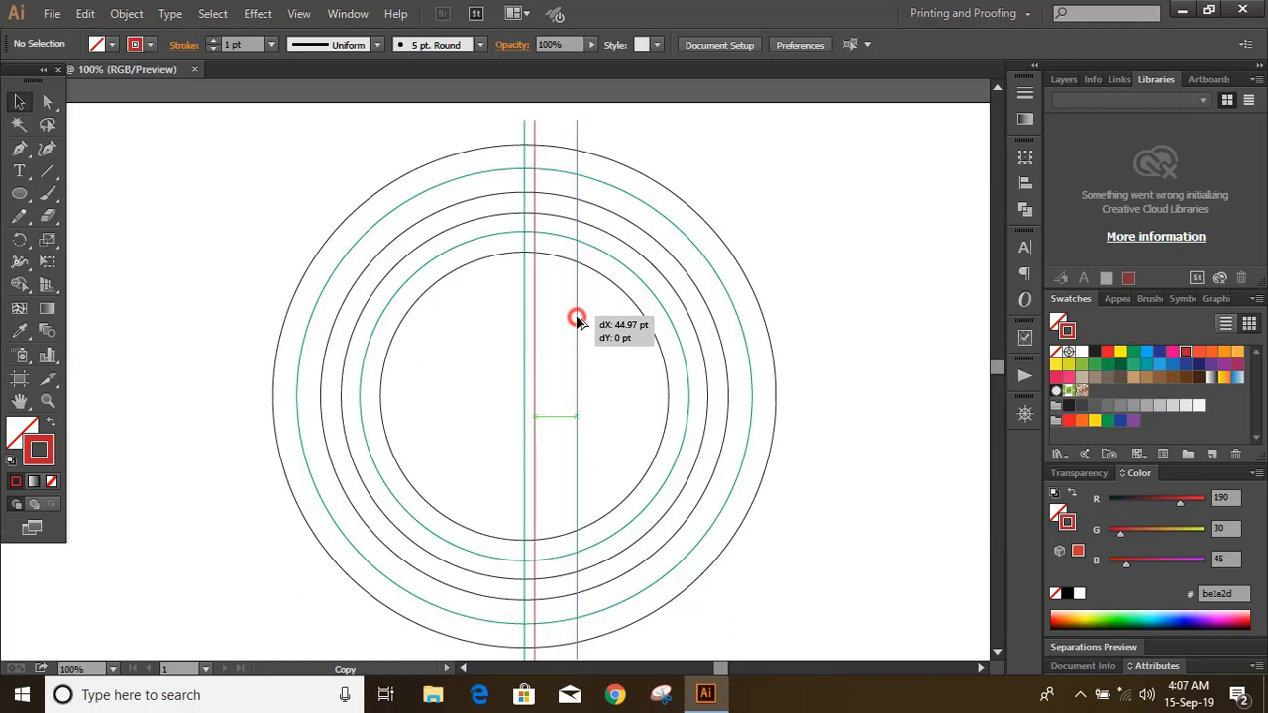
left_click_drag(613, 354, 556, 346)
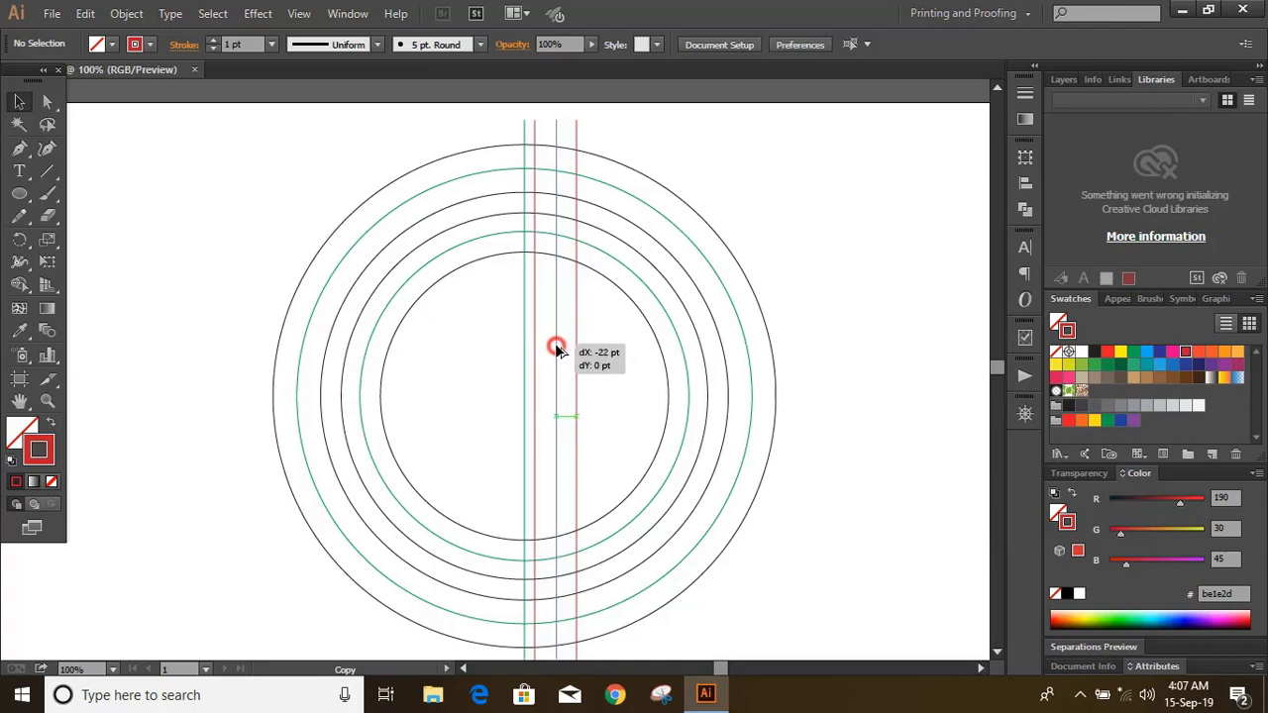
left_click_drag(556, 343, 555, 342)
left_click(607, 356)
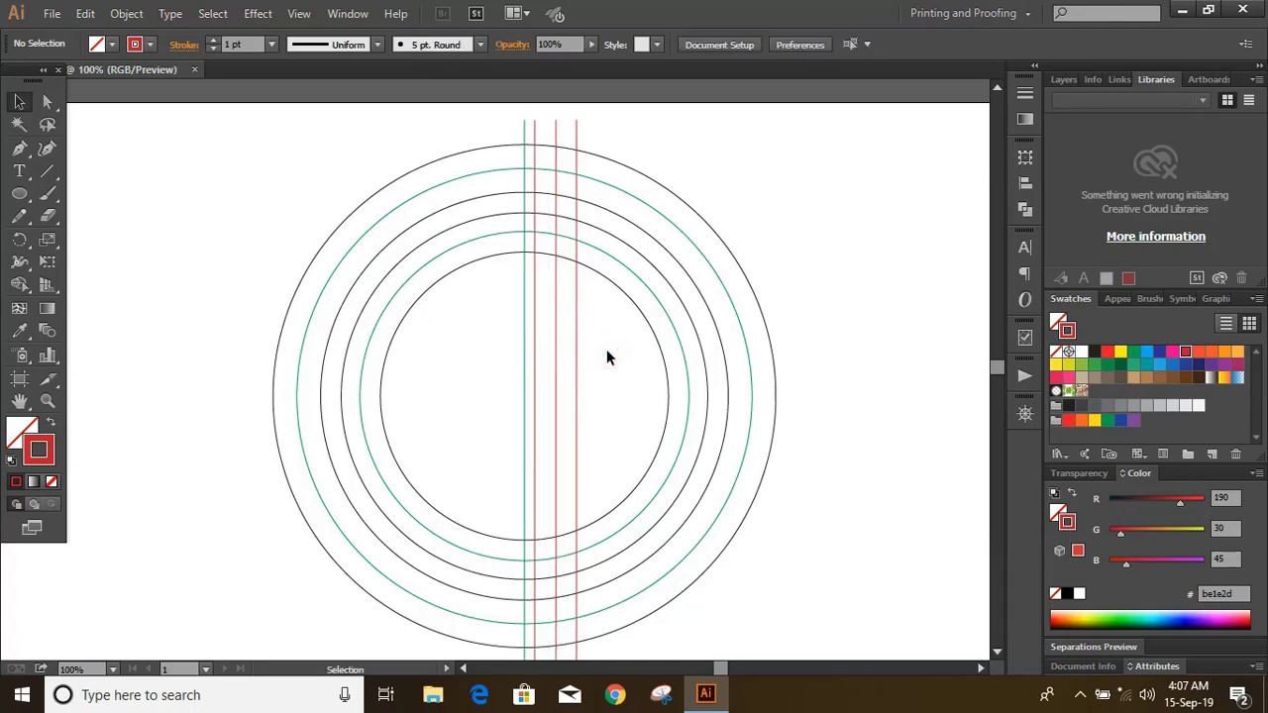
scroll(608, 356, "down", 1)
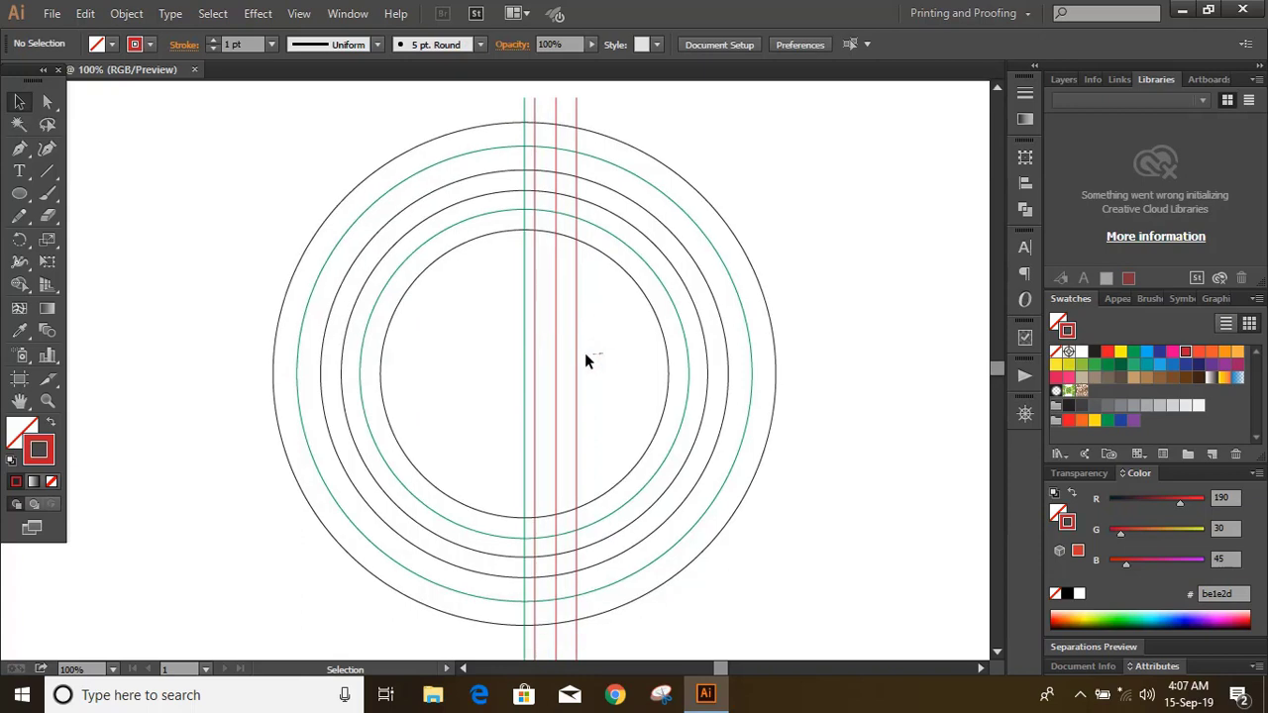
Draw a horizontal Pen line wider than the outer ring and stroke it green
left_click(20, 149)
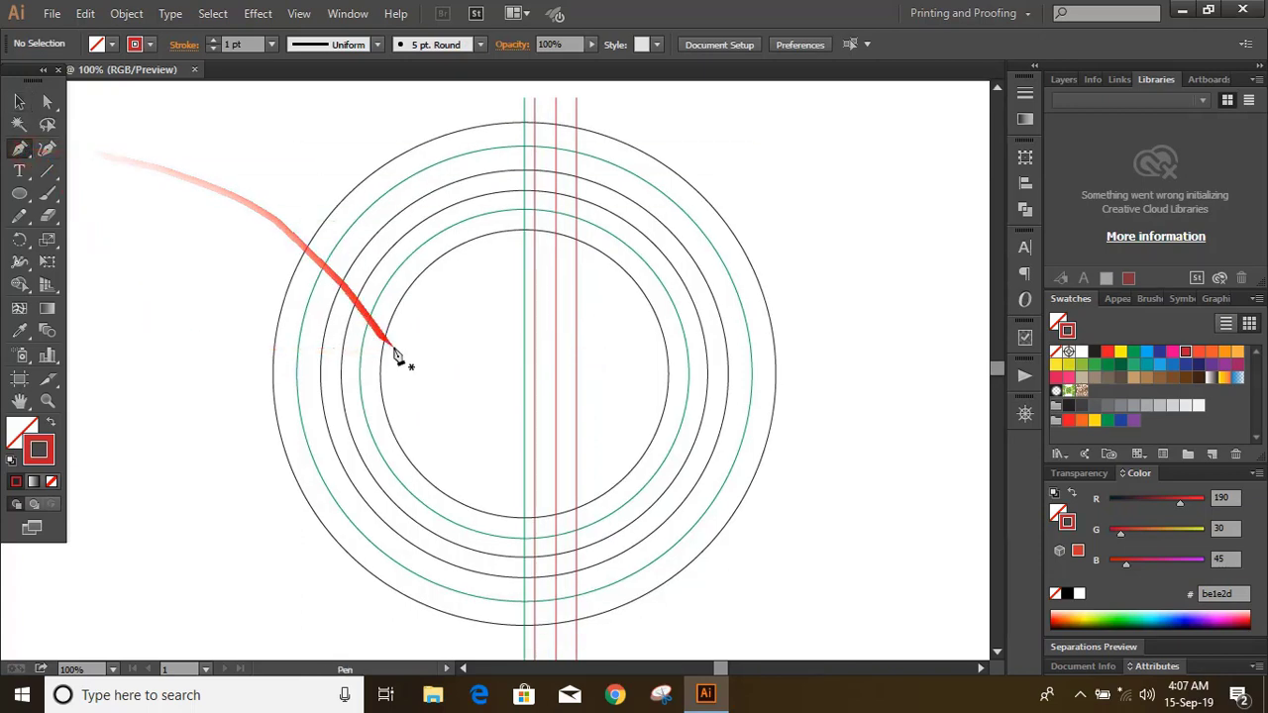
left_click(188, 375)
left_click(879, 375)
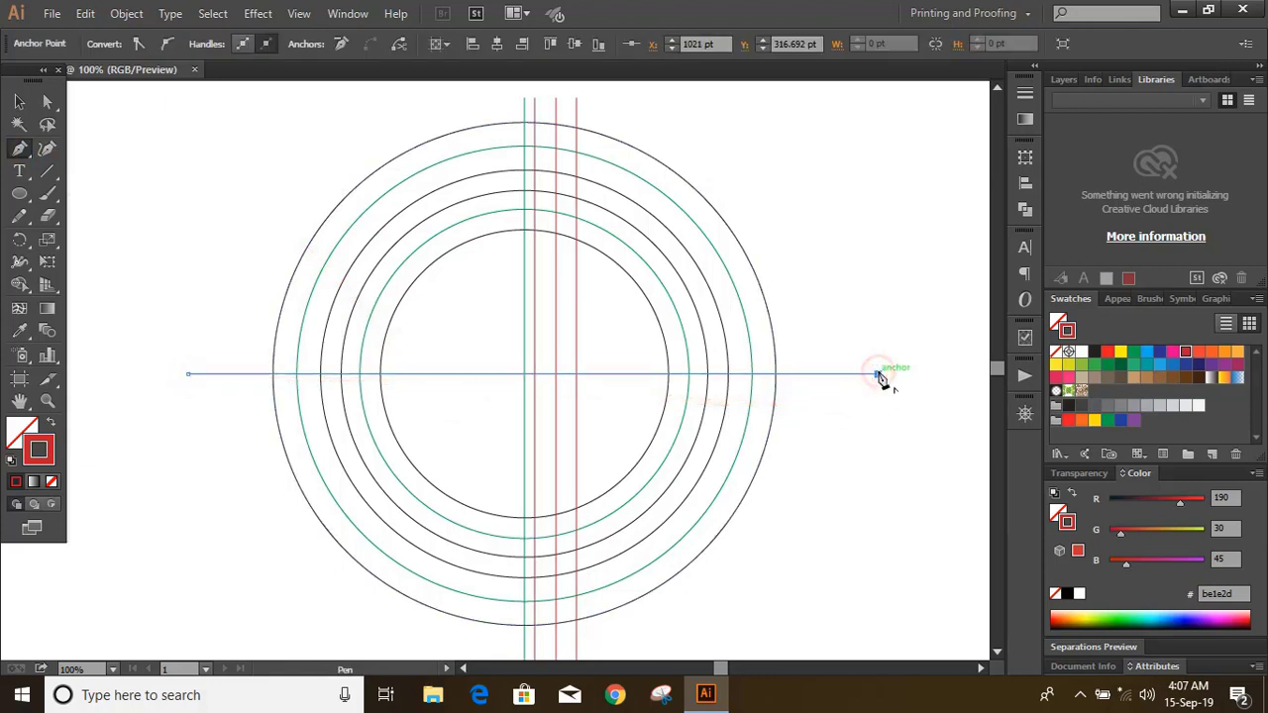
left_click(20, 101)
left_click(133, 268)
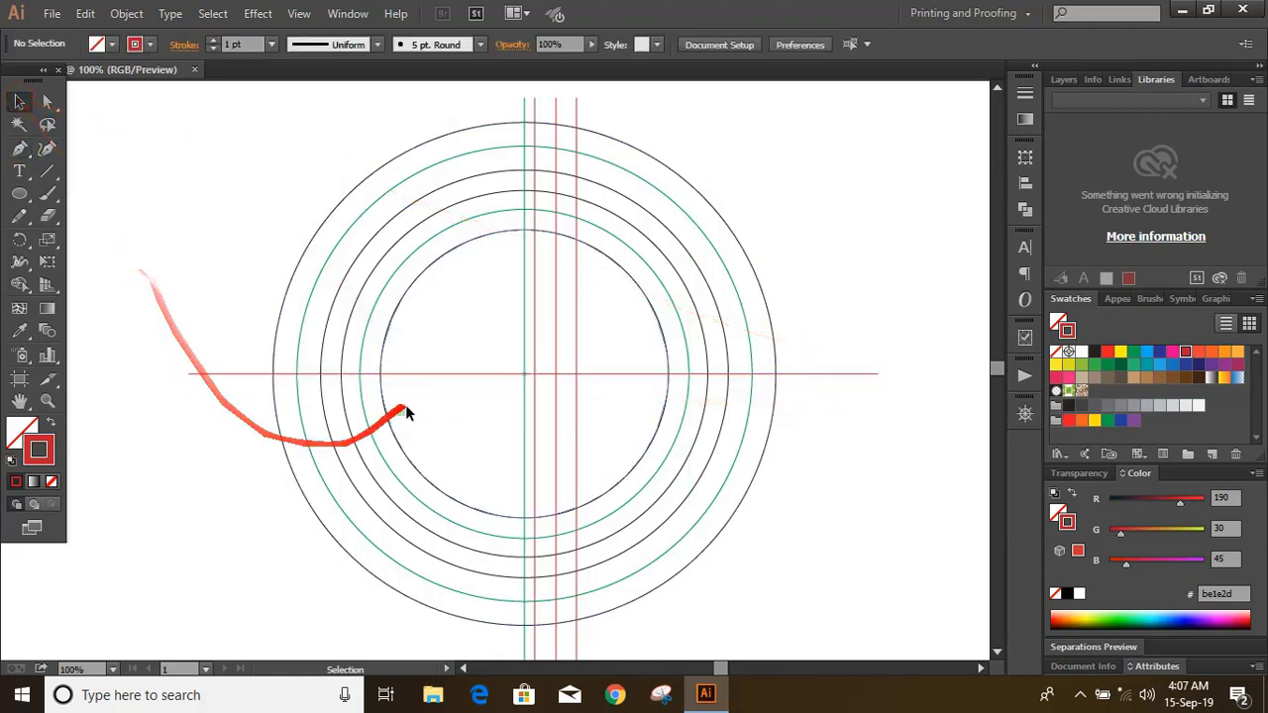
left_click(459, 371)
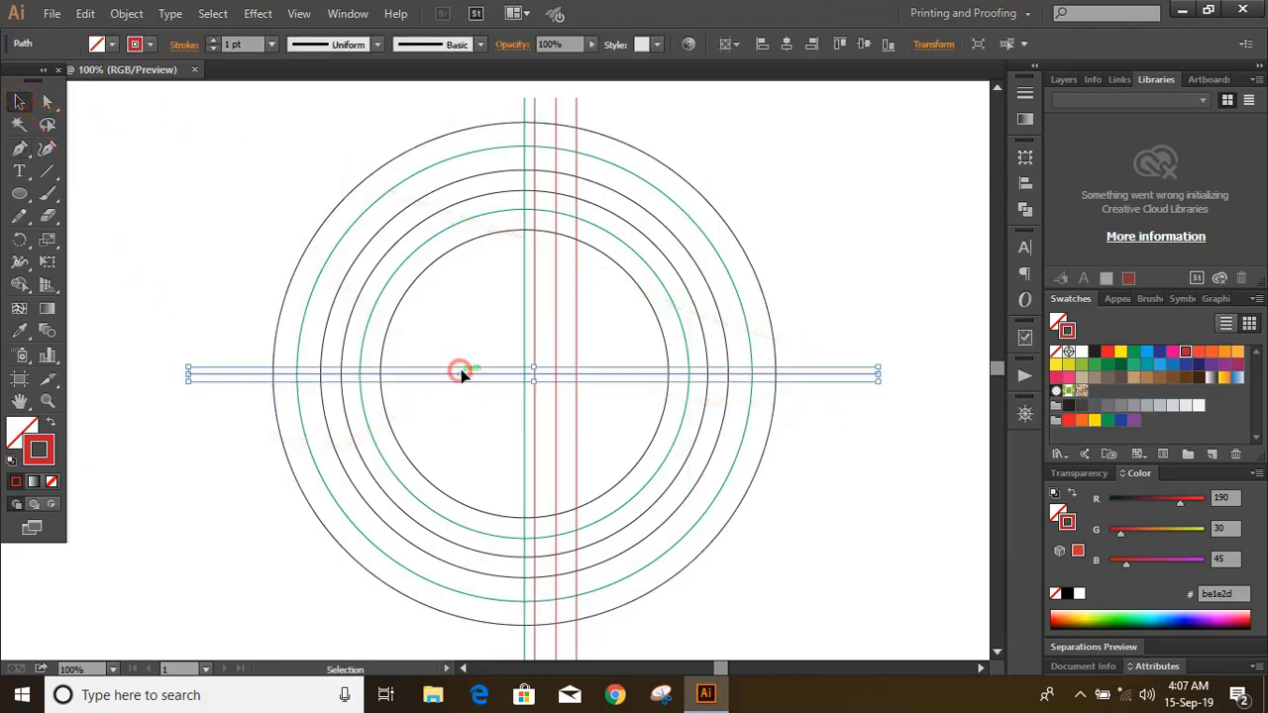
left_click(1095, 366)
left_click(922, 258)
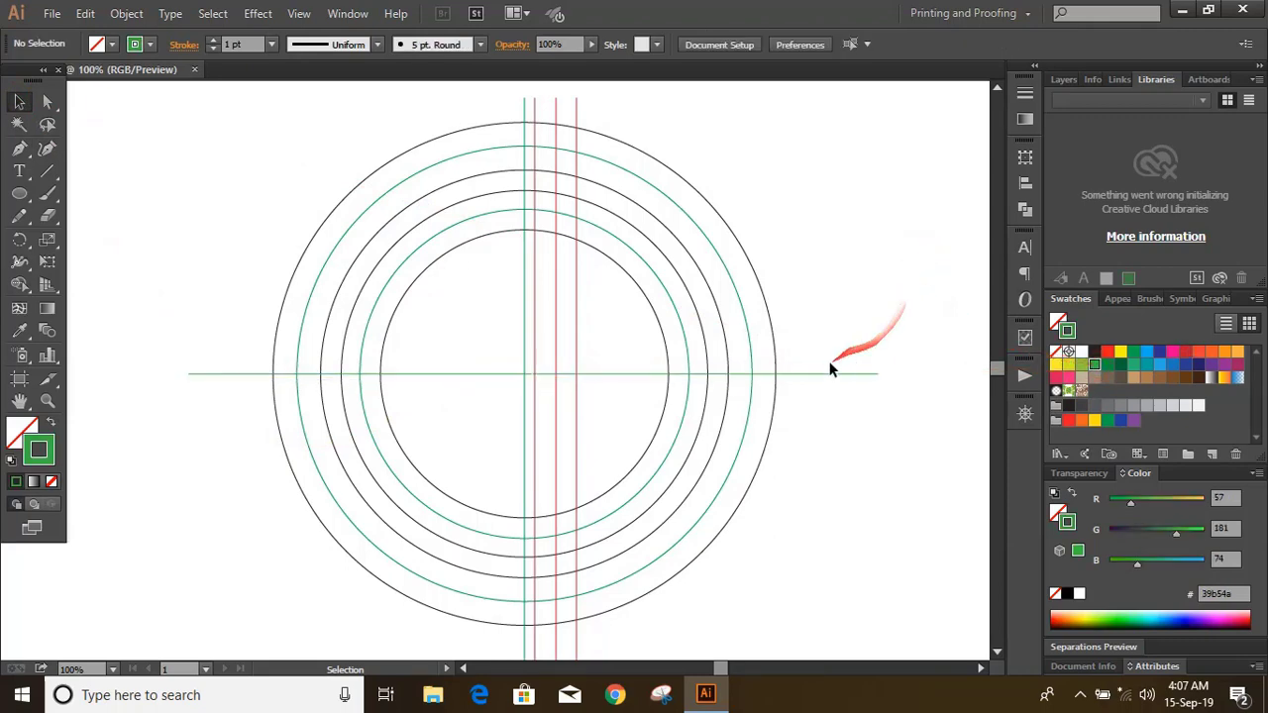
Alt-drag a copy of the horizontal line and move it below the original
left_click_drag(815, 374, 811, 344)
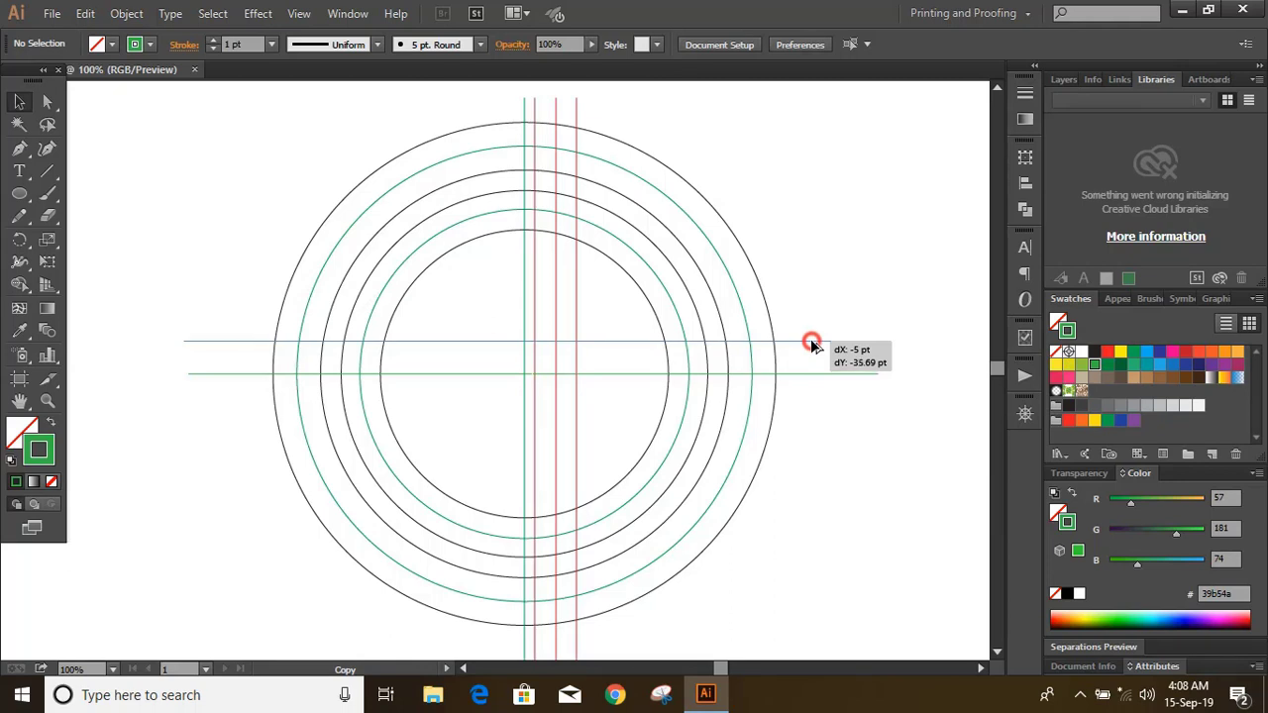
left_click_drag(812, 343, 812, 343)
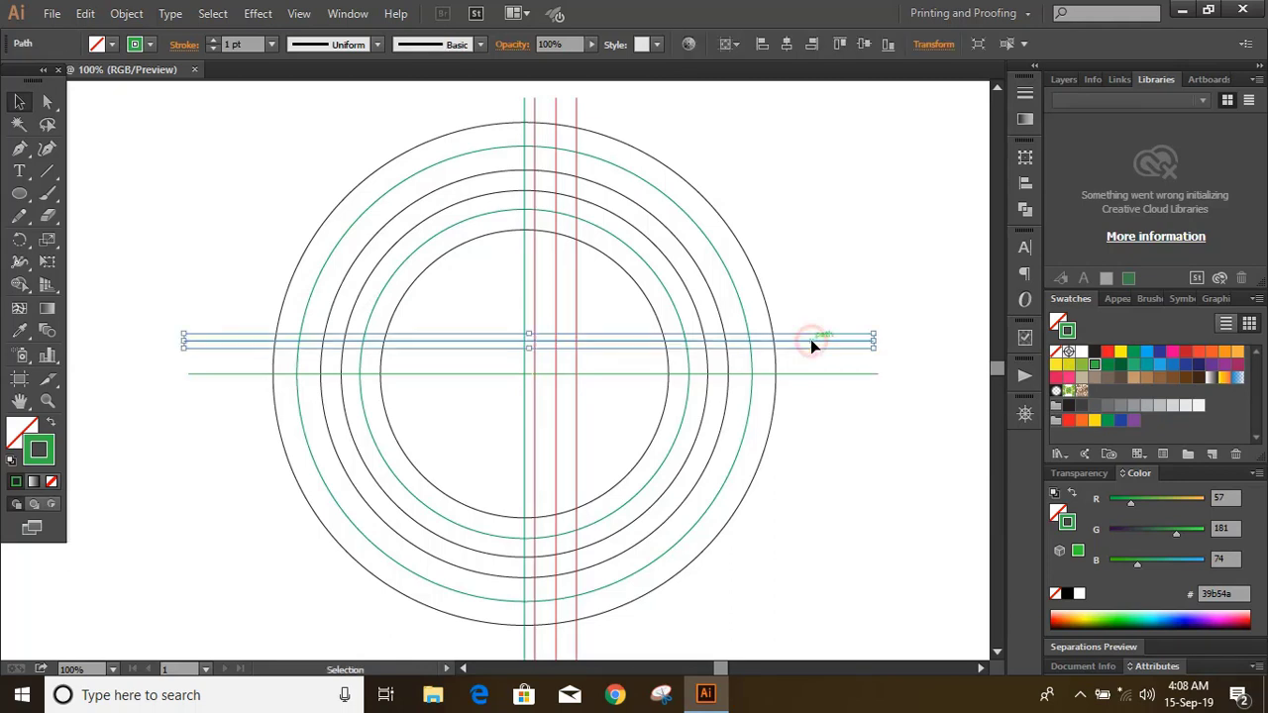
left_click(870, 265)
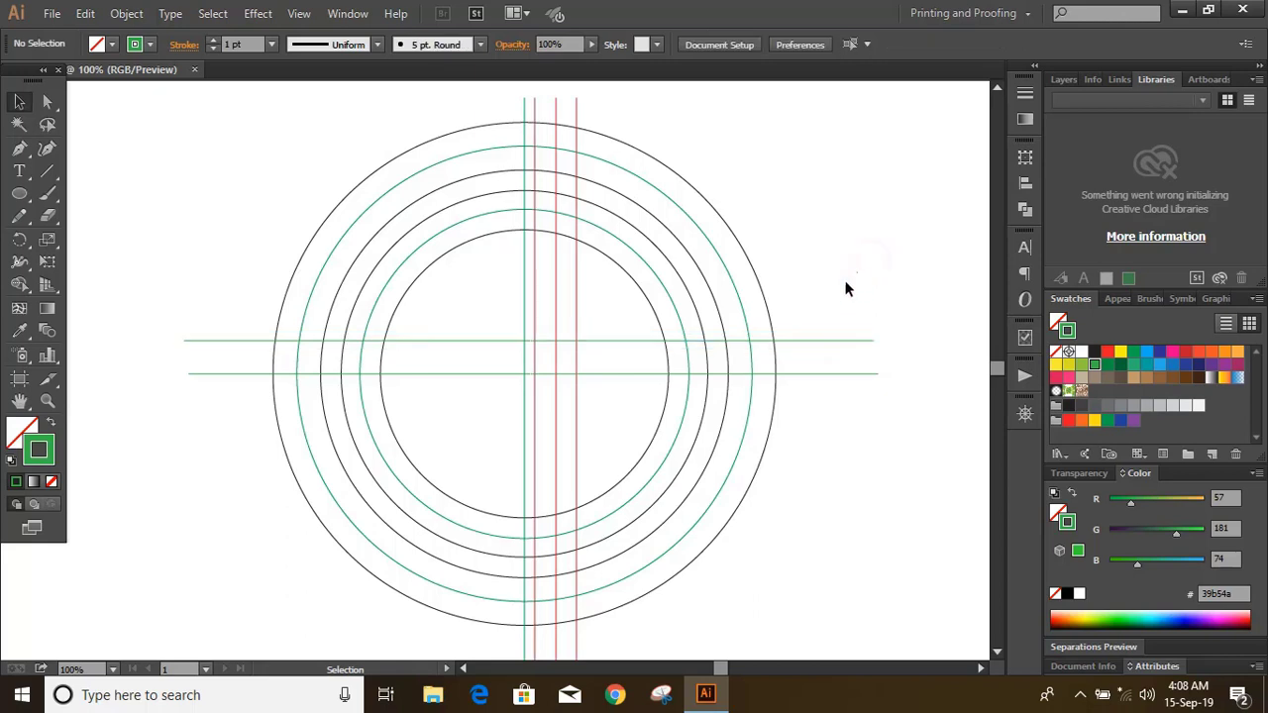
left_click_drag(617, 342, 619, 413)
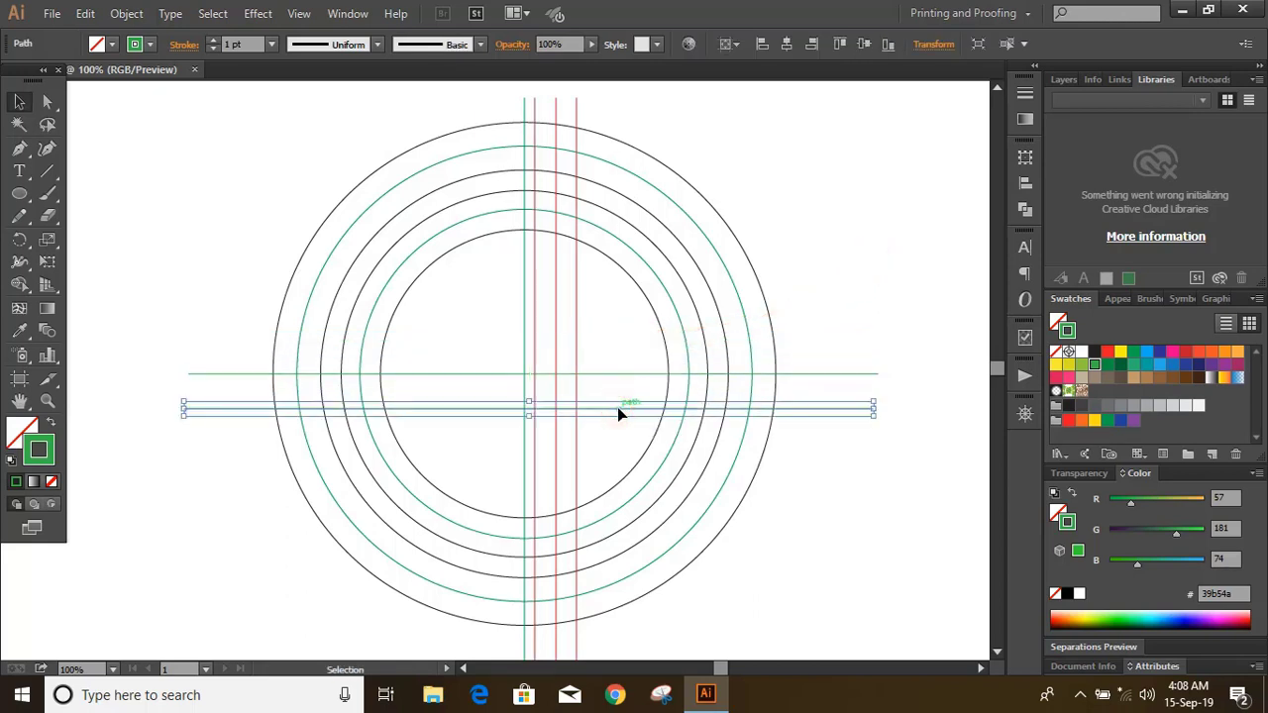
left_click(893, 285)
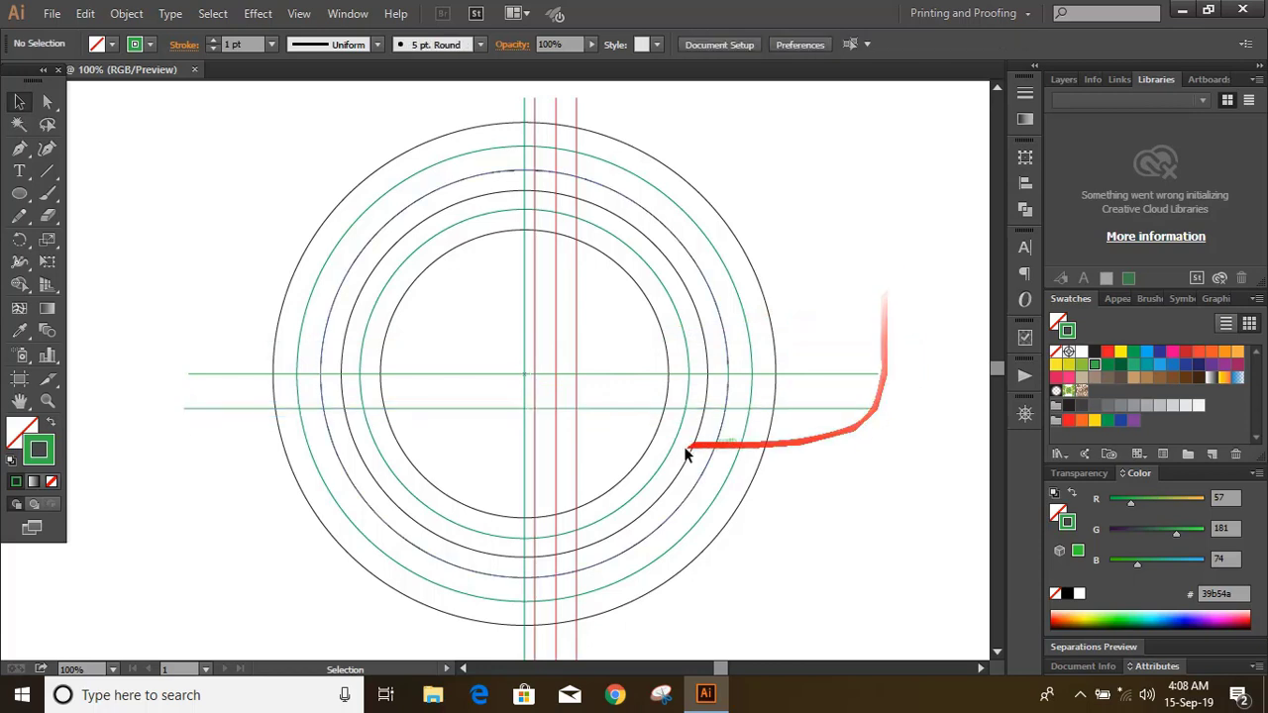
Copy the lower horizontal line upward to add a third line between the two
left_click(644, 407)
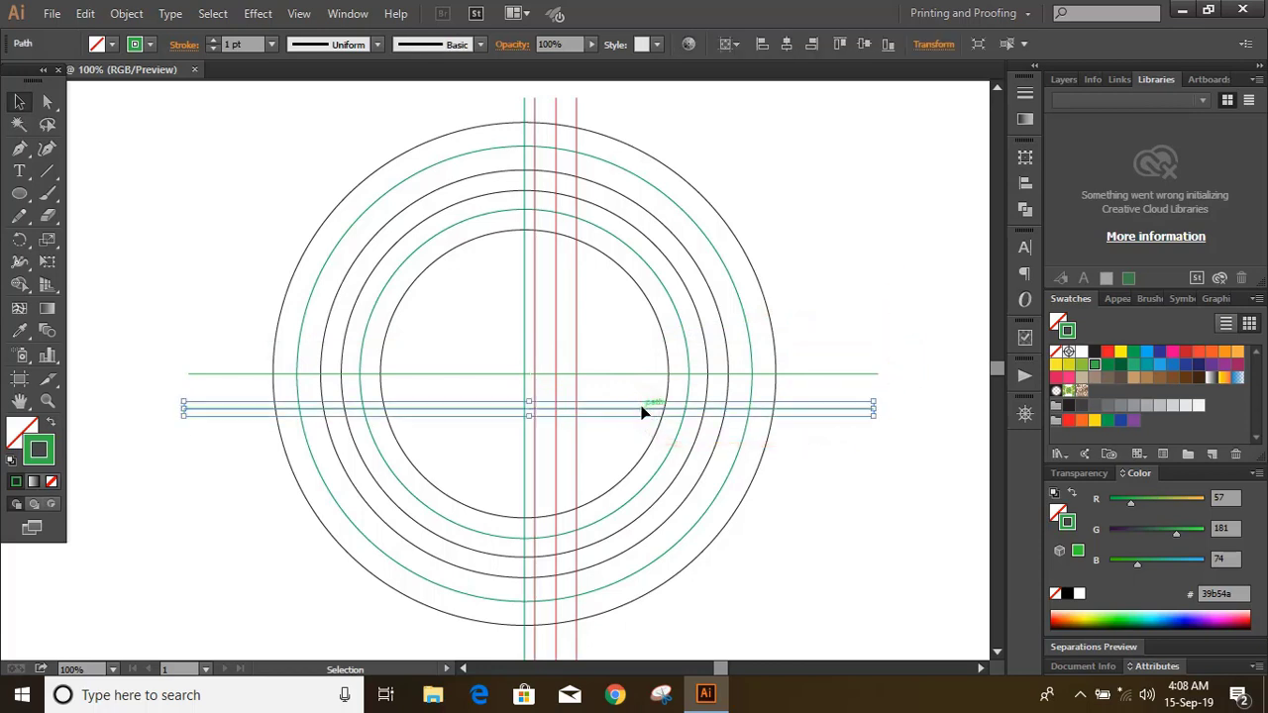
left_click_drag(642, 410, 642, 400)
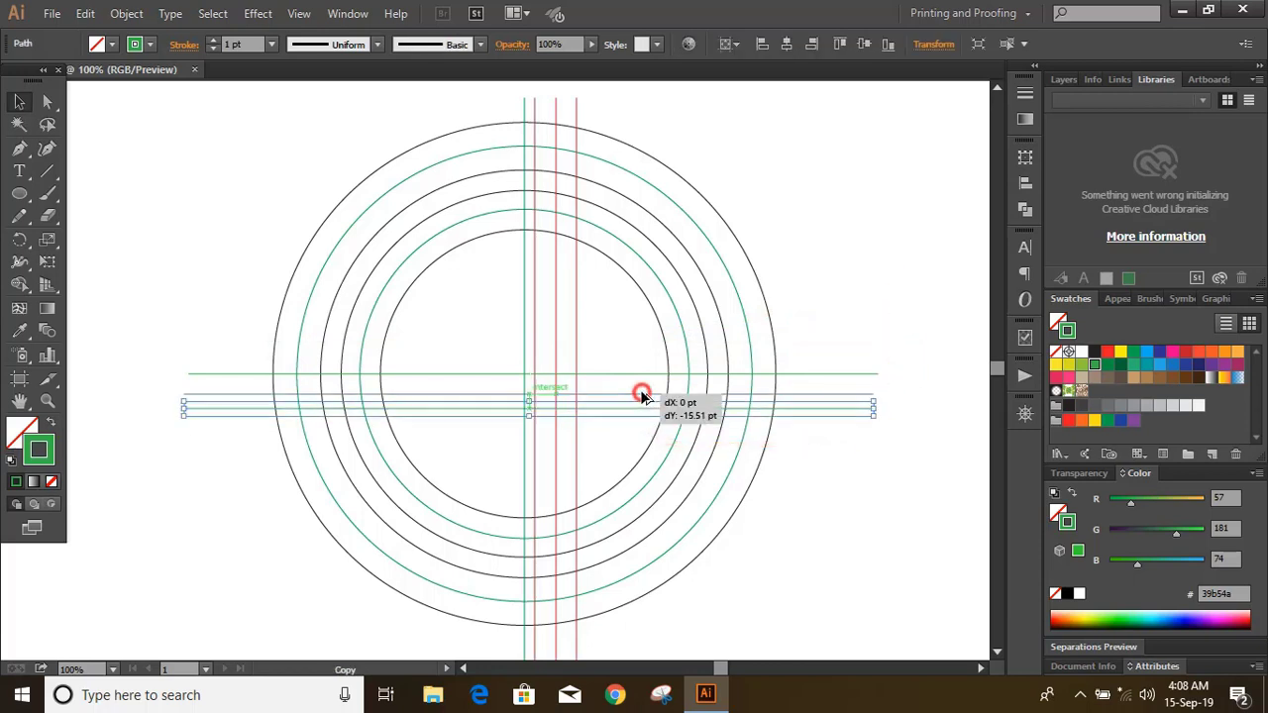
left_click_drag(642, 395, 641, 388)
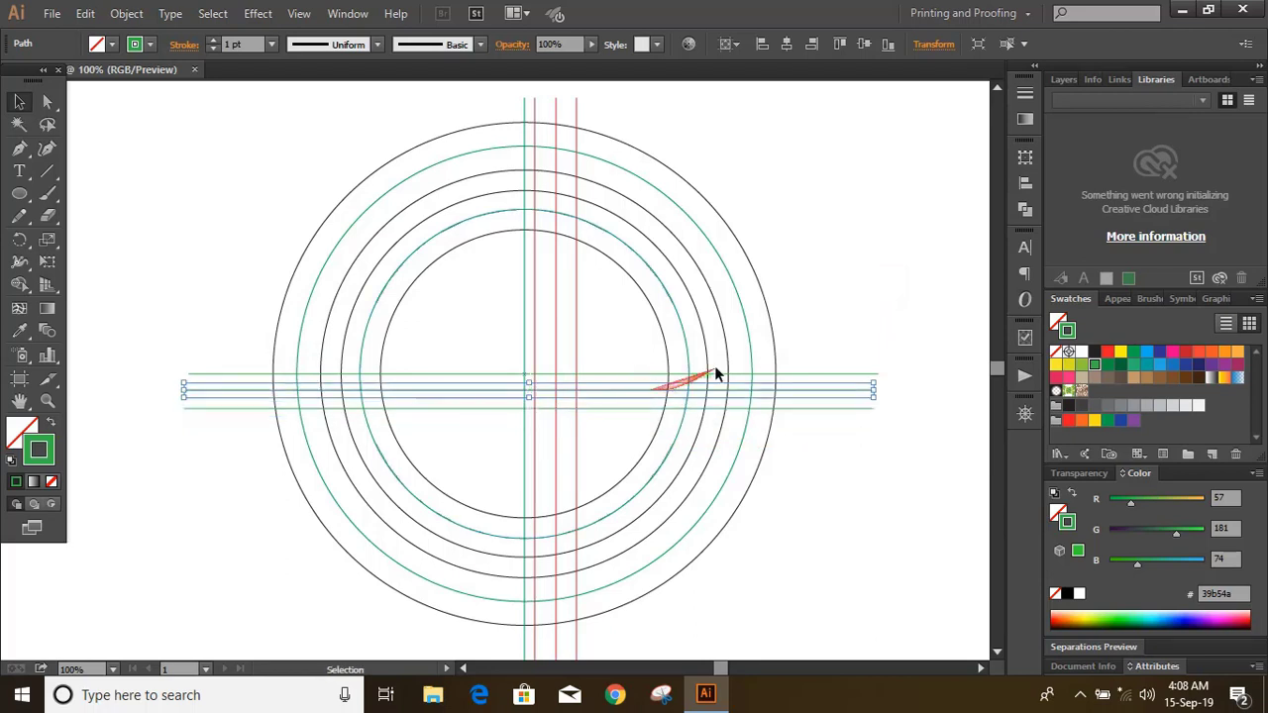
left_click(856, 233)
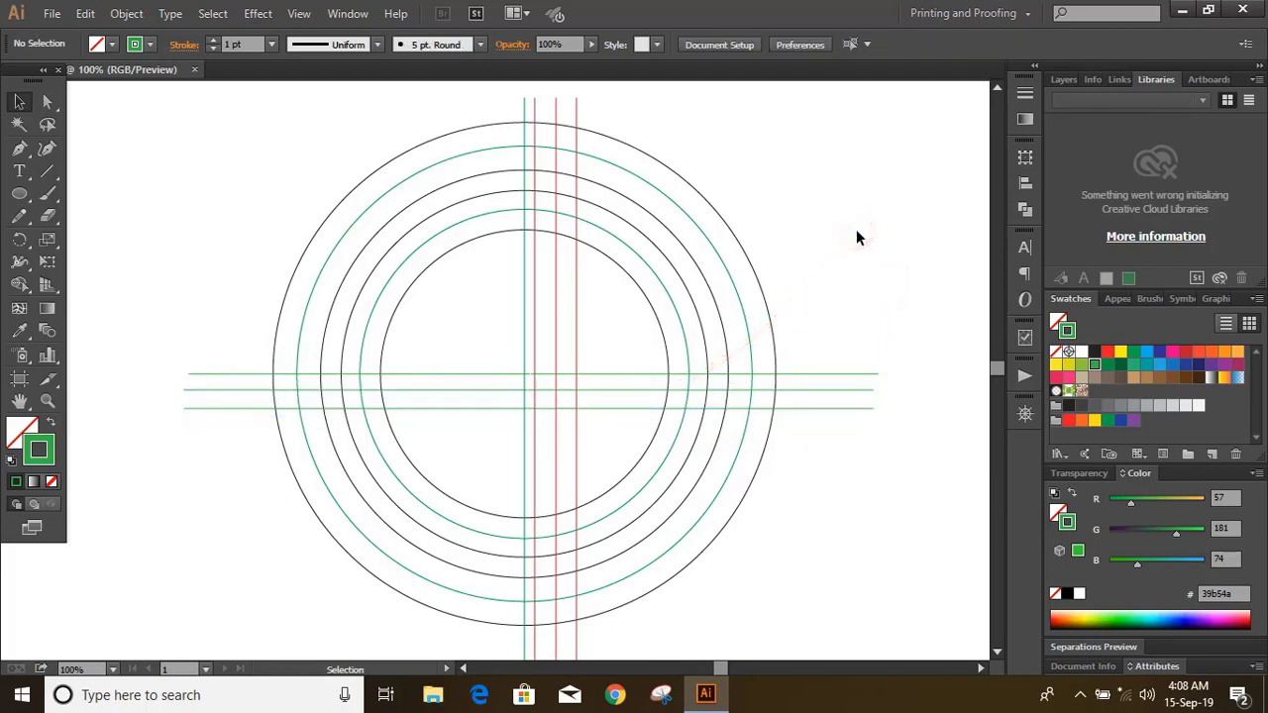
left_click(631, 391)
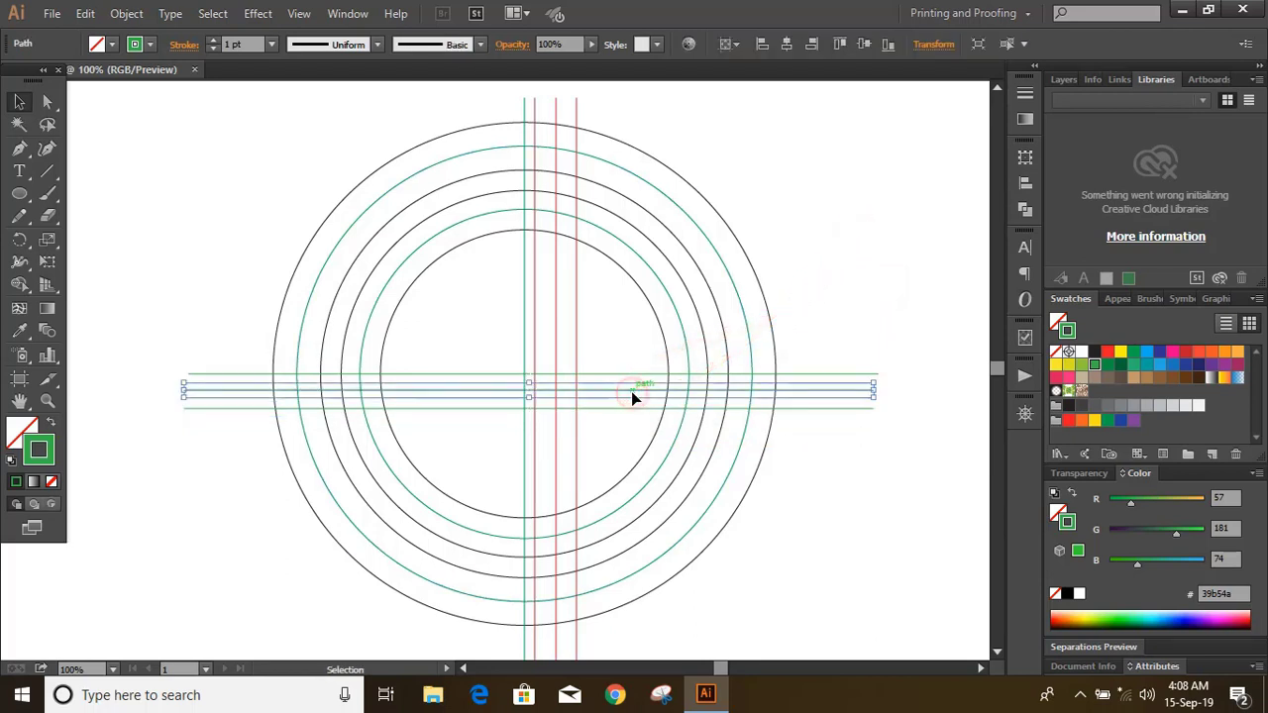
left_click(815, 254)
scroll(826, 256, "up", 1)
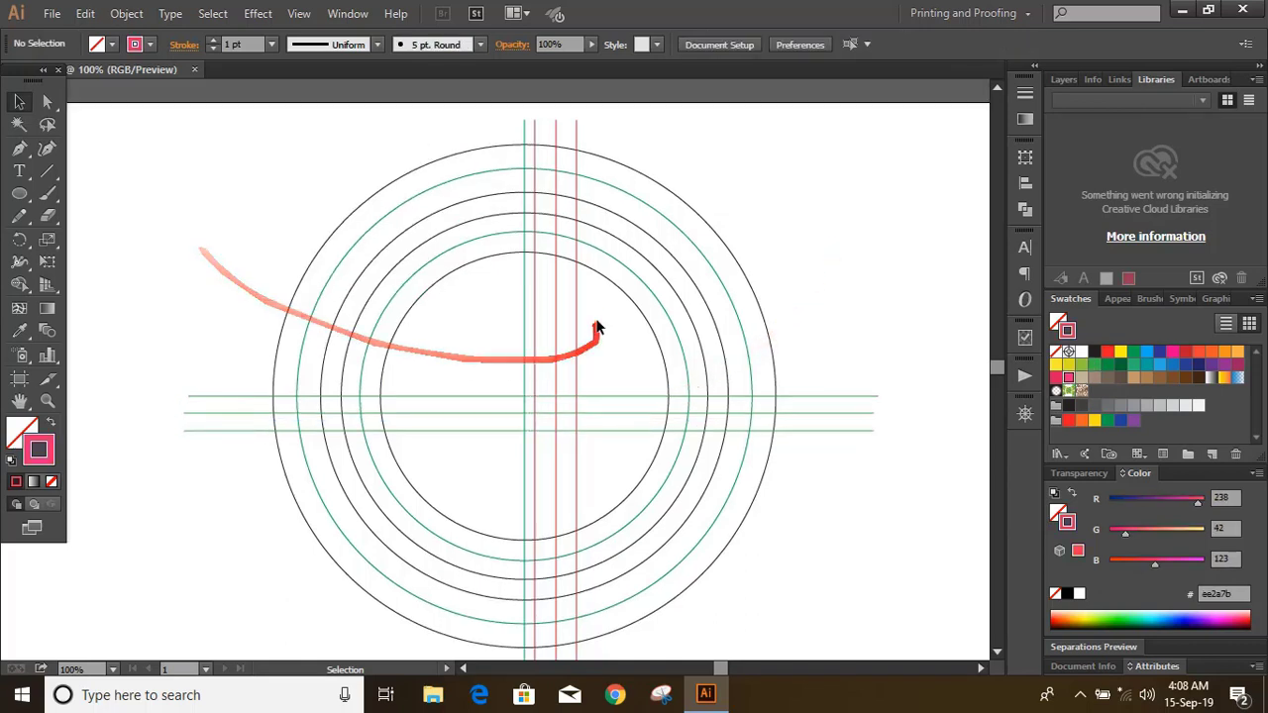
Select a red vertical line, the teal rings and the middle horizontal line, and set their stroke to 10 pt
left_click(557, 320)
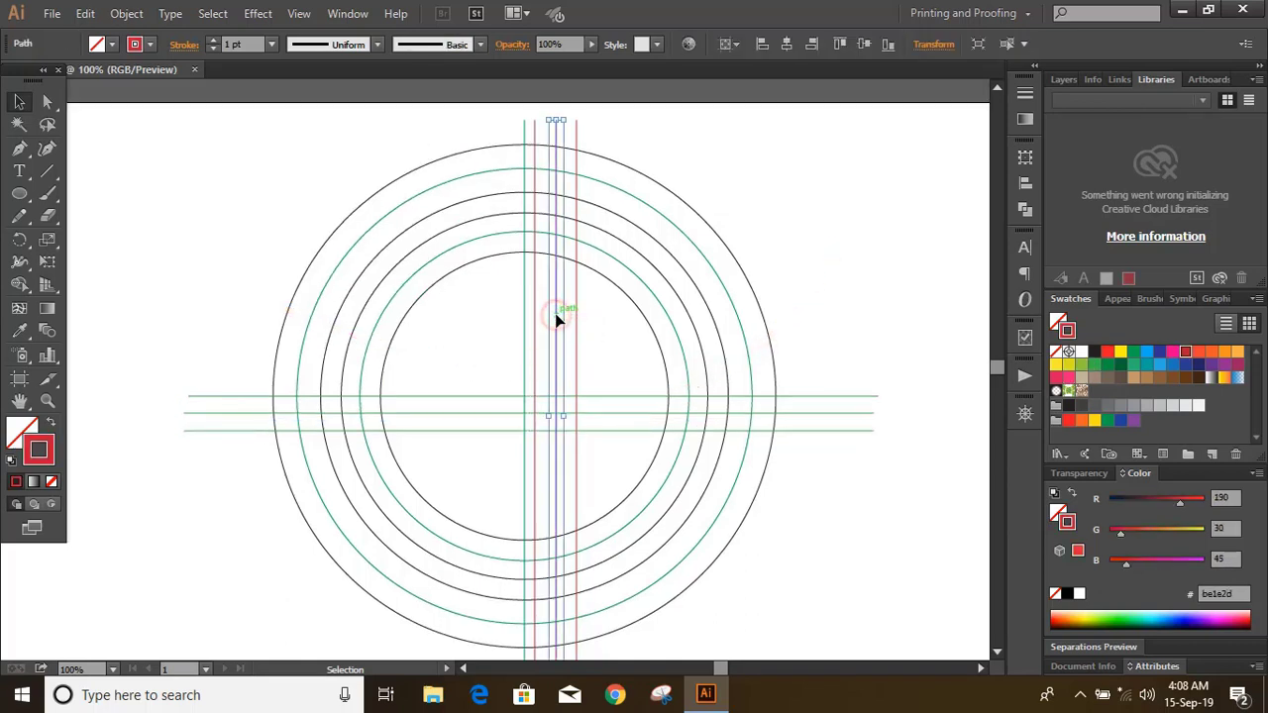
left_click(696, 249, "shift")
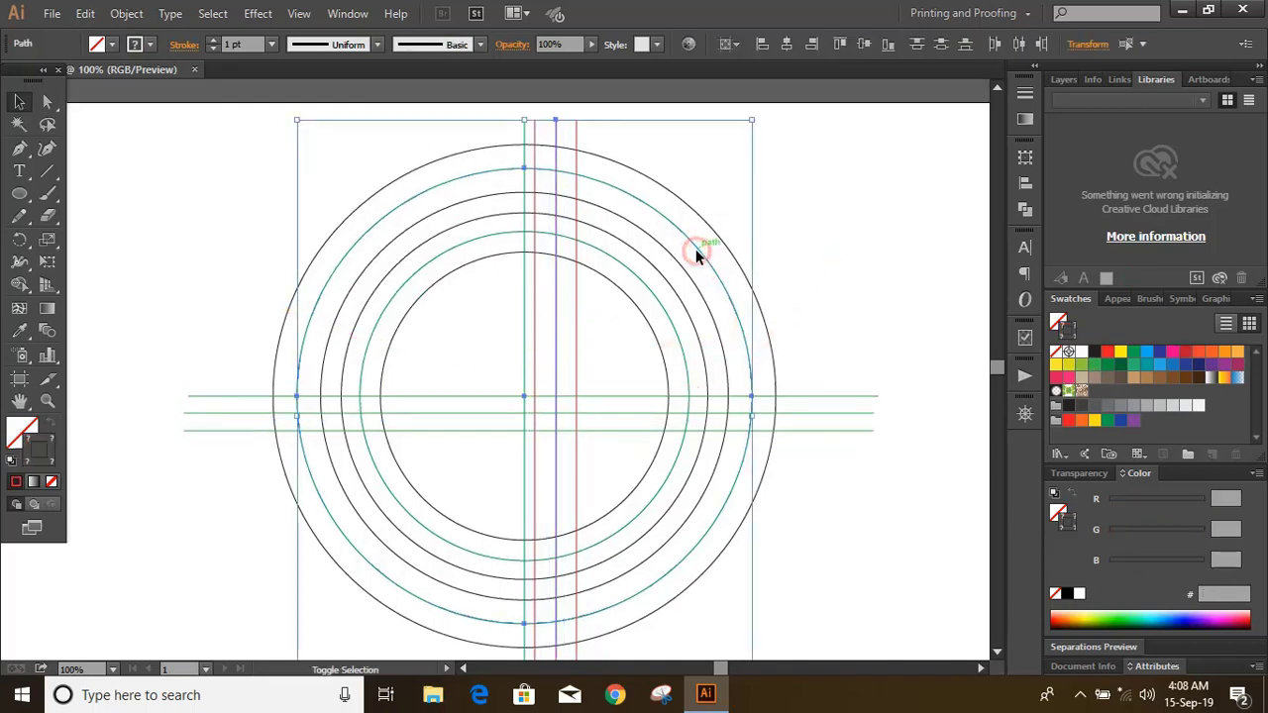
left_click(621, 414, "shift")
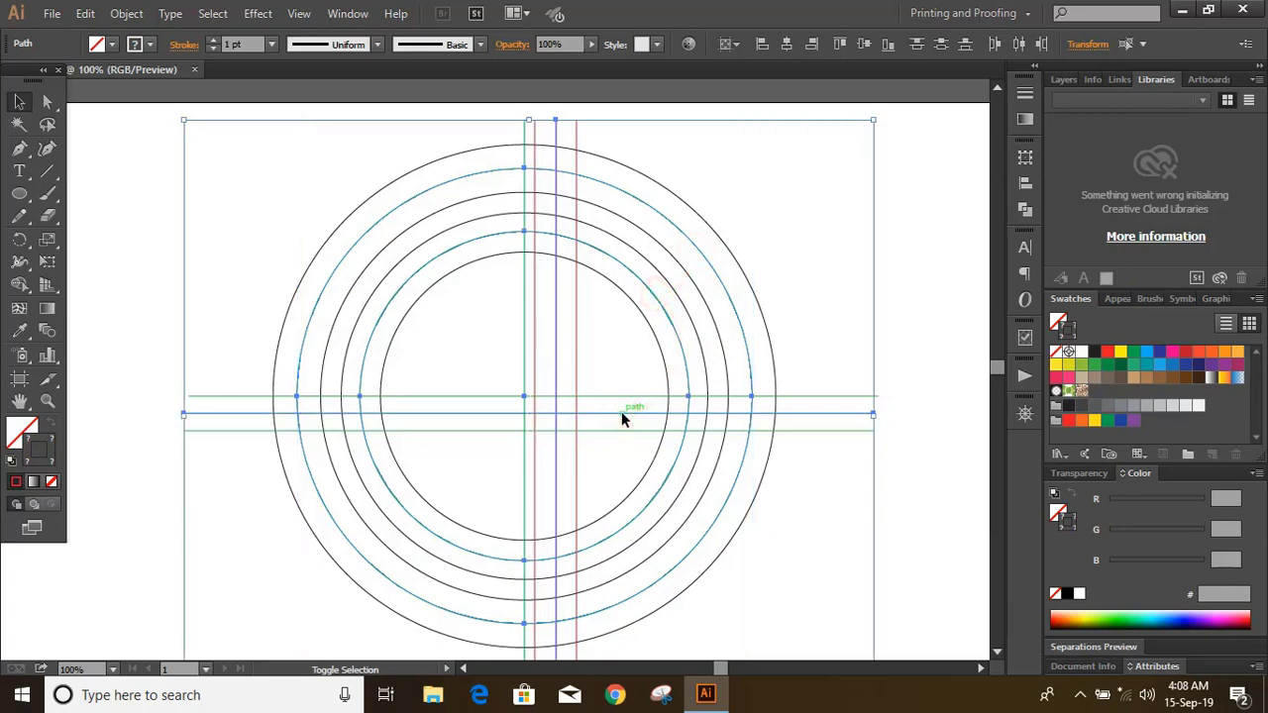
left_click(211, 41)
left_click(211, 41)
left_click(211, 41)
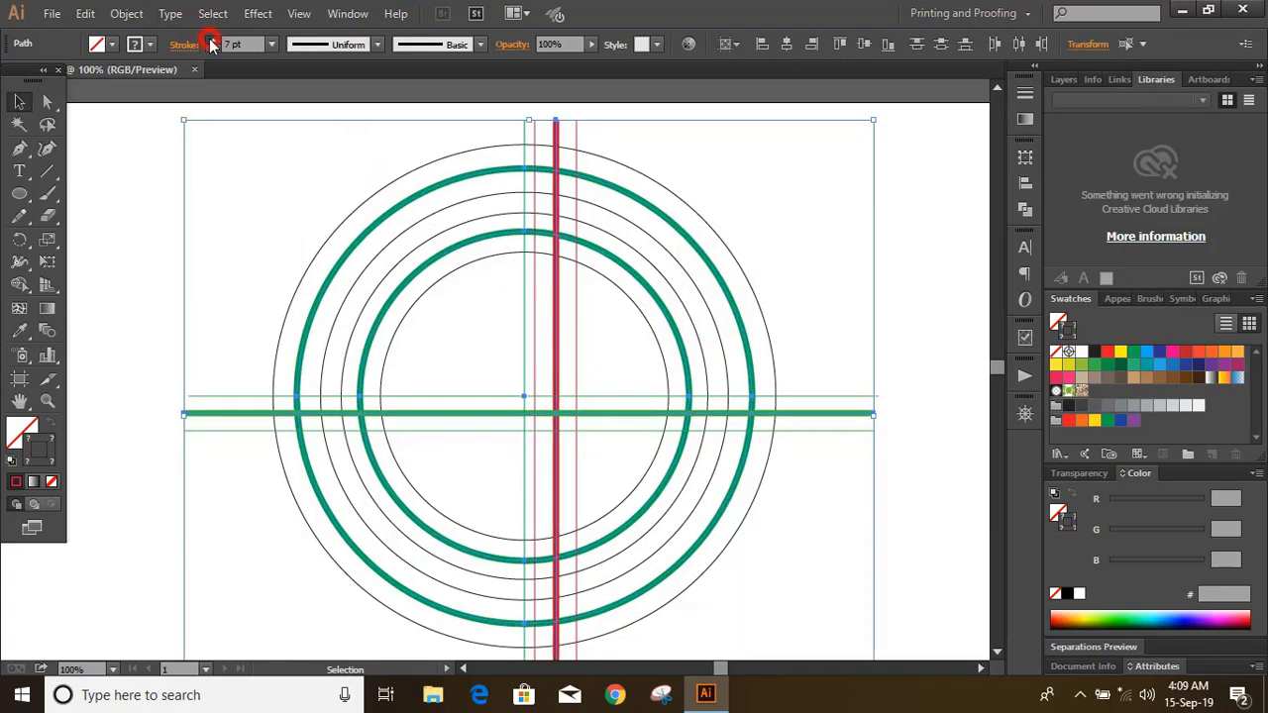
left_click(211, 41)
left_click(211, 41)
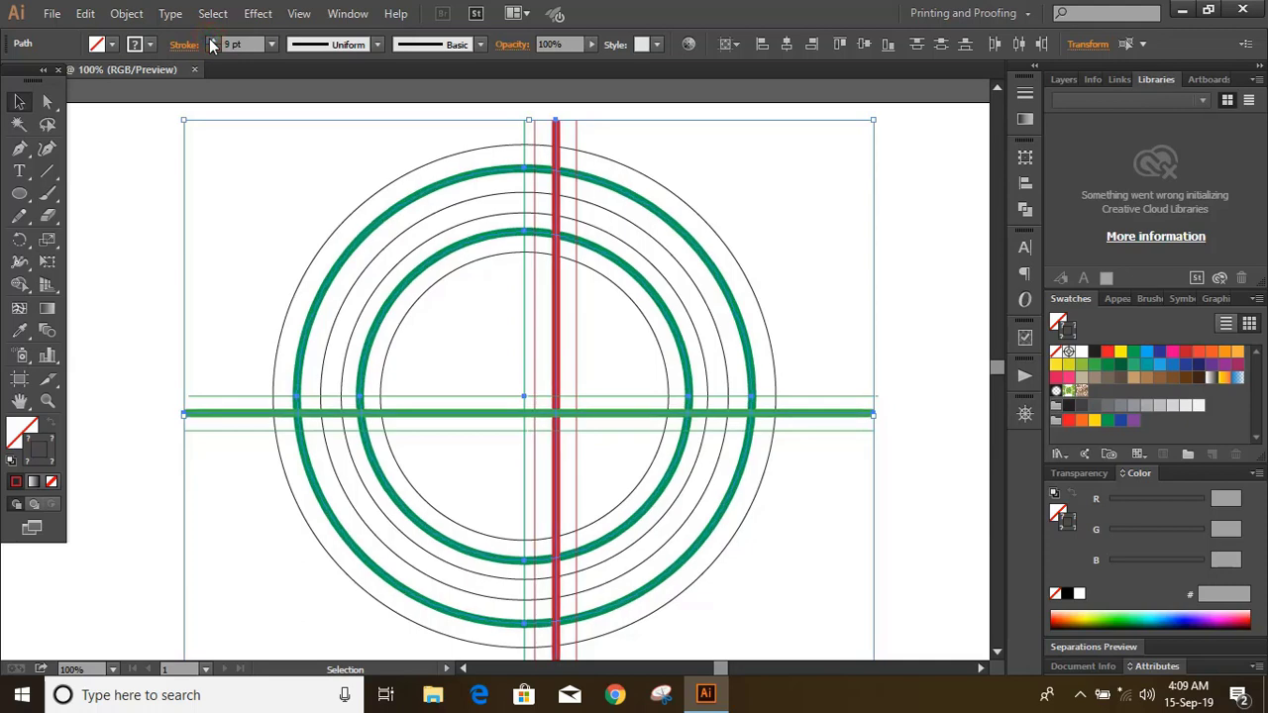
left_click(211, 41)
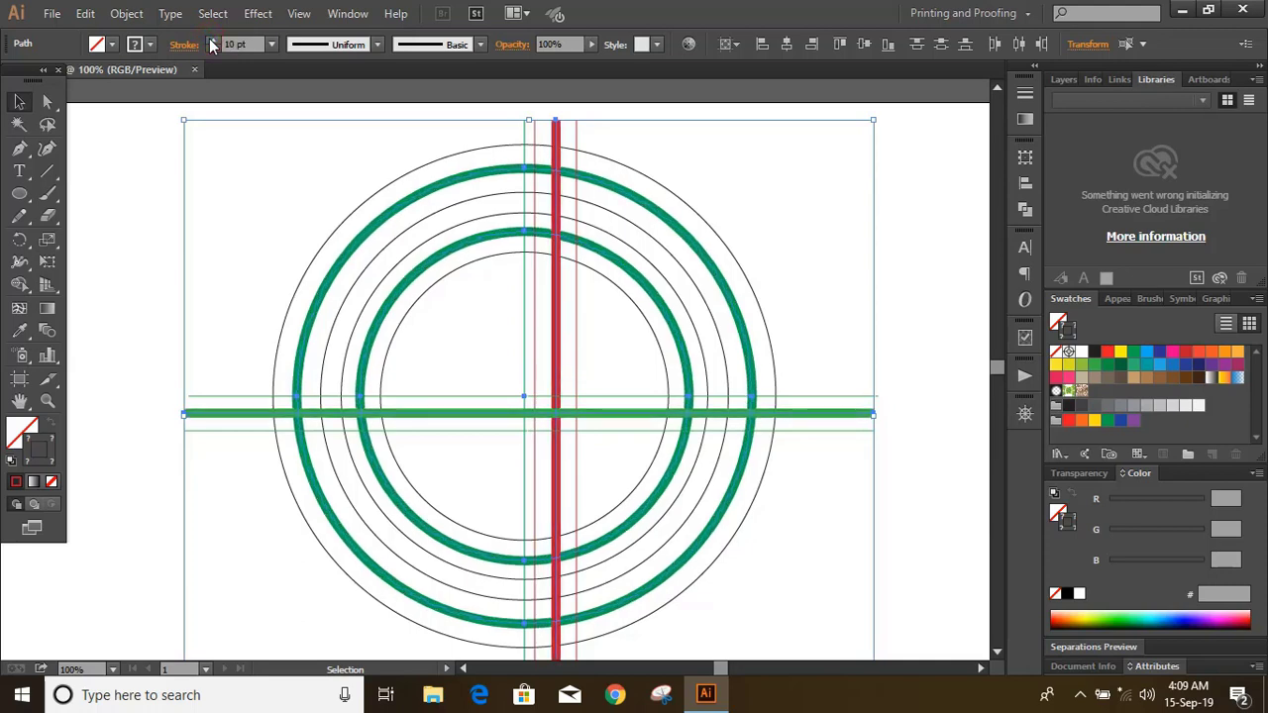
Expand the selected strokes into filled shapes via Object > Expand
left_click(127, 13)
left_click(166, 212)
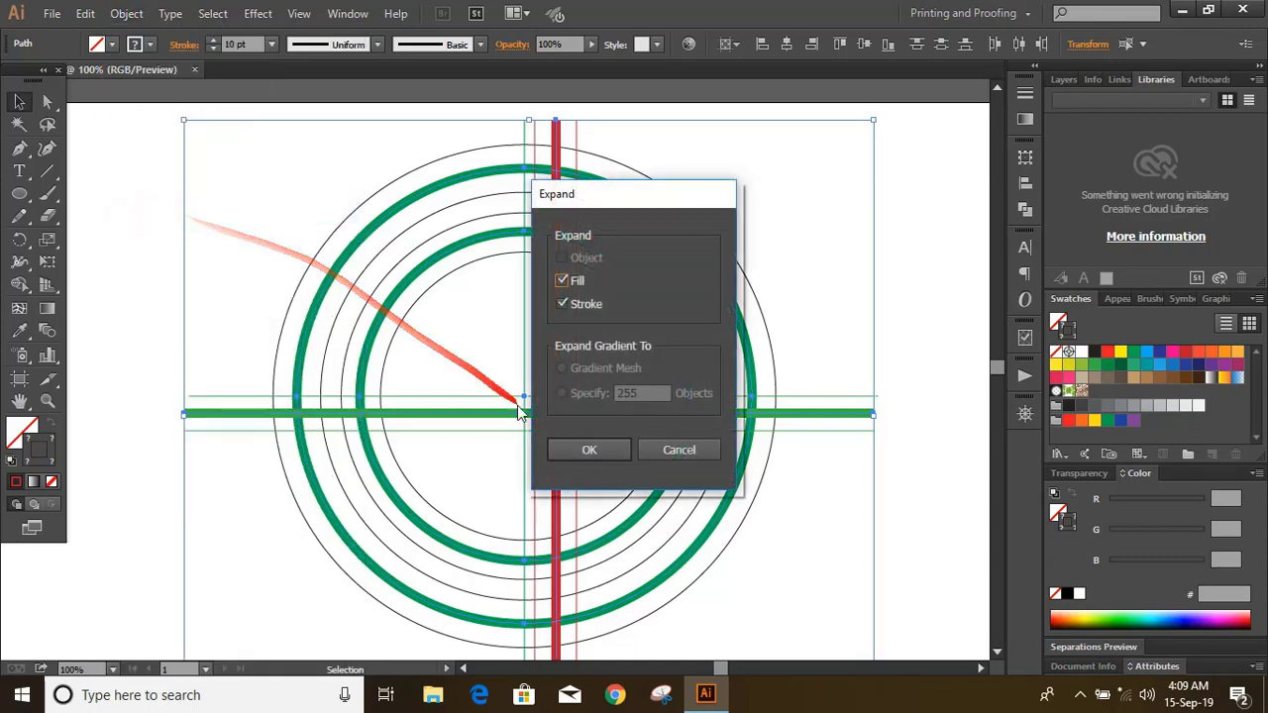
left_click(587, 446)
left_click(830, 216)
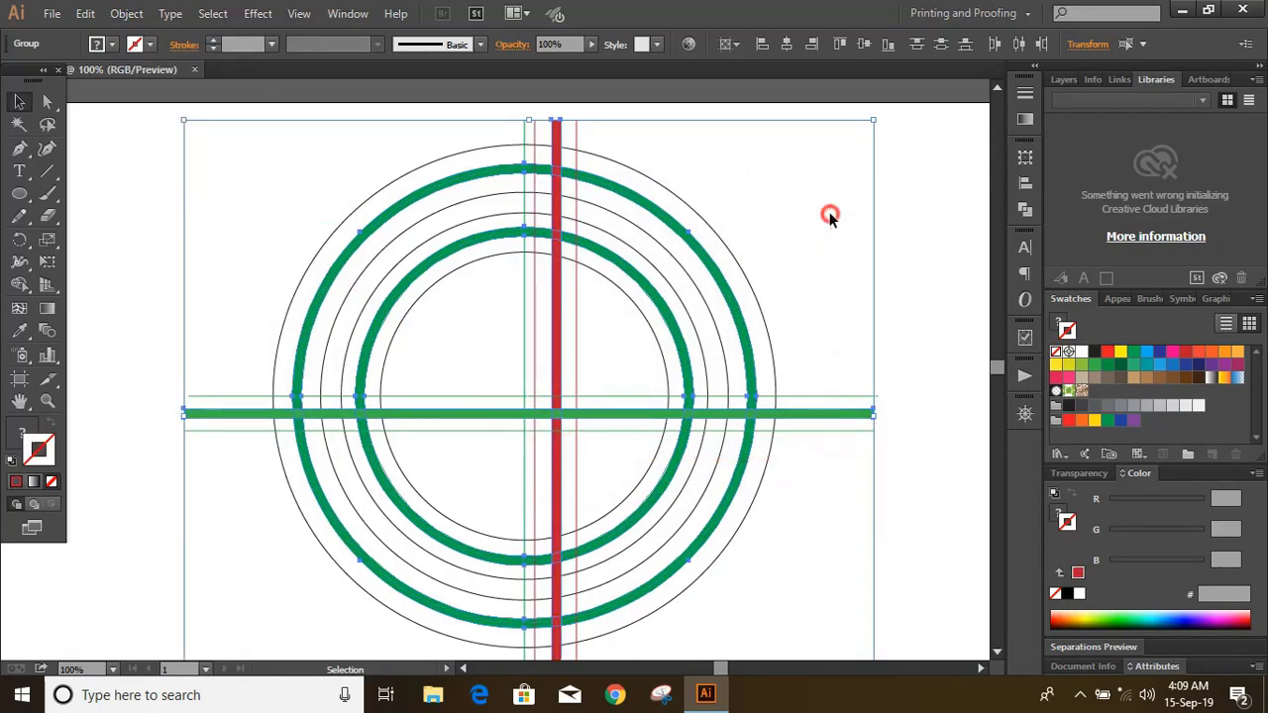
Draw a three-anchor Pen path through the ring intersections beside the red bar
left_click(19, 148)
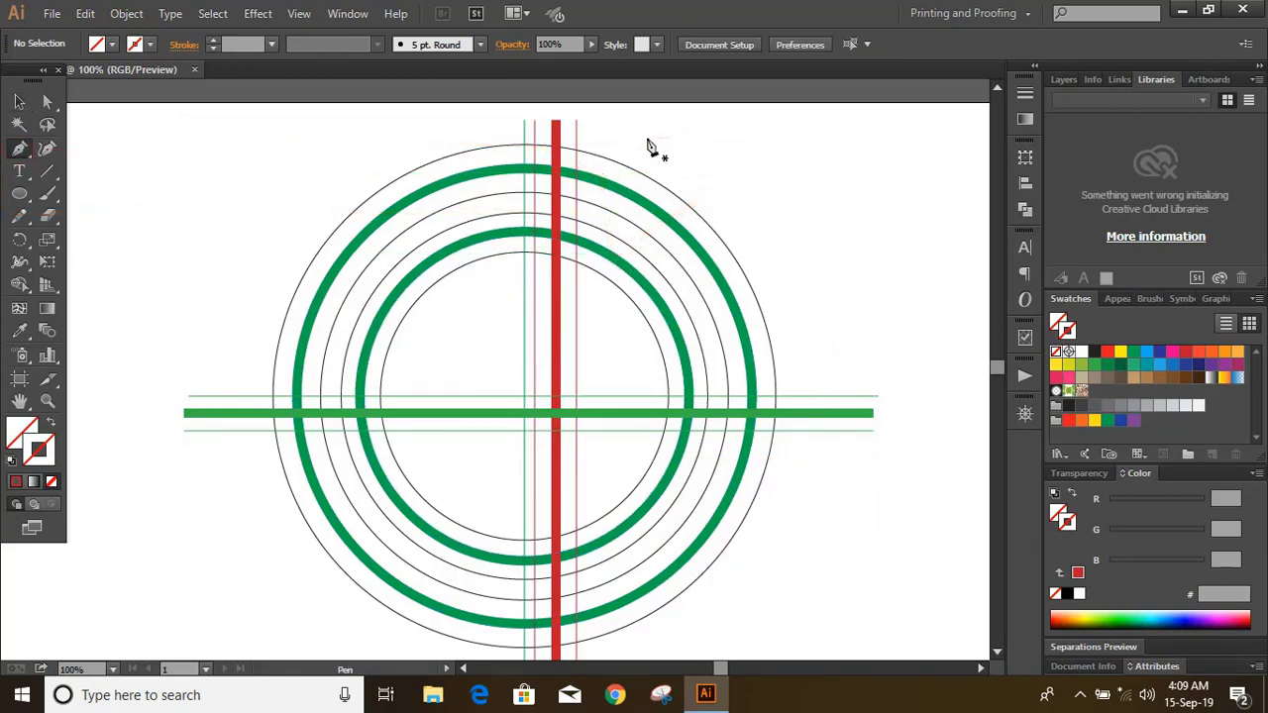
key("ctrl+equal")
key("ctrl+minus")
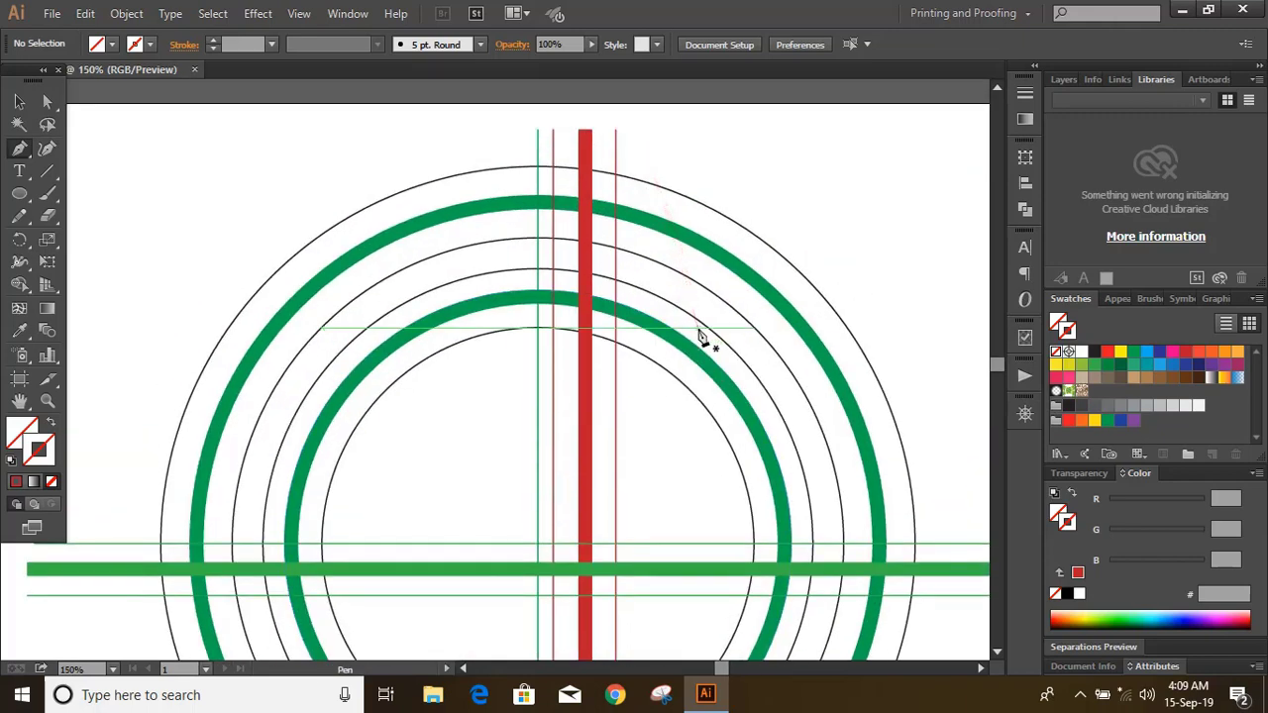
scroll(700, 335, "up", 1)
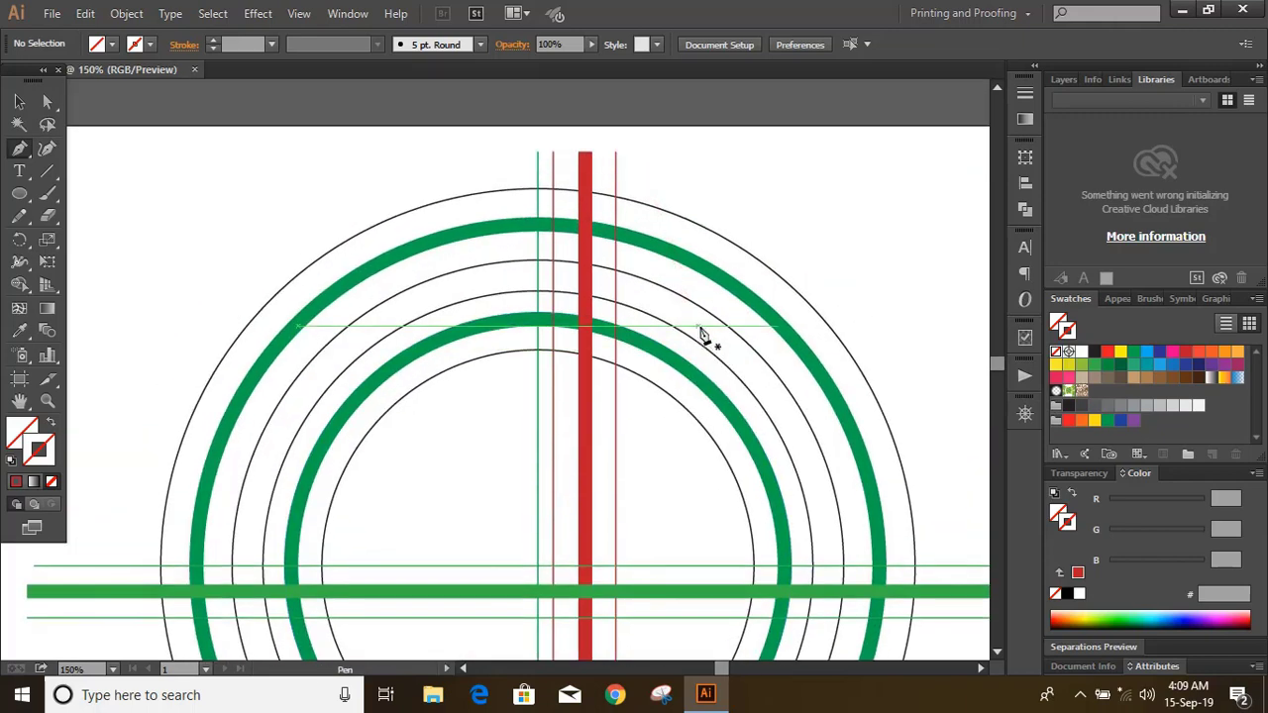
left_click(553, 188)
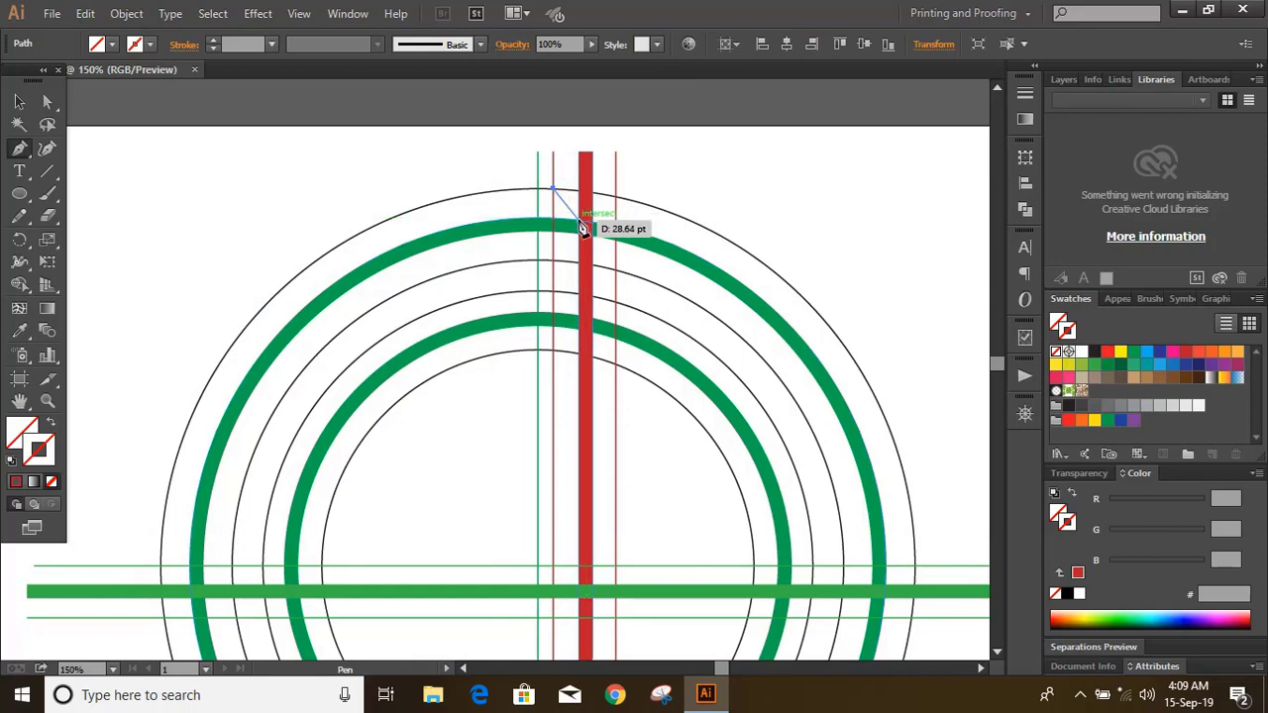
left_click(583, 228)
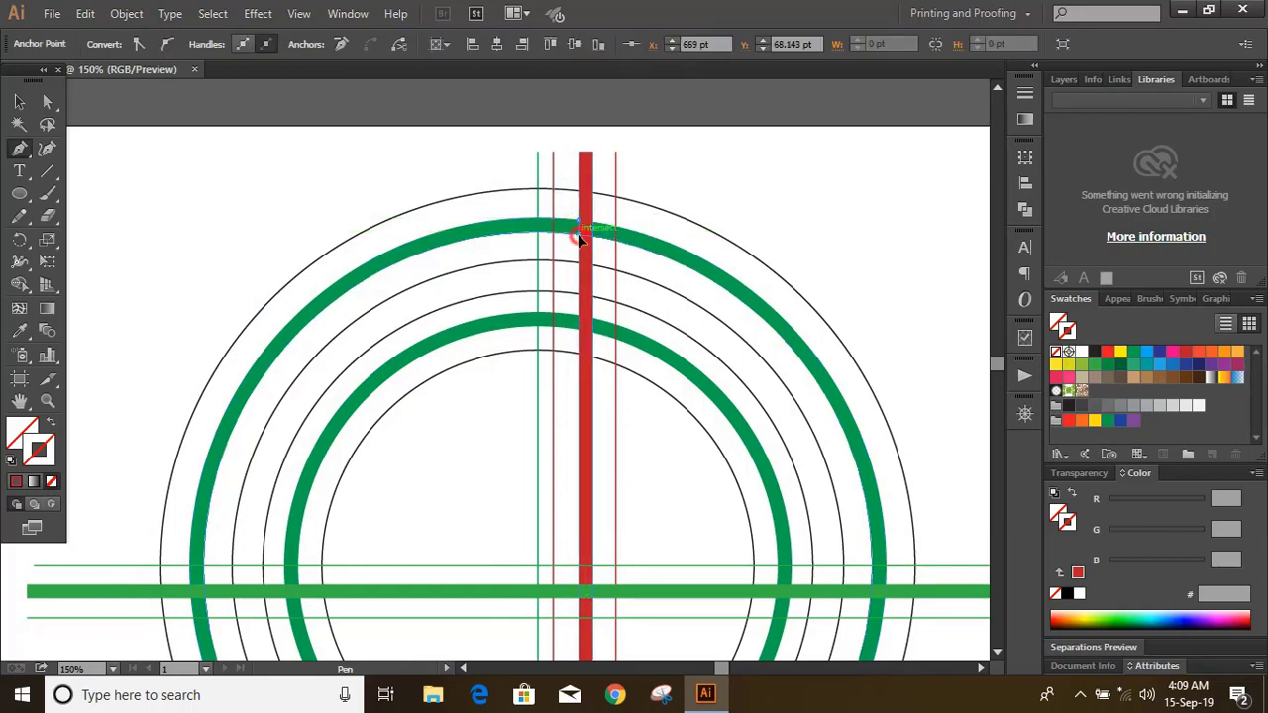
left_click(553, 262)
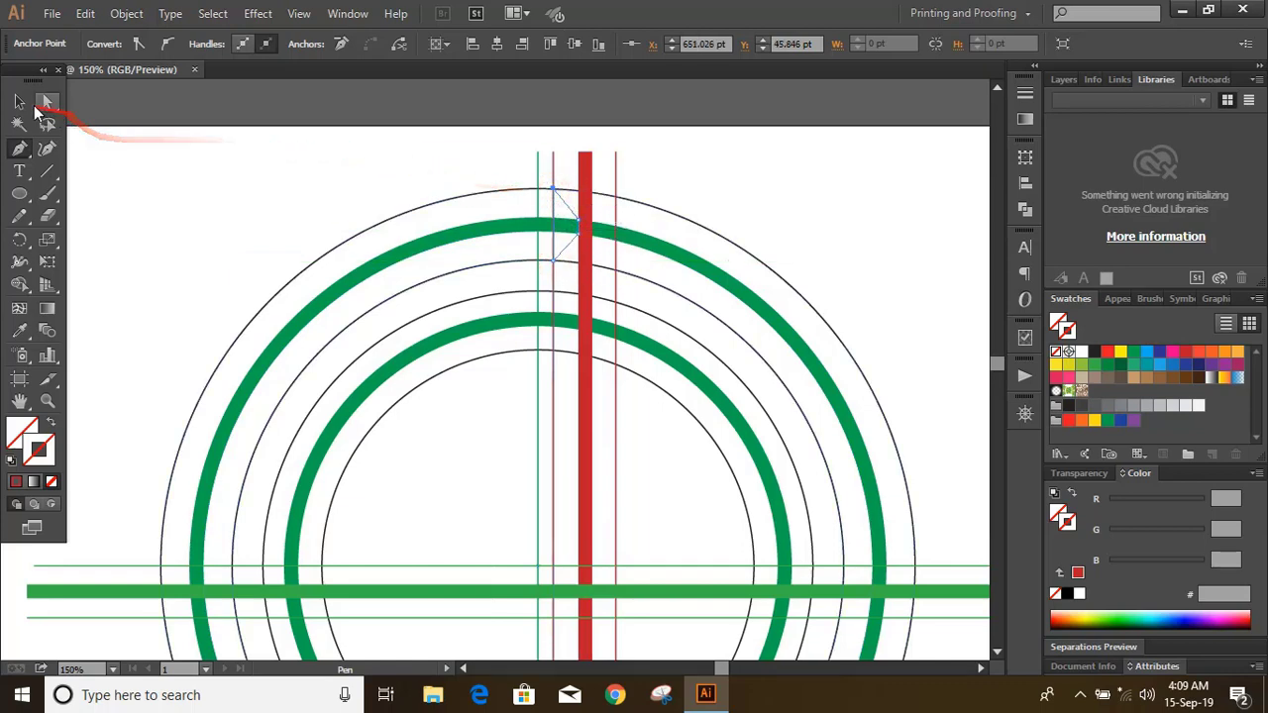
left_click(19, 101)
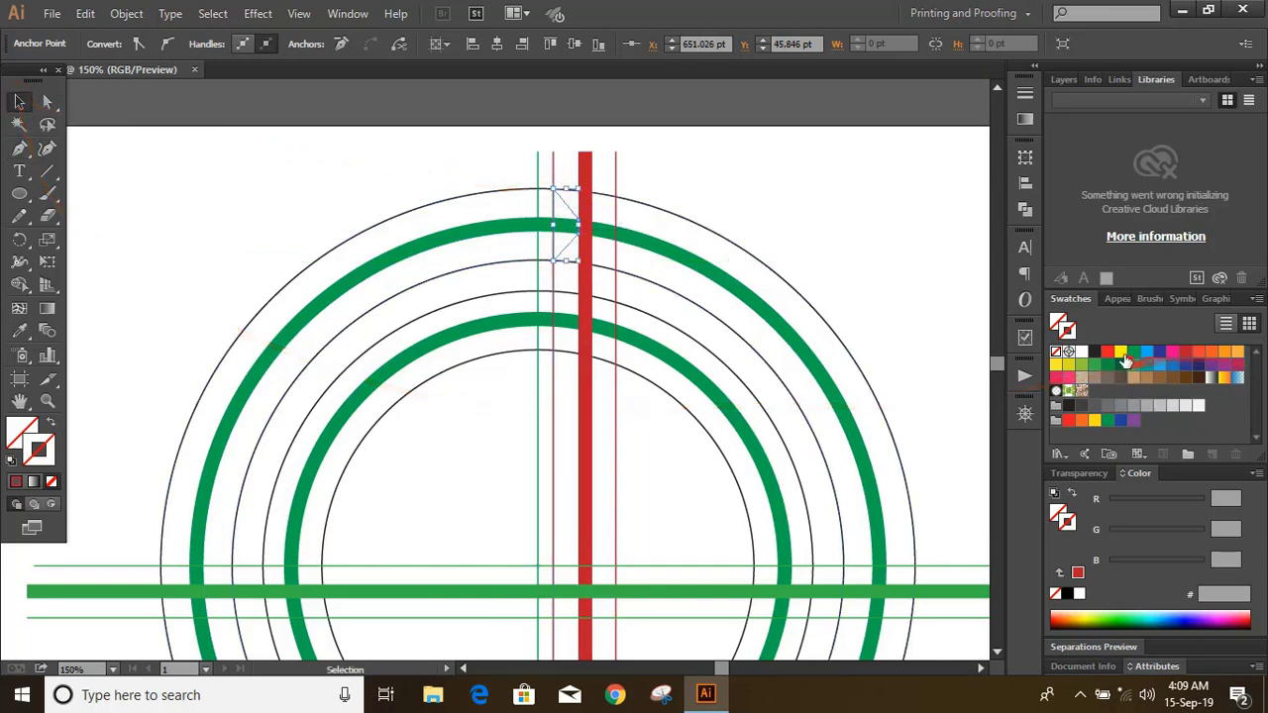
Switch to yellow and draw a diagonal cut line from the second ring to the inner circle
left_click(1120, 353)
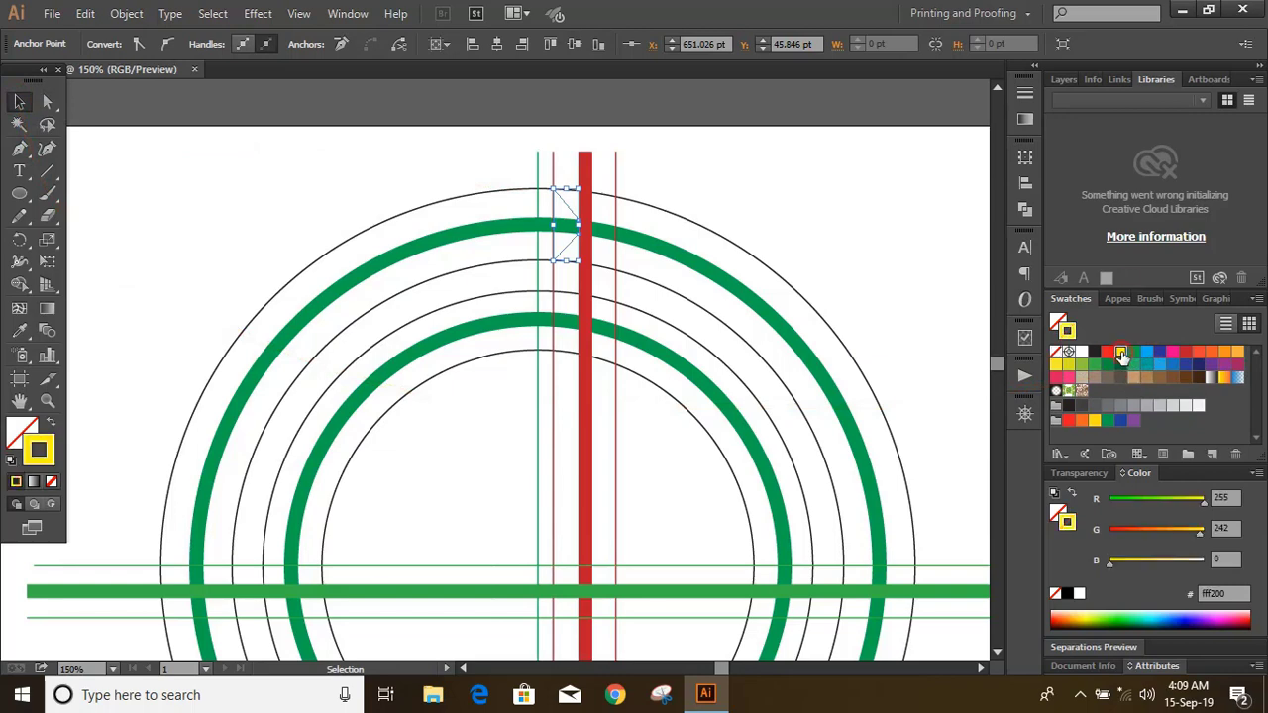
left_click(351, 182)
key("p")
scroll(349, 177, "down", 2)
left_click(553, 202)
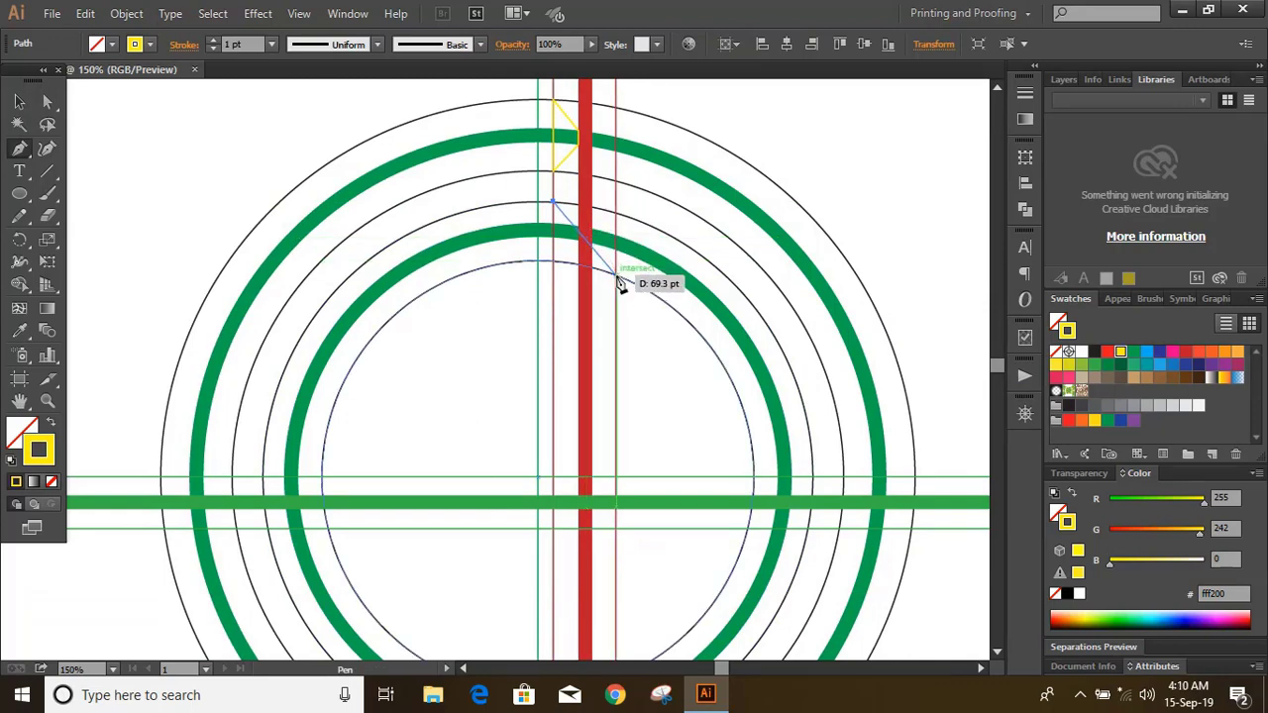
left_click(616, 277)
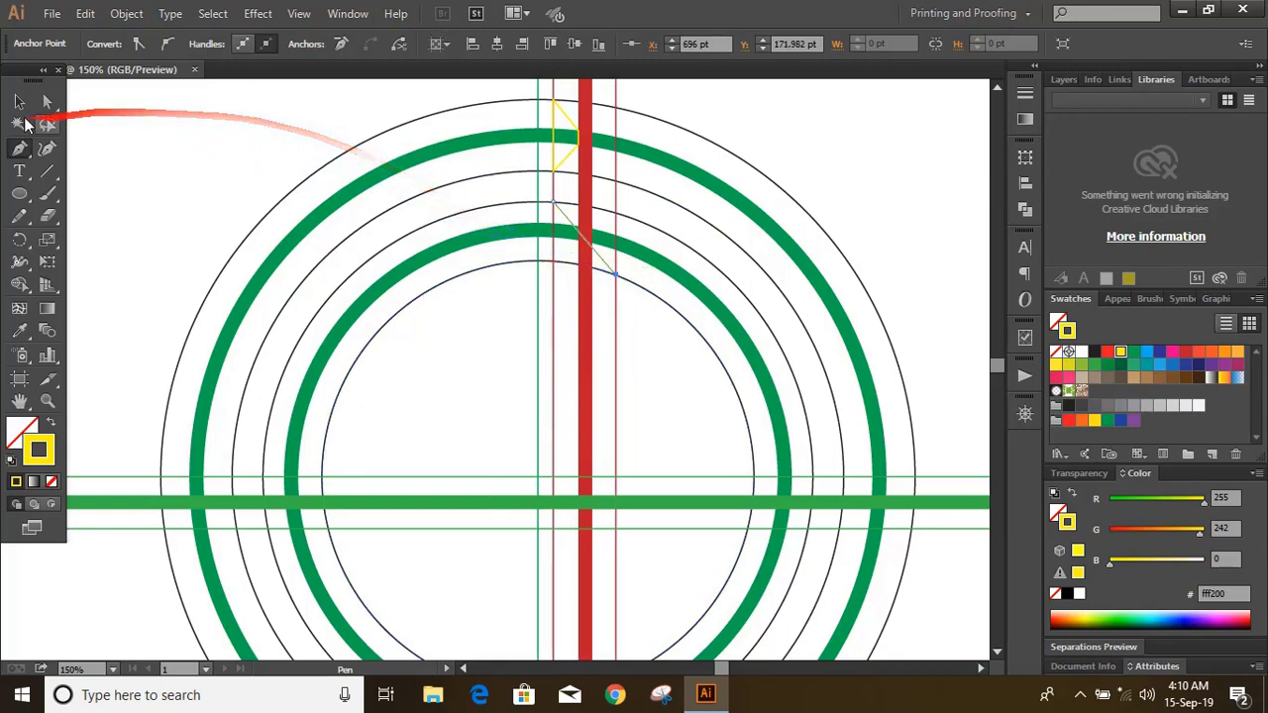
left_click(20, 102)
left_click(177, 213)
scroll(176, 213, "down", 1)
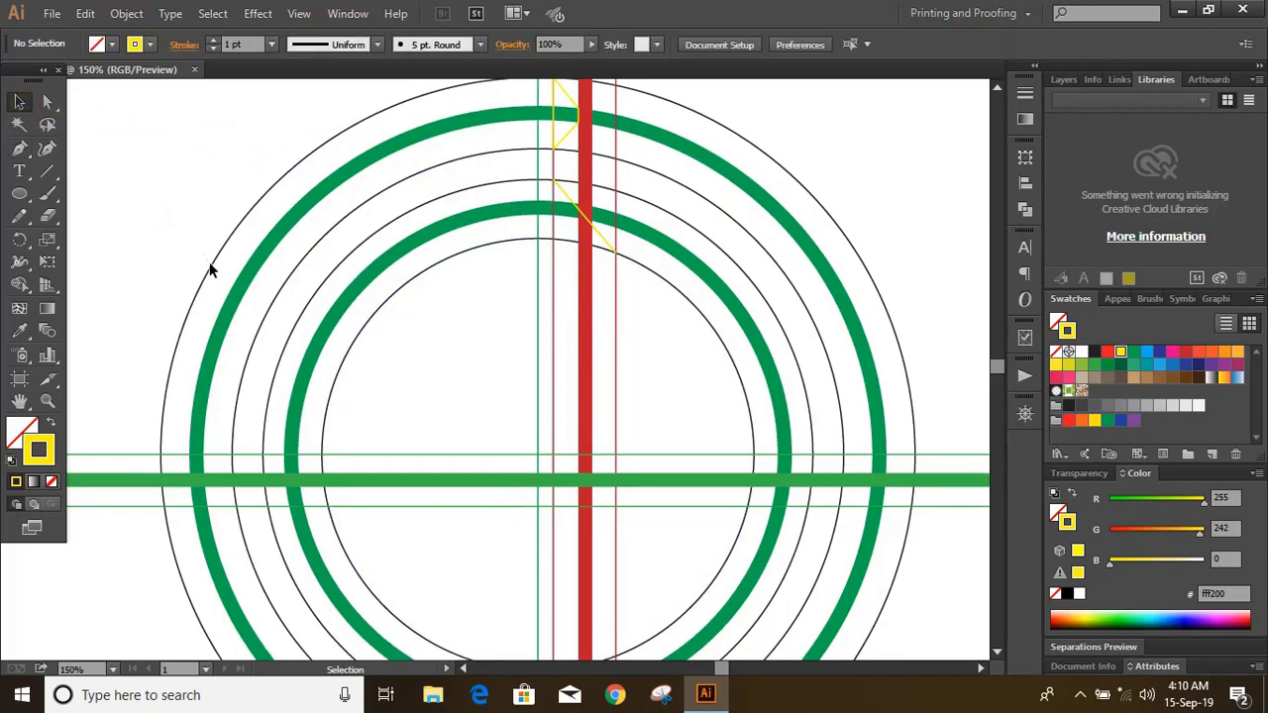
Draw a closed yellow triangle where the red and green bars cross
left_click(20, 151)
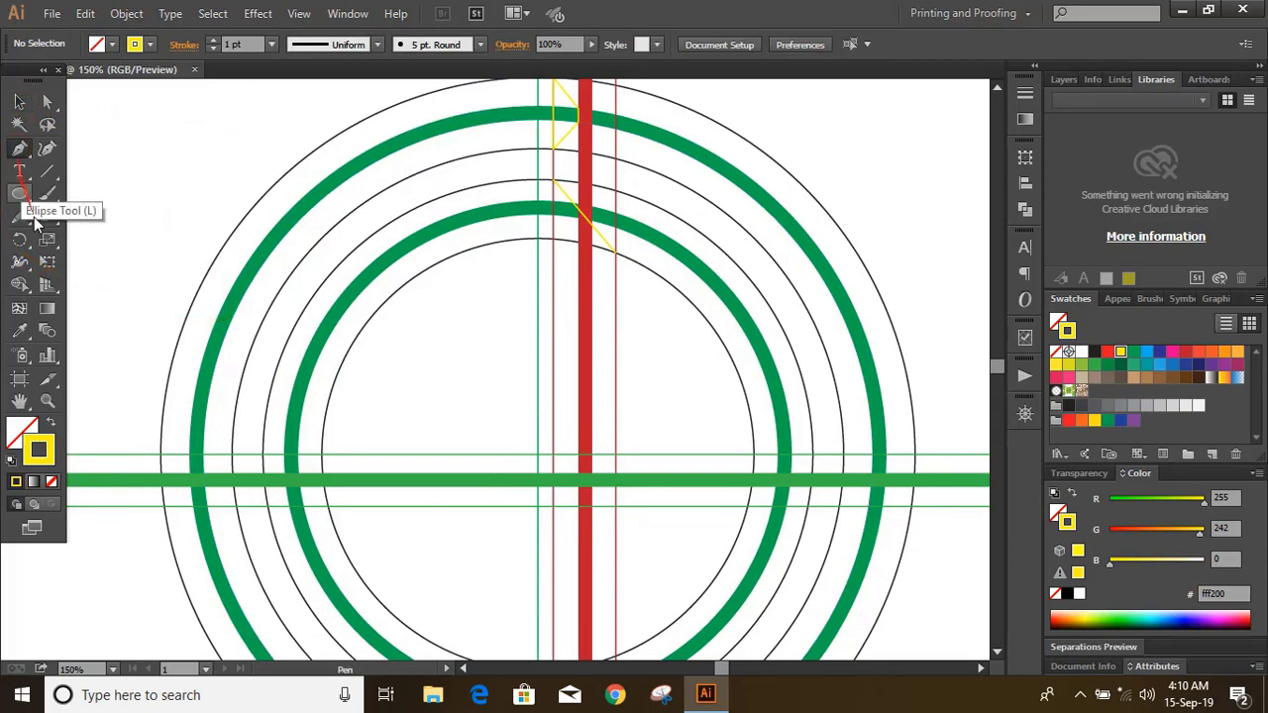
scroll(504, 410, "down", 2)
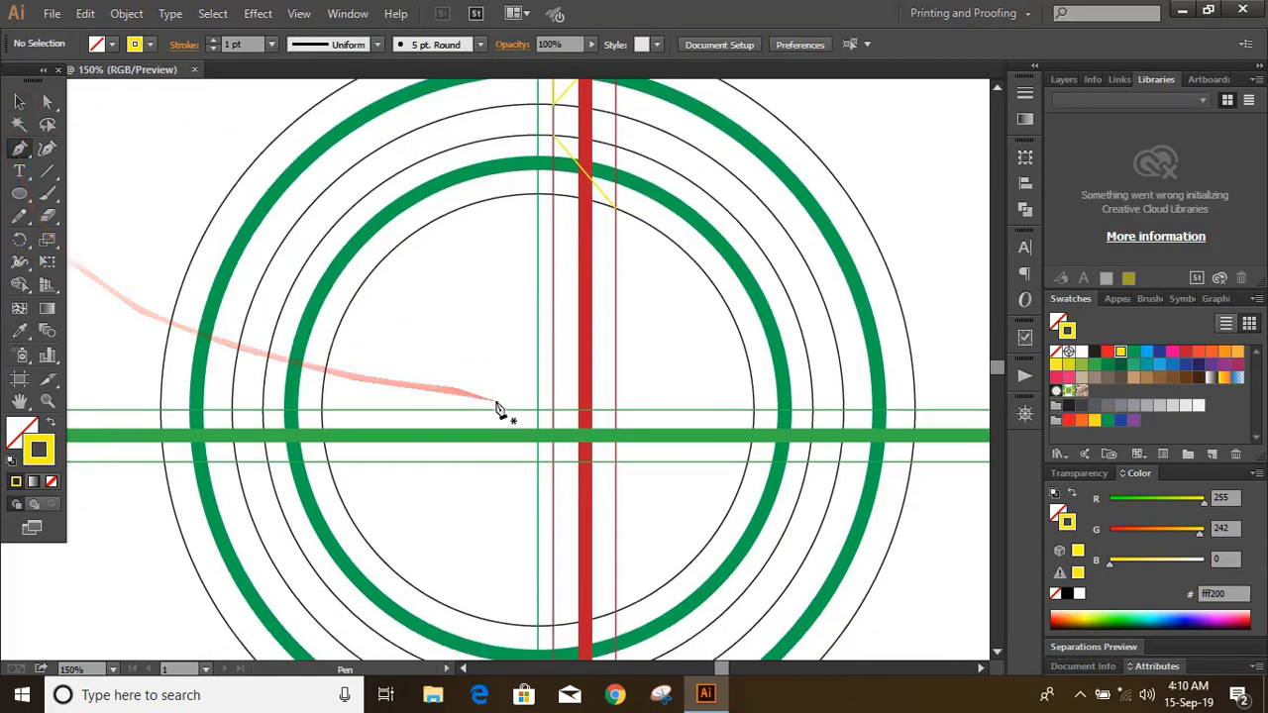
left_click(616, 411)
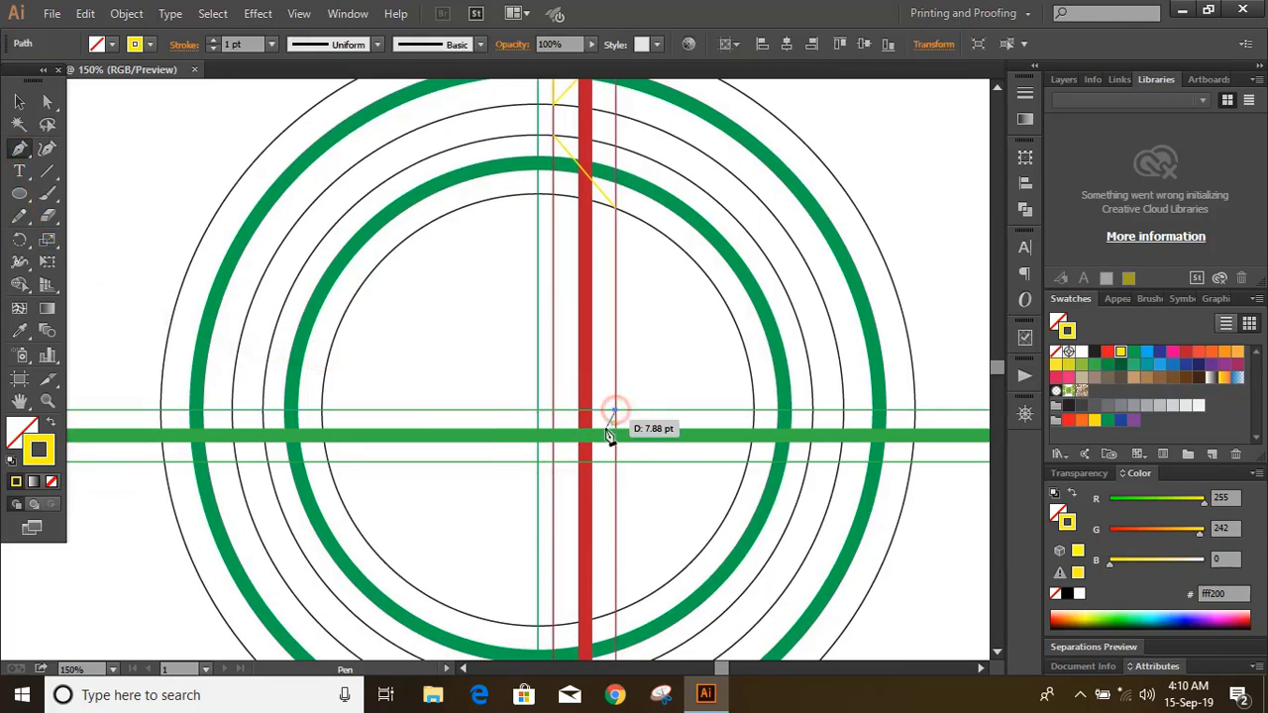
left_click(587, 435)
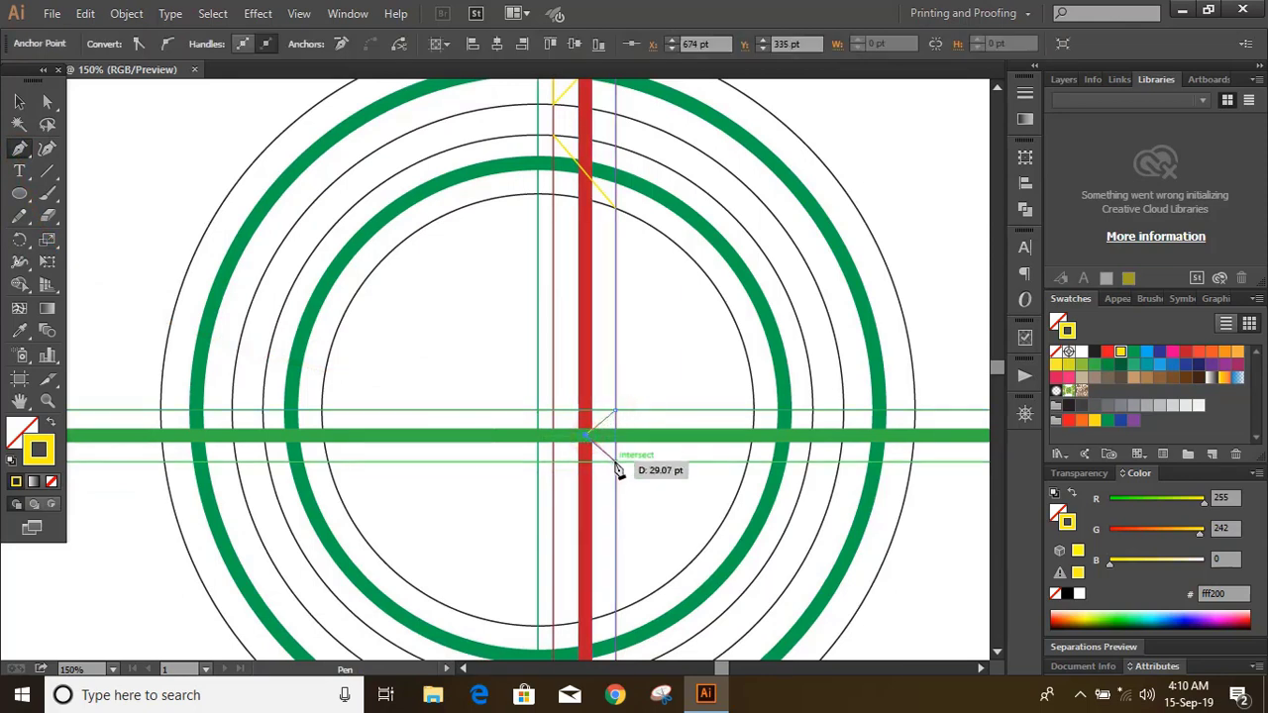
left_click(616, 460)
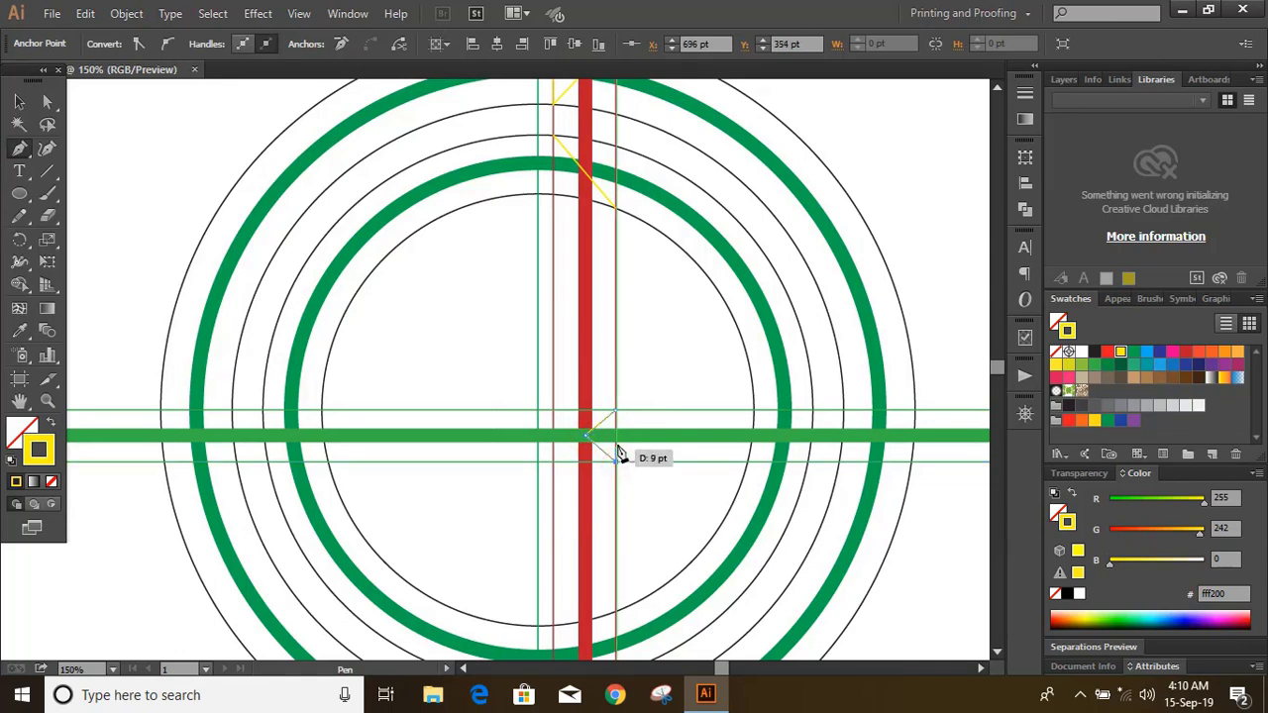
left_click(615, 410)
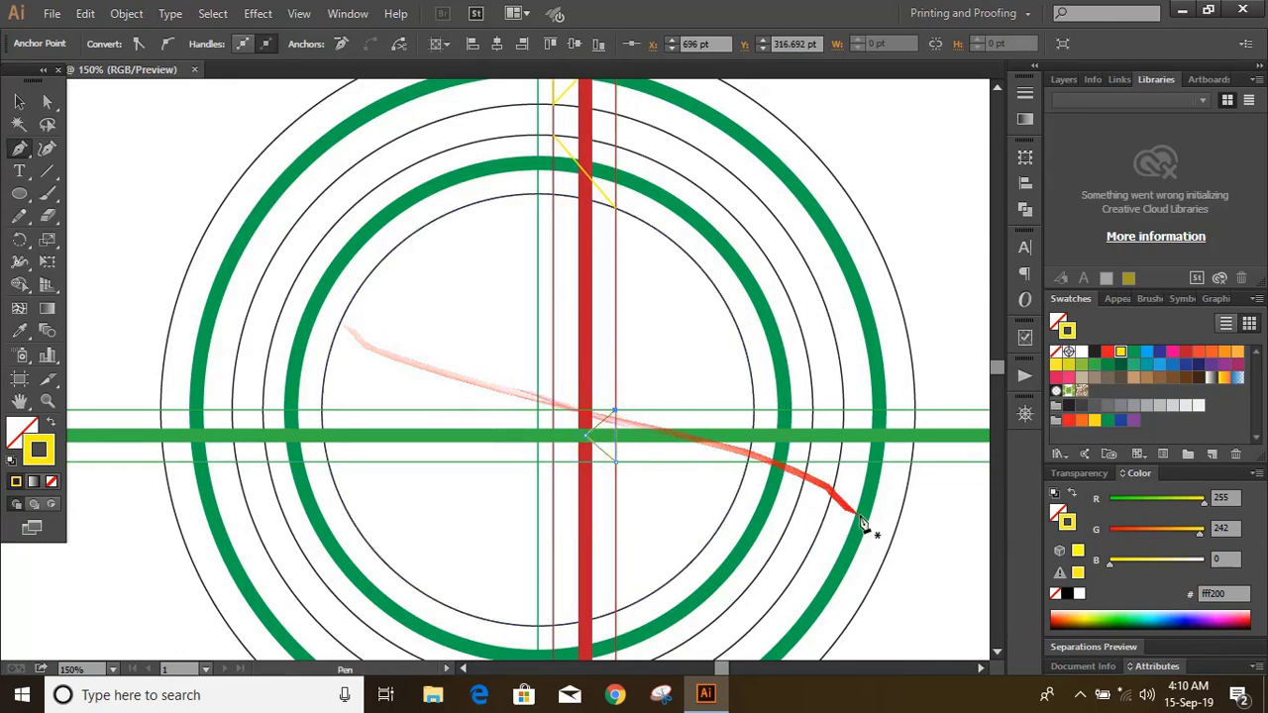
Add a yellow diagonal from the right inner circle to the next ring
left_click(755, 410)
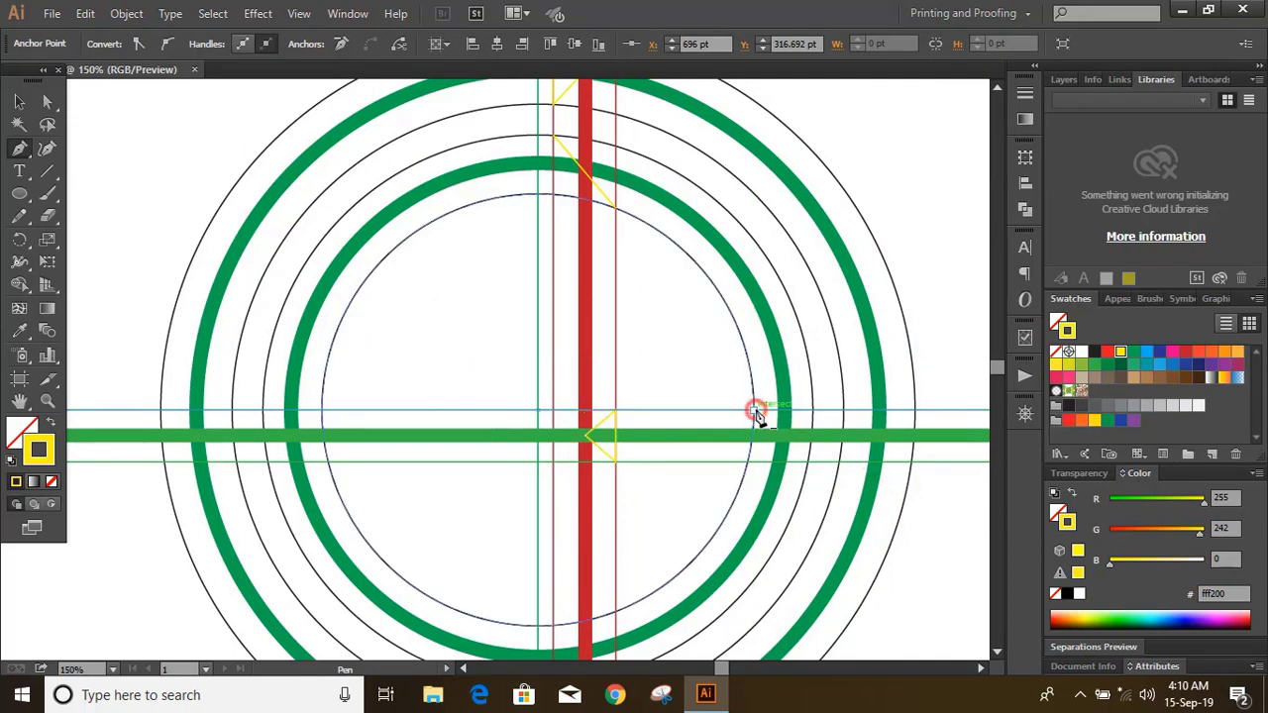
left_click(807, 461)
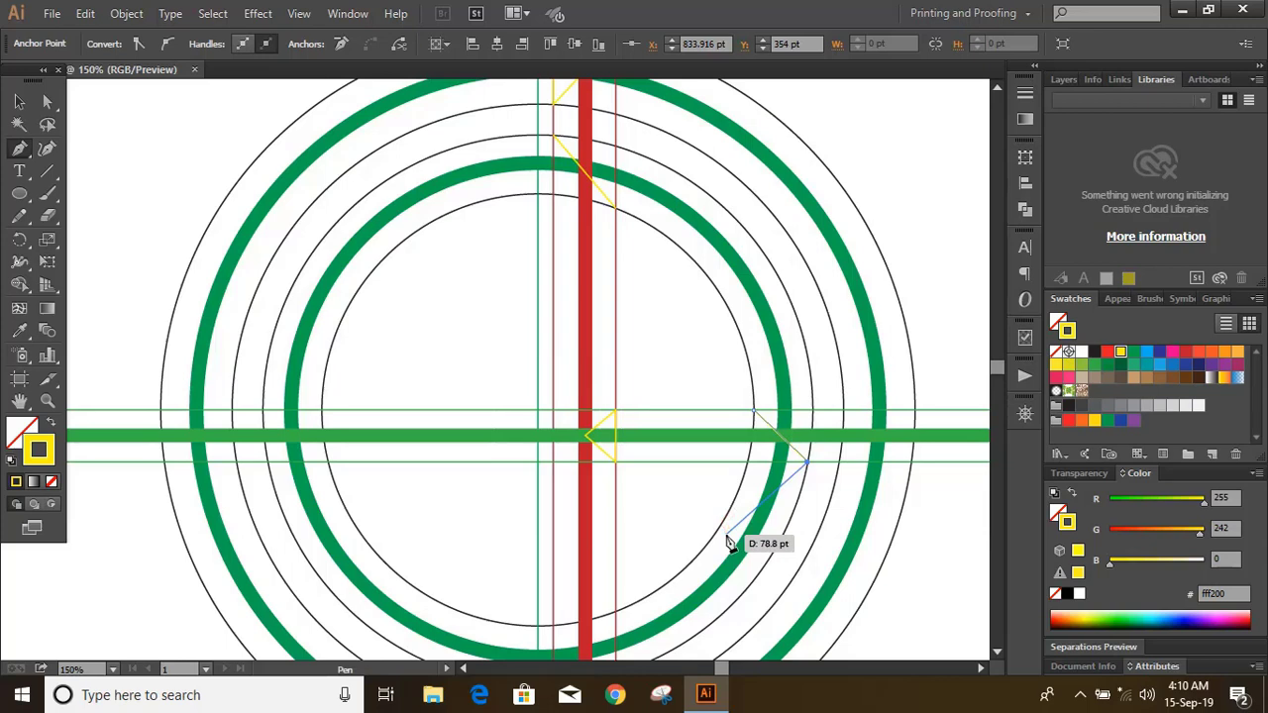
scroll(872, 538, "down", 2)
scroll(849, 538, "down", 1)
scroll(844, 545, "down", 1)
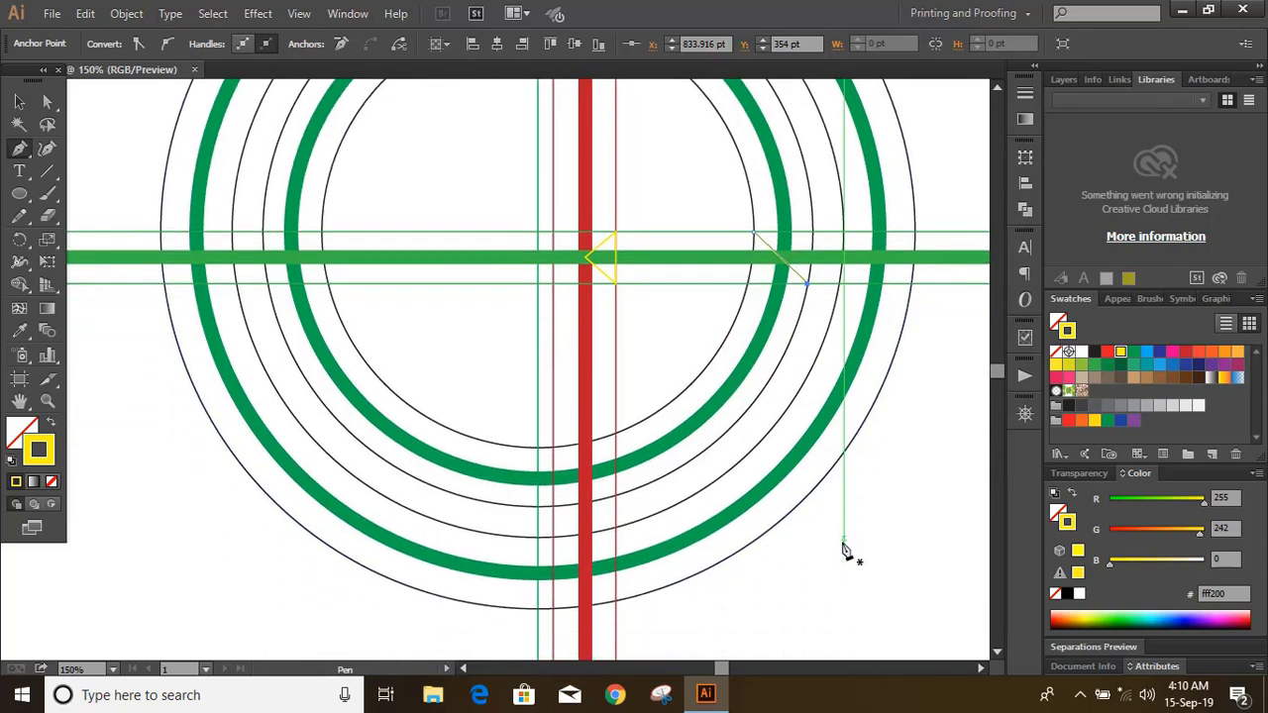
scroll(844, 552, "down", 1)
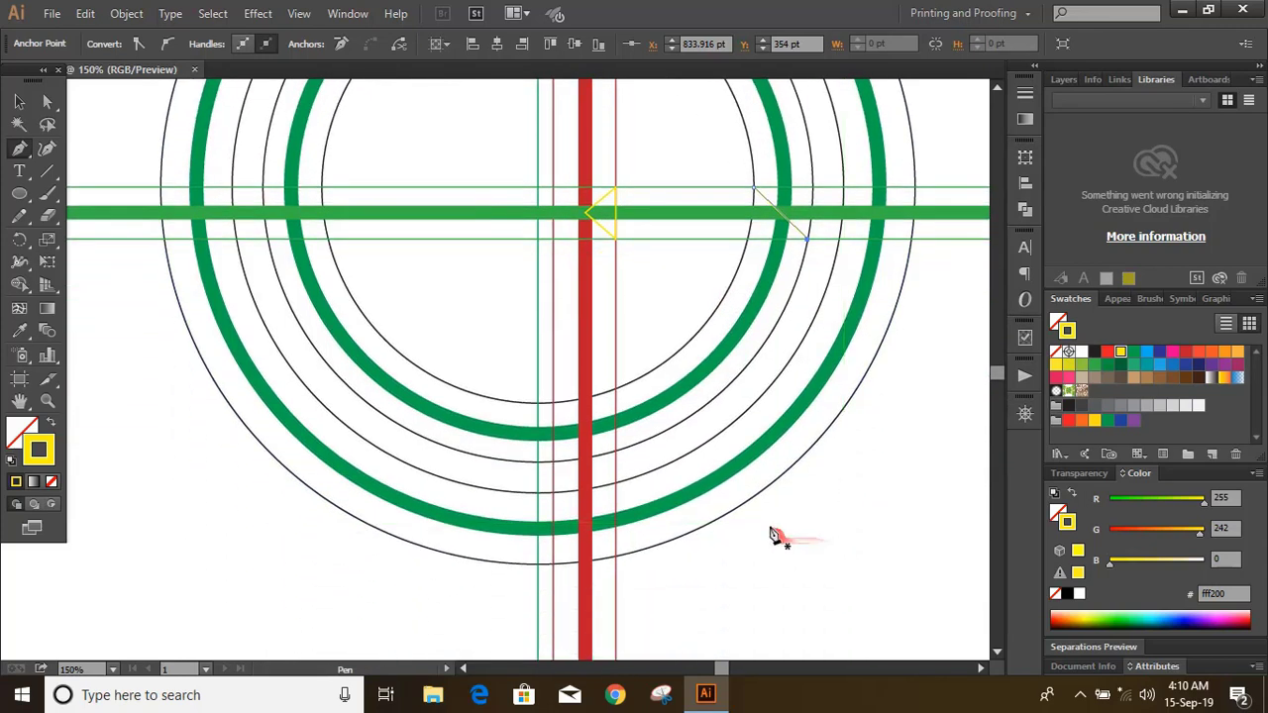
scroll(743, 538, "down", 1)
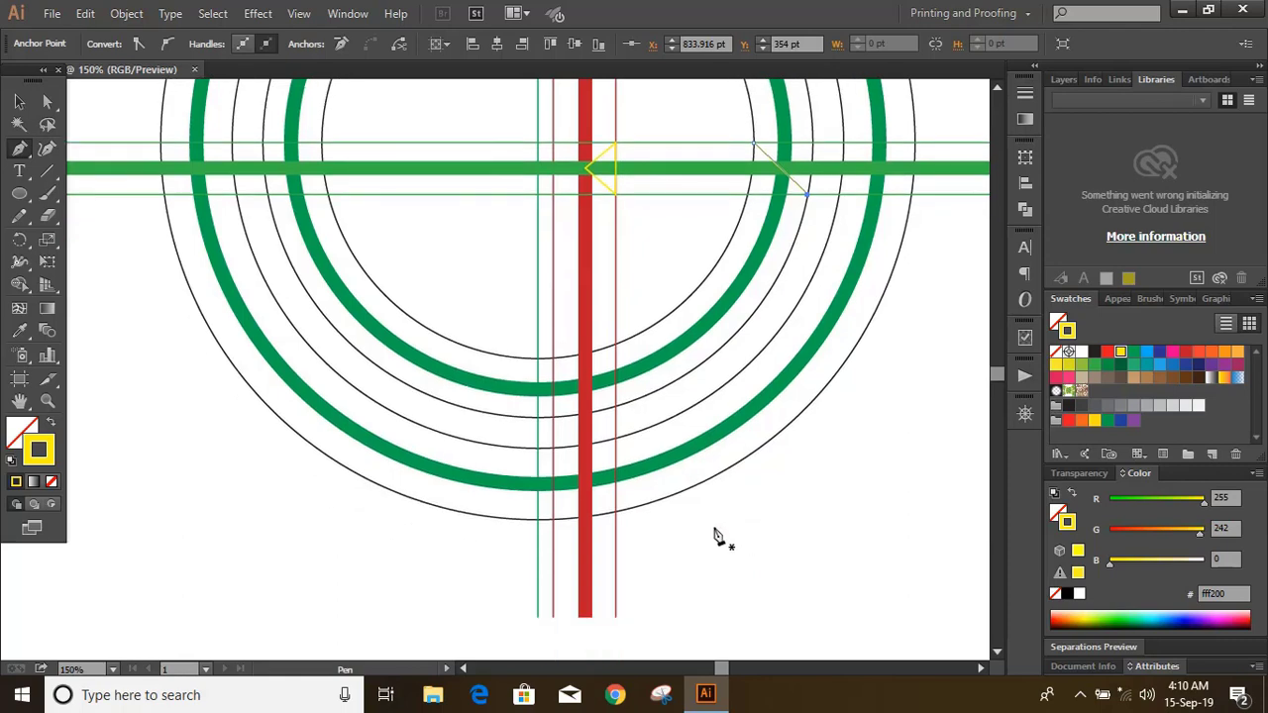
Draw a yellow line from the bottom ring beside the red bar to the next ring, then zoom out
left_click(552, 521)
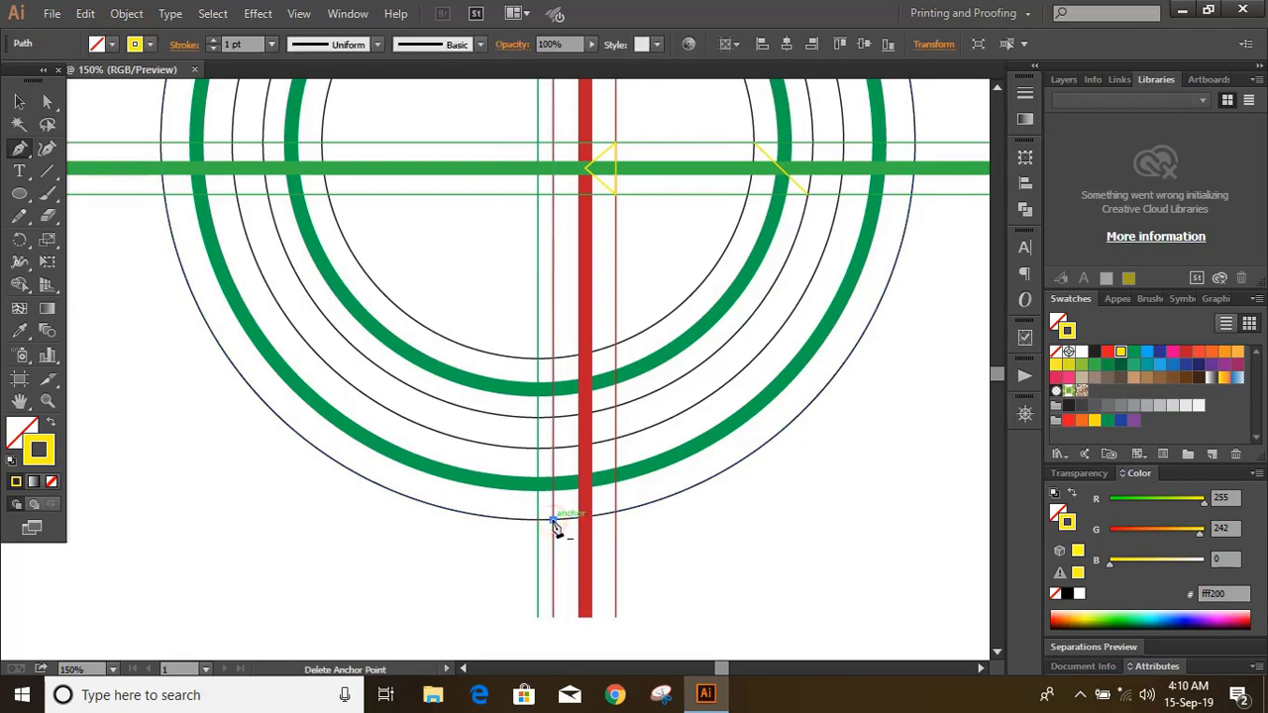
left_click(617, 439)
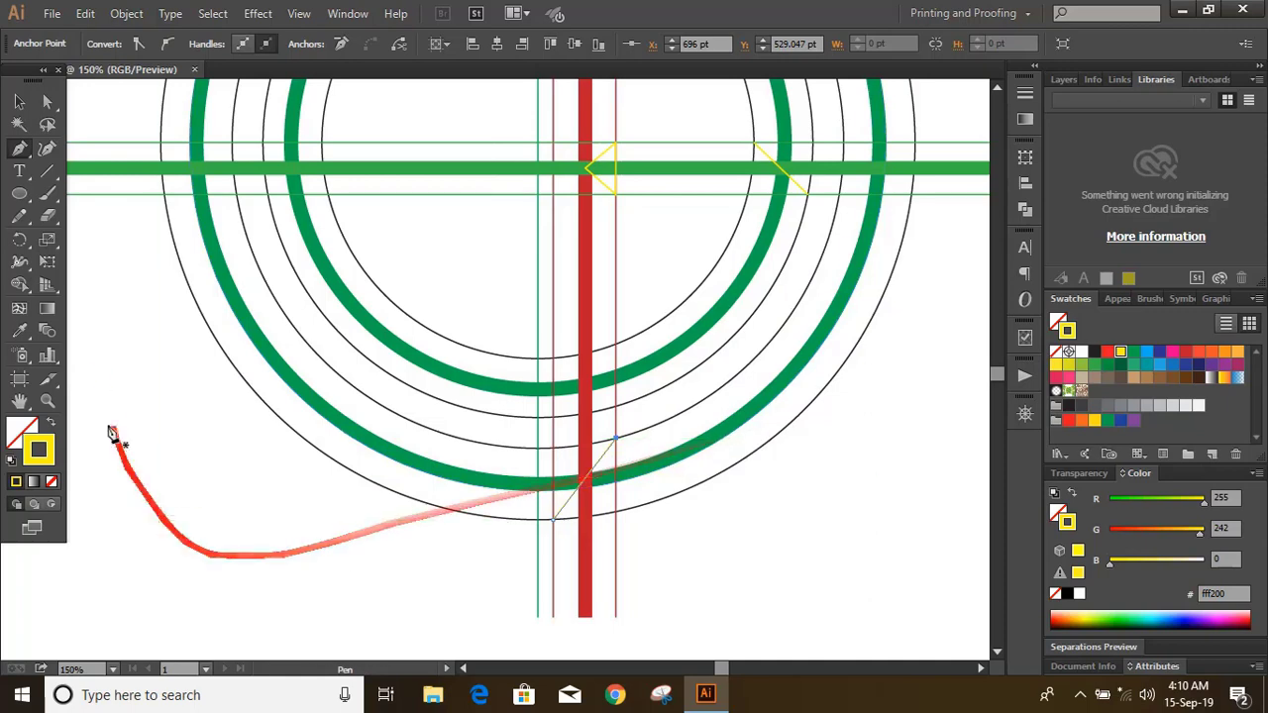
left_click(18, 101)
left_click(142, 362)
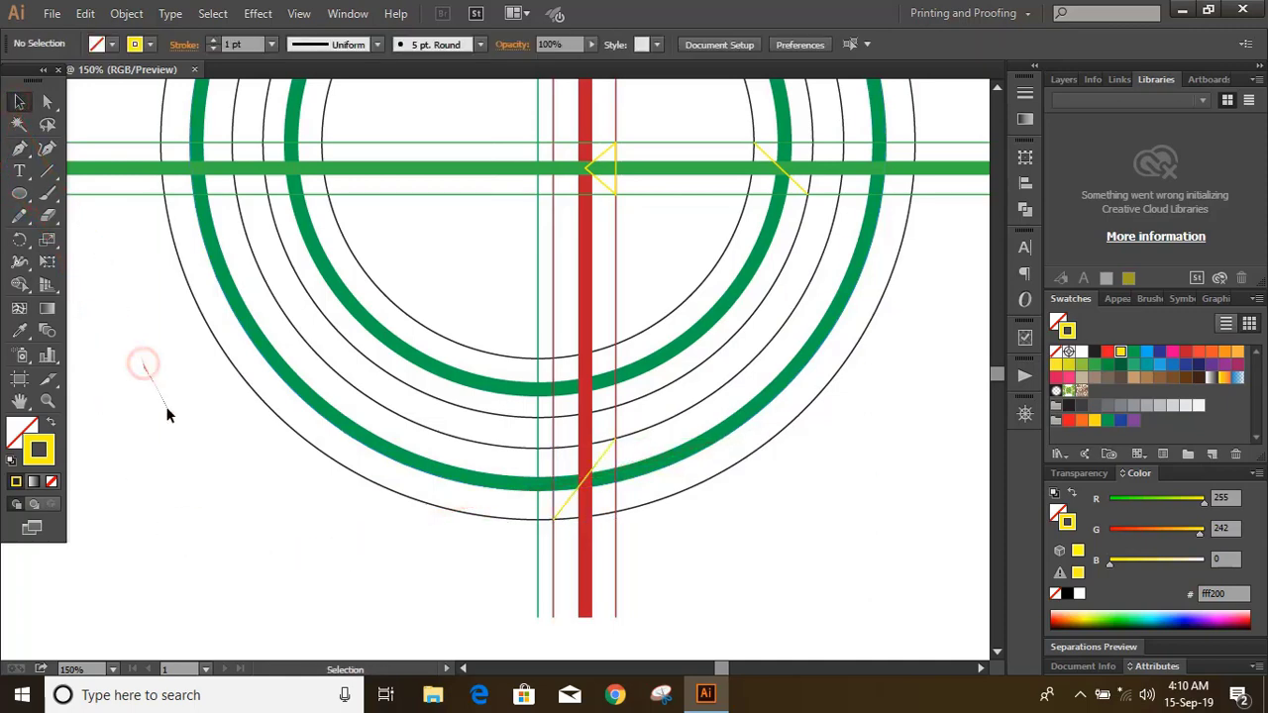
key("ctrl+0")
Select all the artwork and use Shape Builder to fill the small top wedge orange
left_click_drag(809, 613, 467, 92)
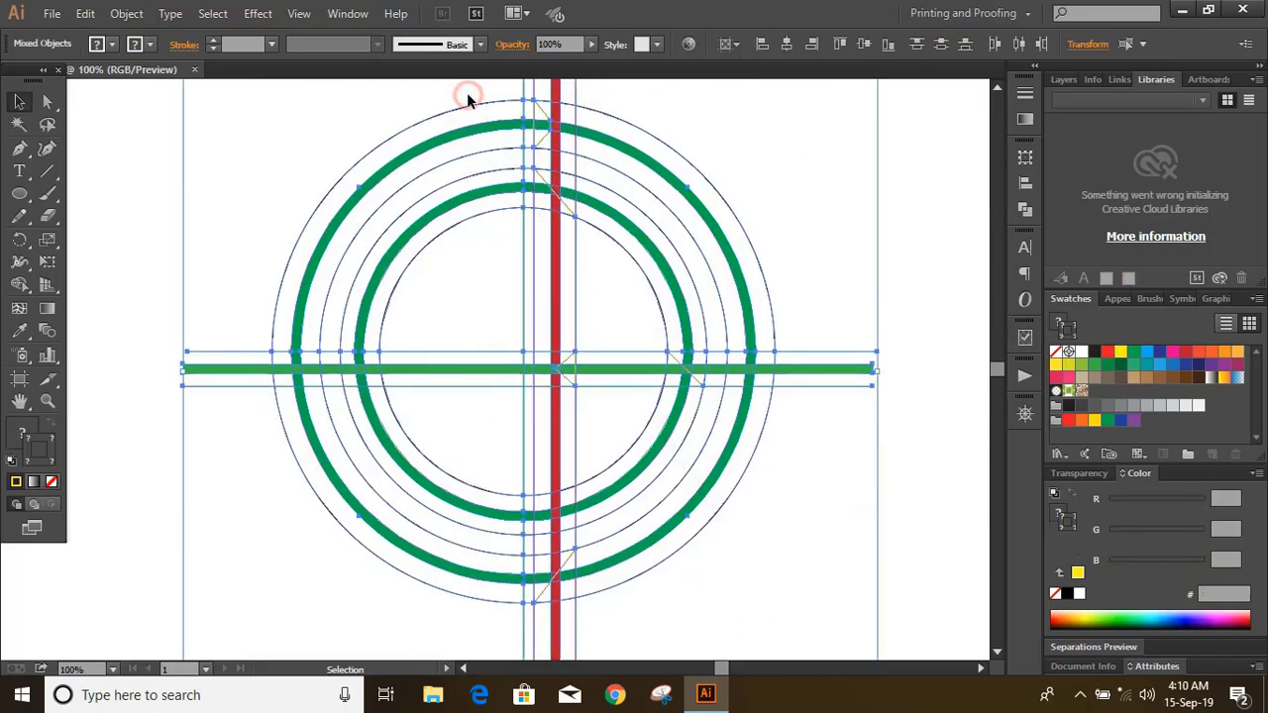
left_click(20, 284)
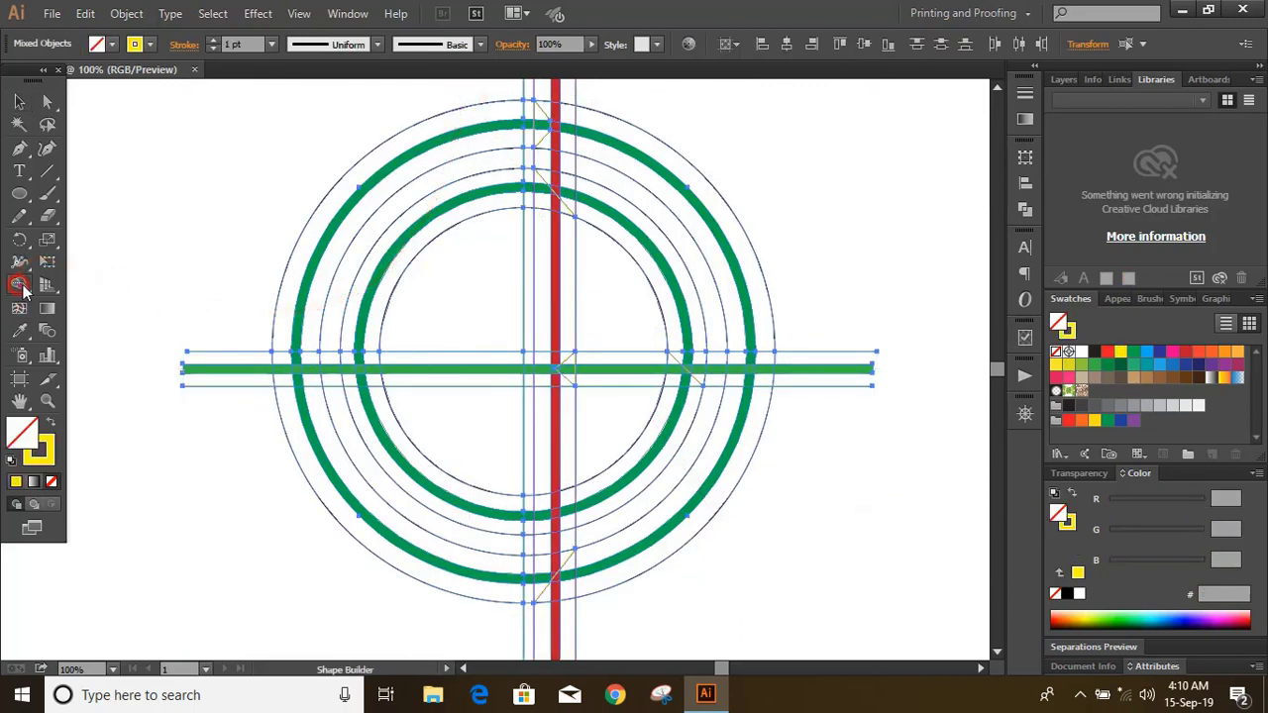
left_click(1080, 420)
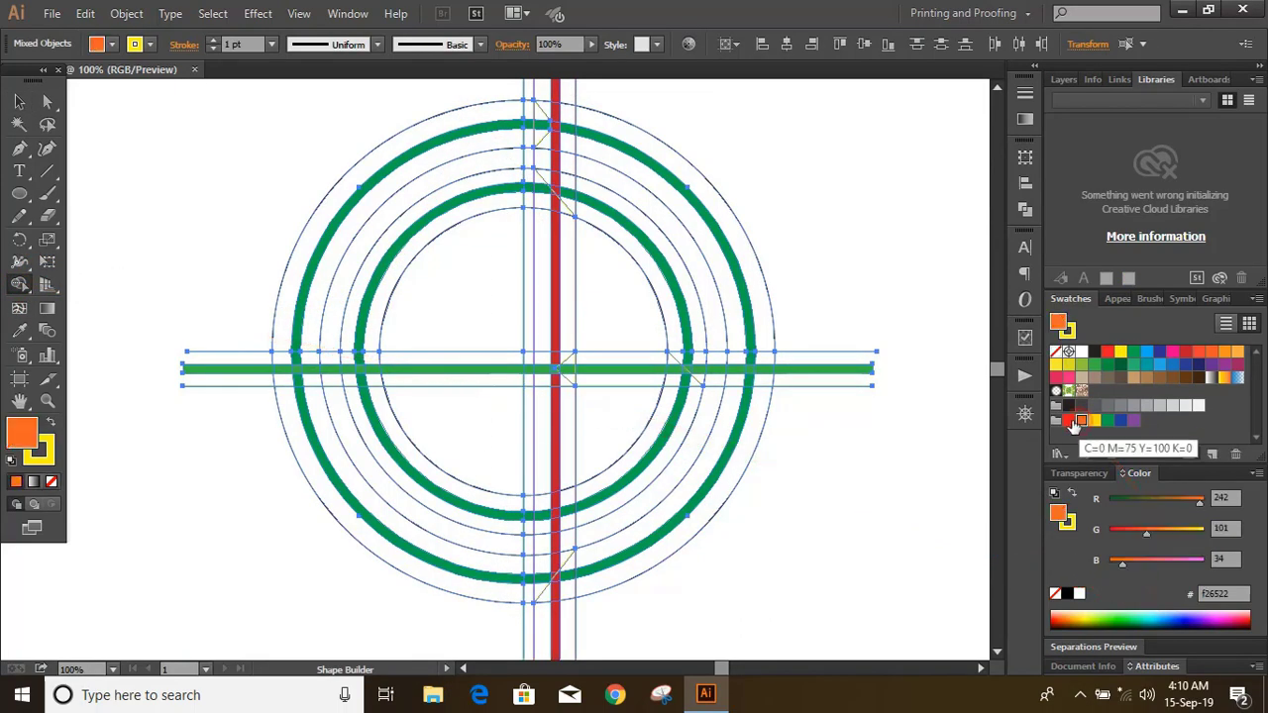
scroll(838, 378, "up", 3)
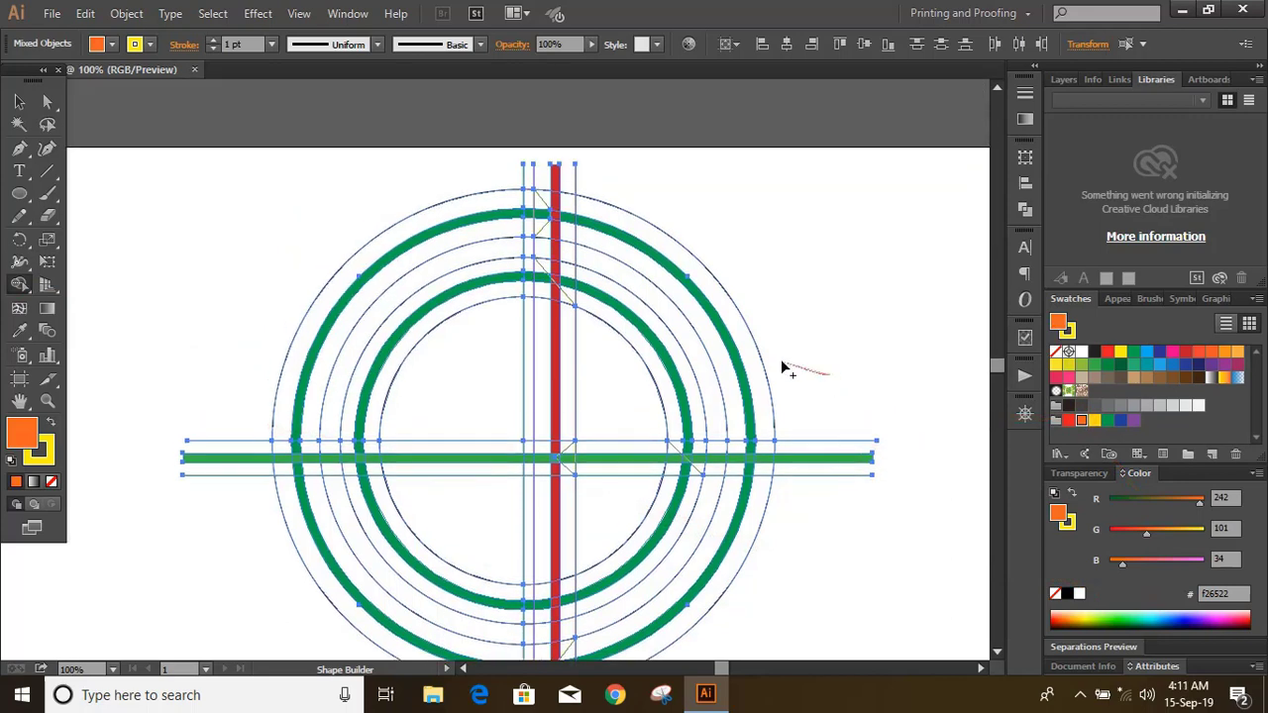
left_click(538, 216)
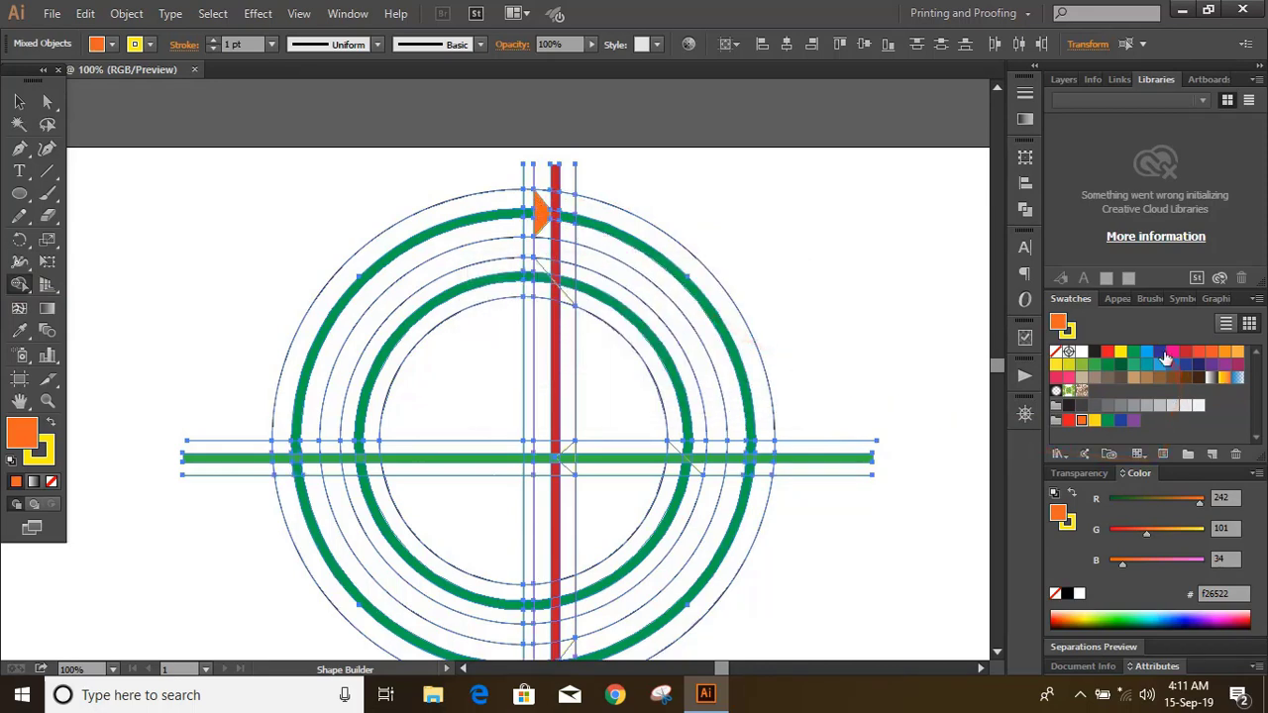
Merge the upper-right ring arcs into a blue band running down the right side
left_click(1147, 354)
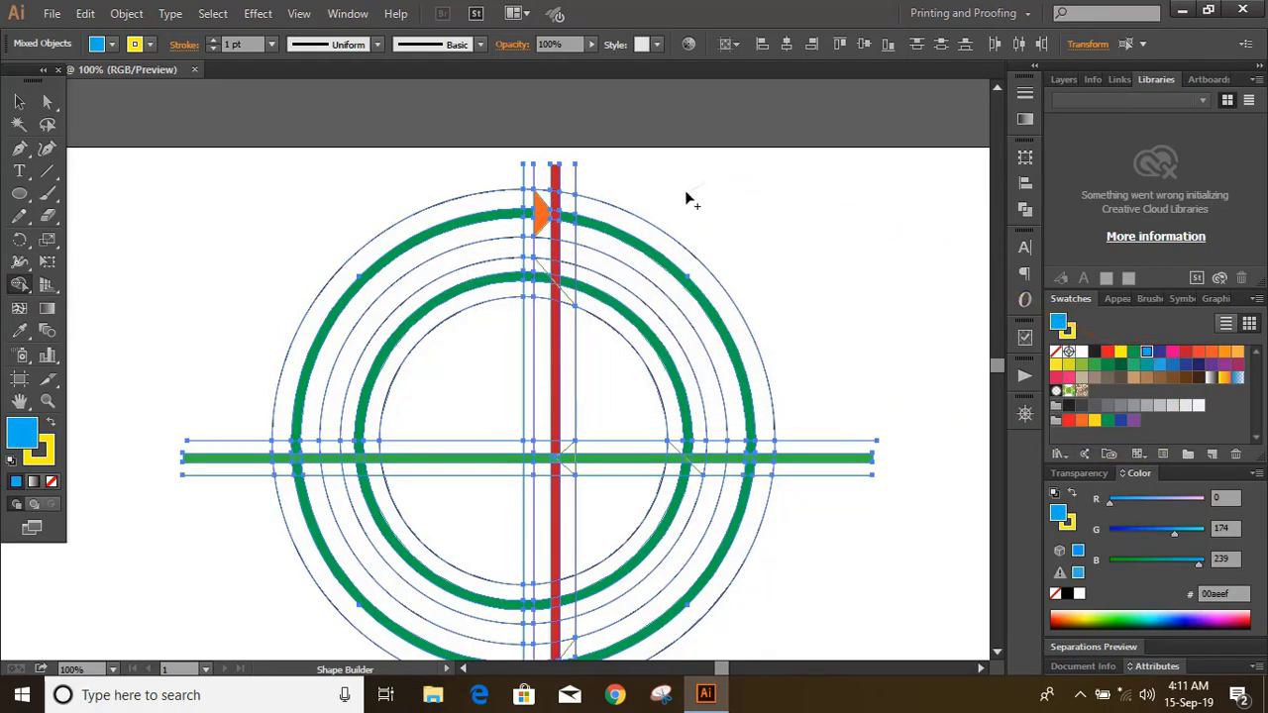
left_click_drag(550, 202, 600, 212)
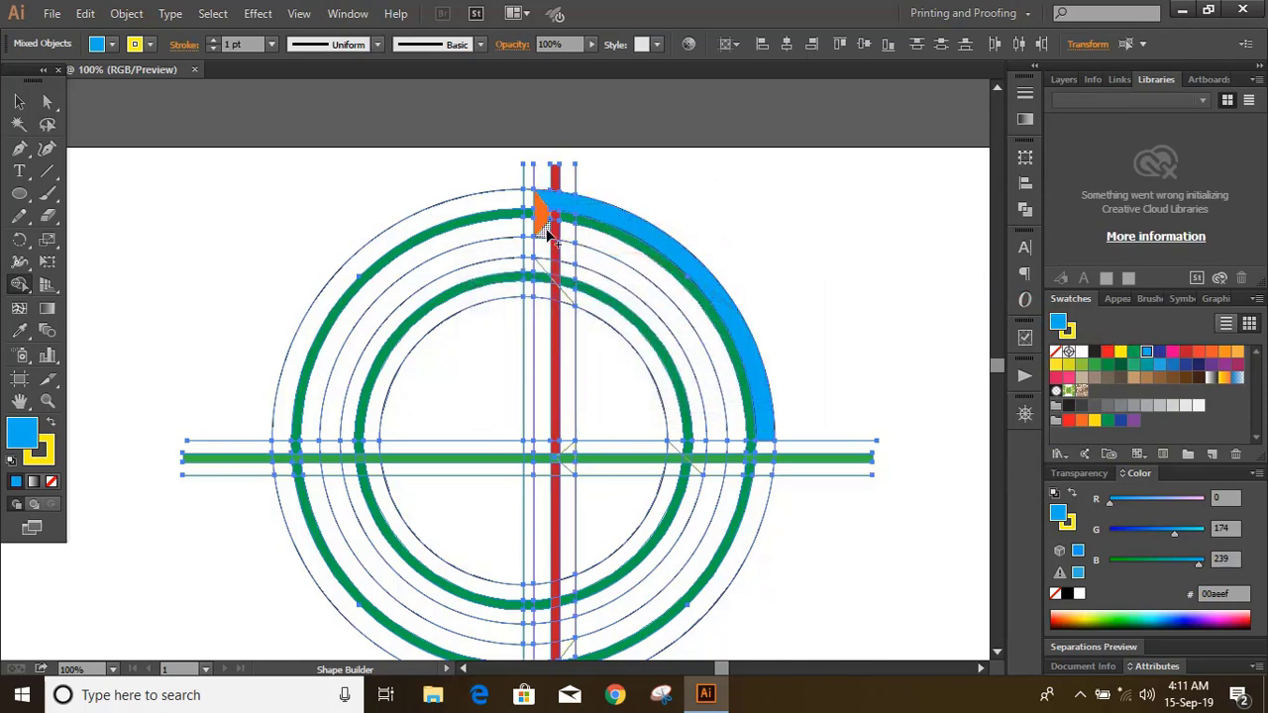
left_click_drag(587, 240, 589, 244)
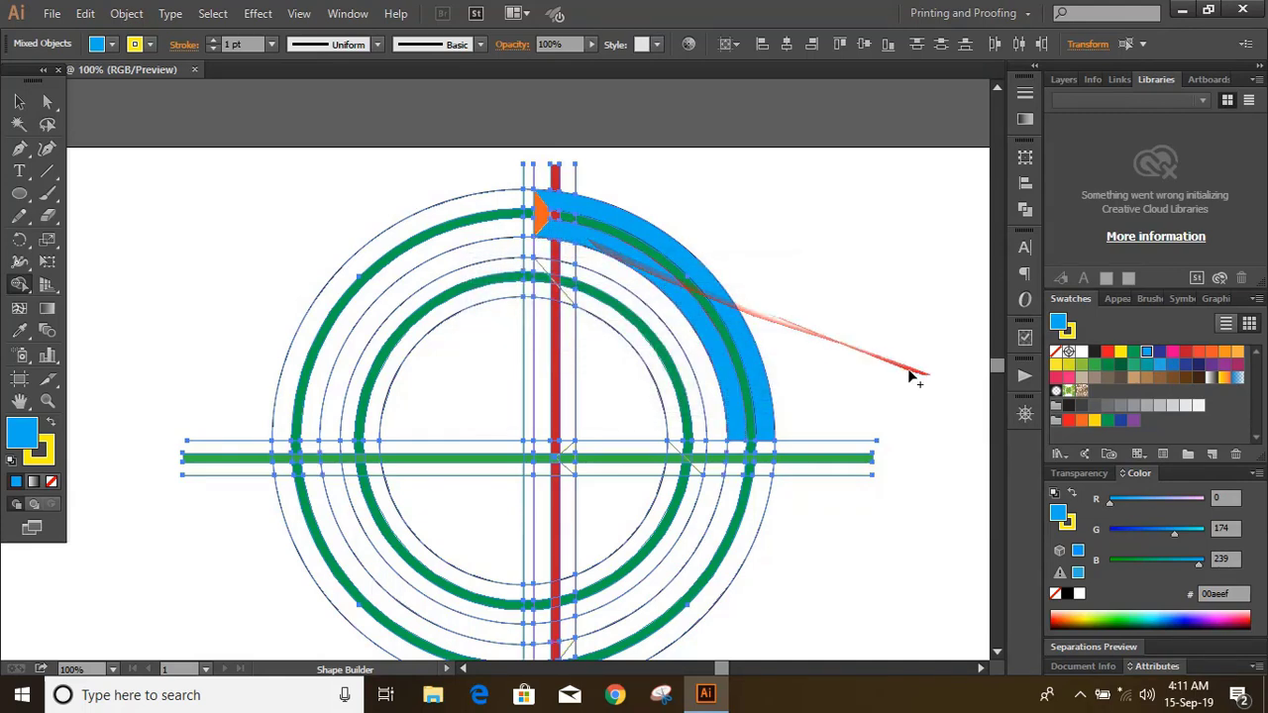
scroll(874, 372, "down", 2)
scroll(874, 371, "down", 2)
scroll(874, 369, "down", 1)
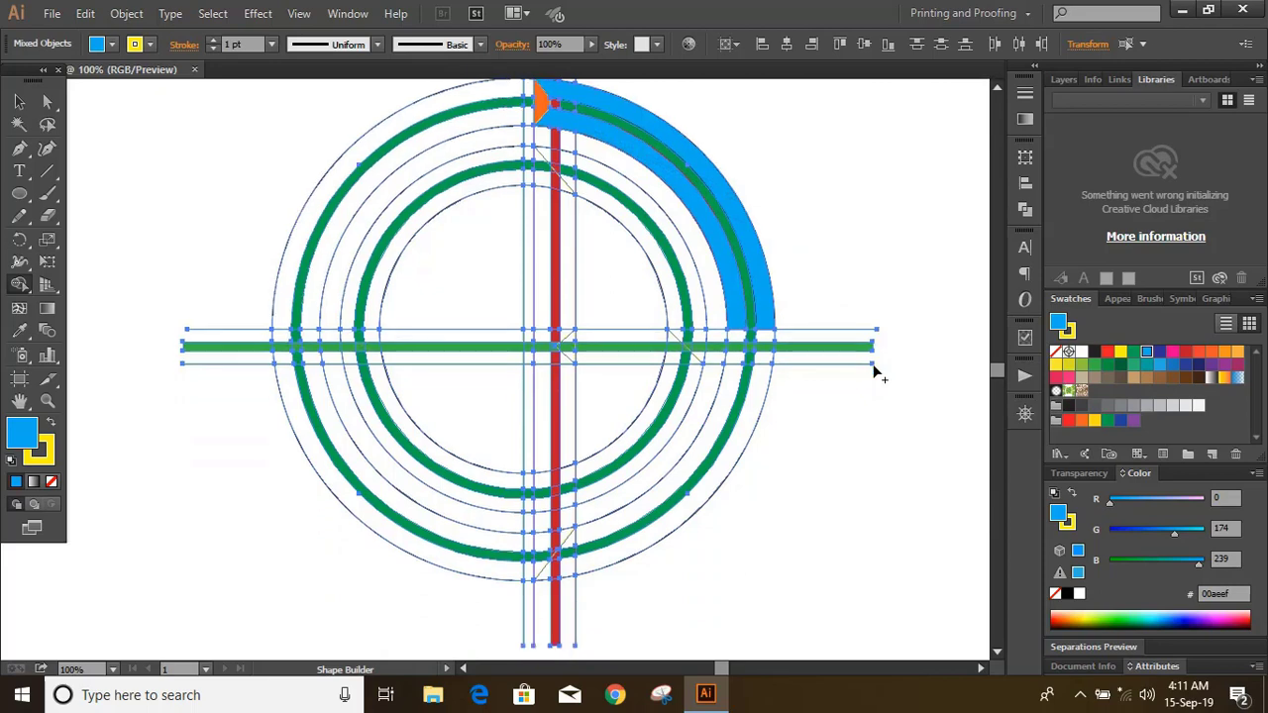
scroll(874, 369, "down", 1)
mouse_move(870, 364)
left_mouse_down()
mouse_move(739, 303)
mouse_move(730, 354)
left_mouse_up()
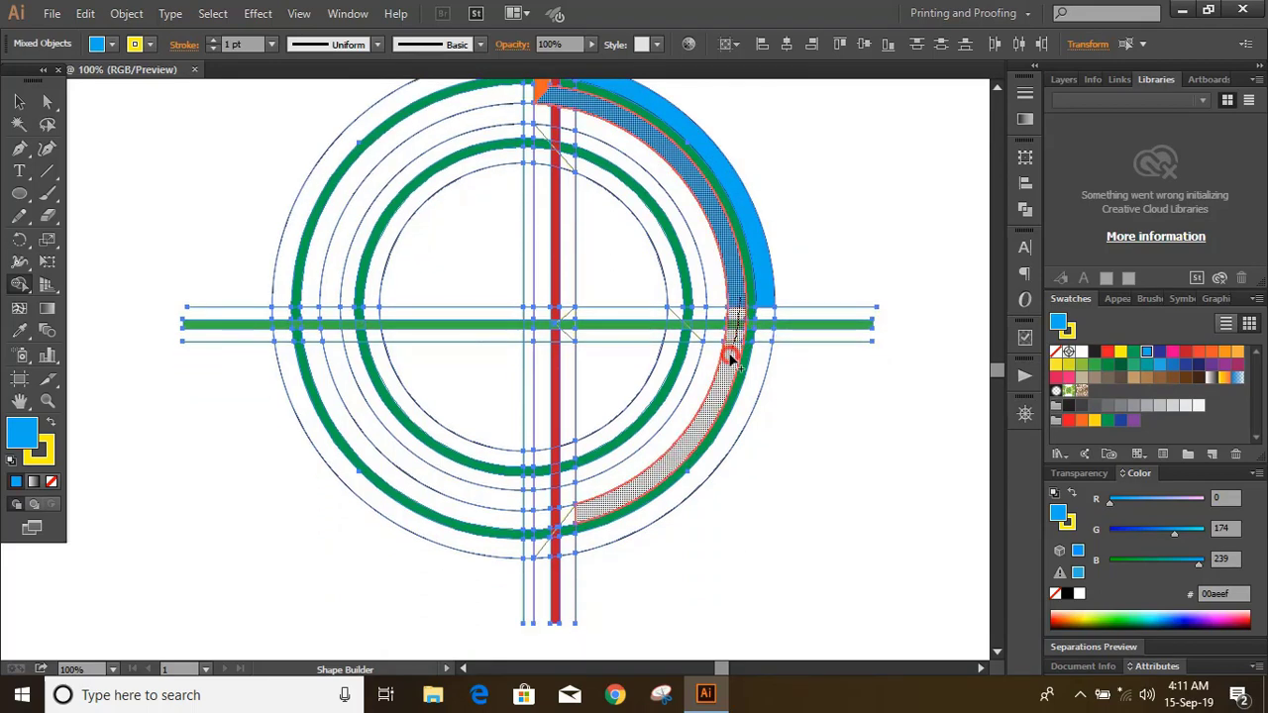
left_click_drag(764, 298, 756, 368)
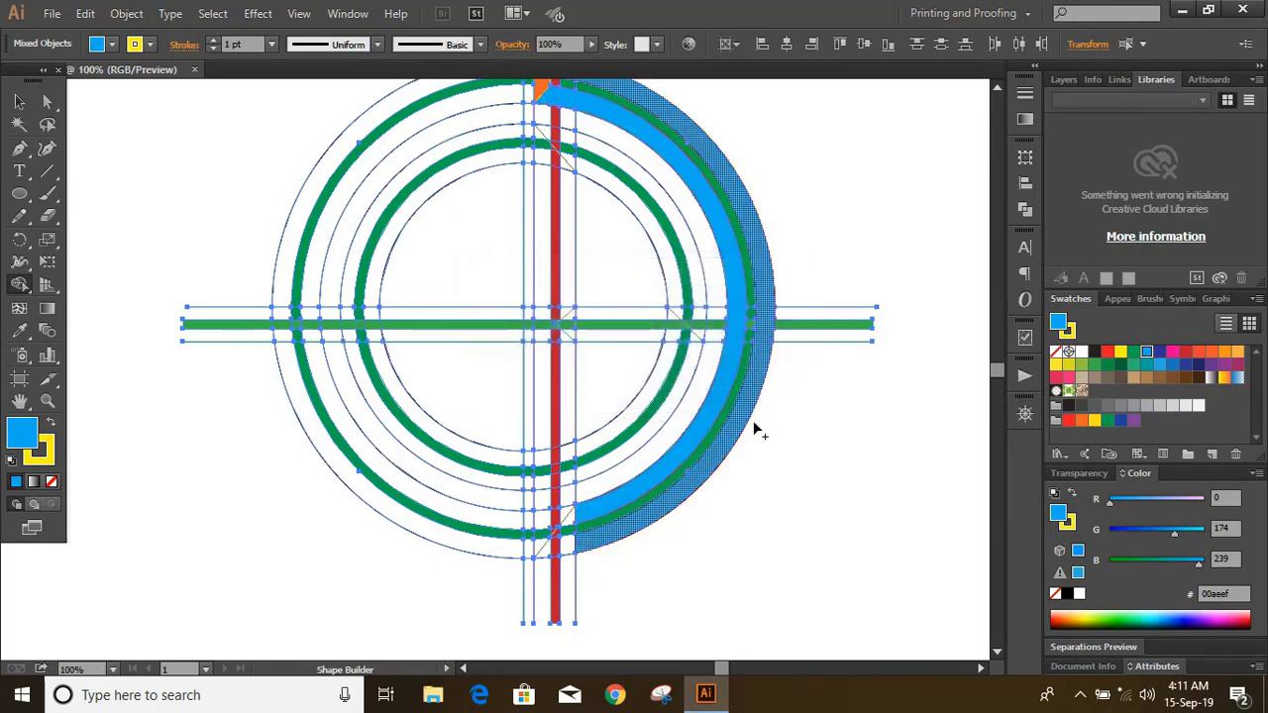
Zoom to 150% and merge the bottom wedge and next ring segment into the blue band
scroll(739, 527, "down", 2)
key("ctrl+plus")
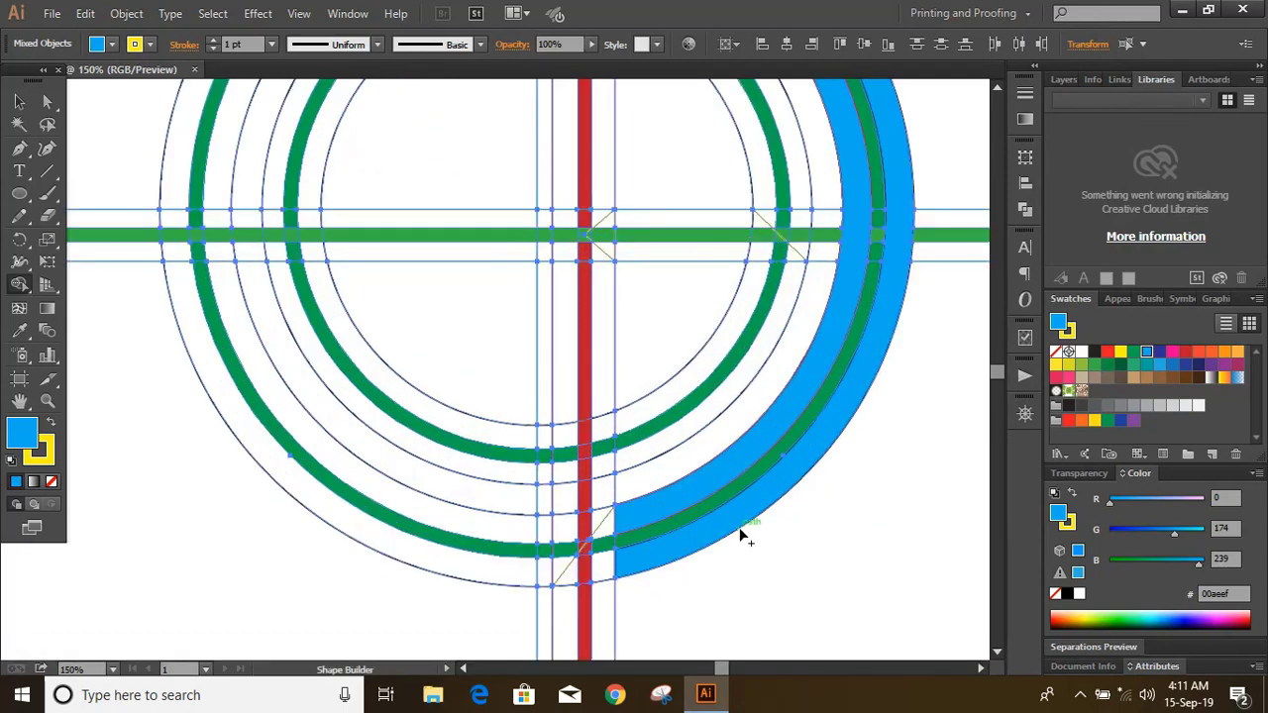
scroll(739, 527, "down", 1)
scroll(739, 527, "down", 2)
scroll(730, 487, "down", 3)
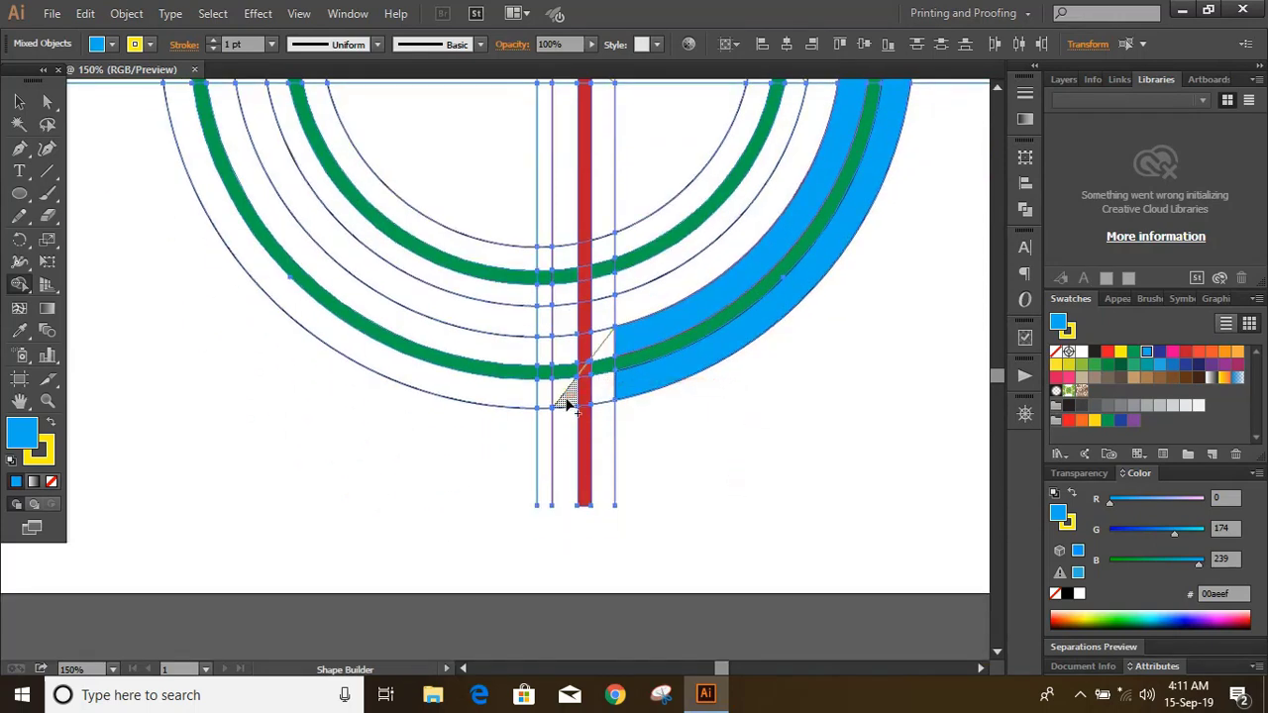
left_click_drag(566, 405, 624, 396)
scroll(716, 445, "up", 2)
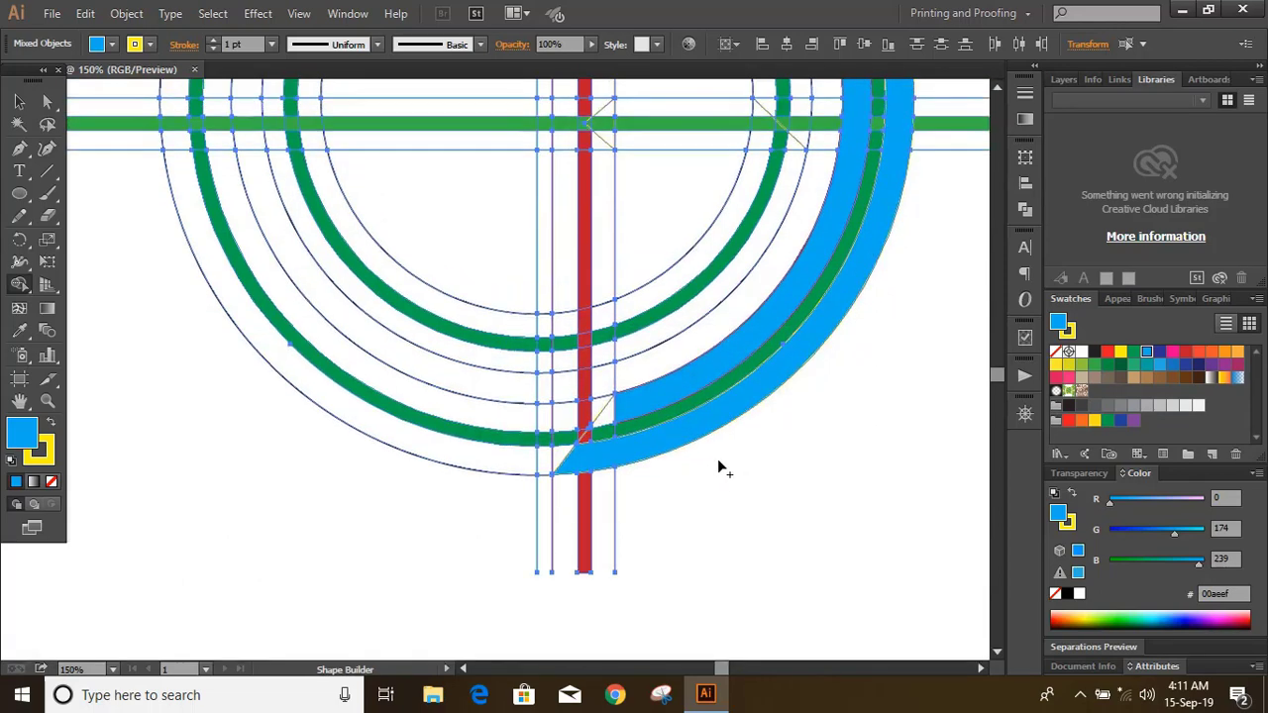
mouse_move(604, 416)
left_mouse_down()
mouse_move(773, 396)
mouse_move(607, 503)
mouse_move(544, 508)
left_mouse_up()
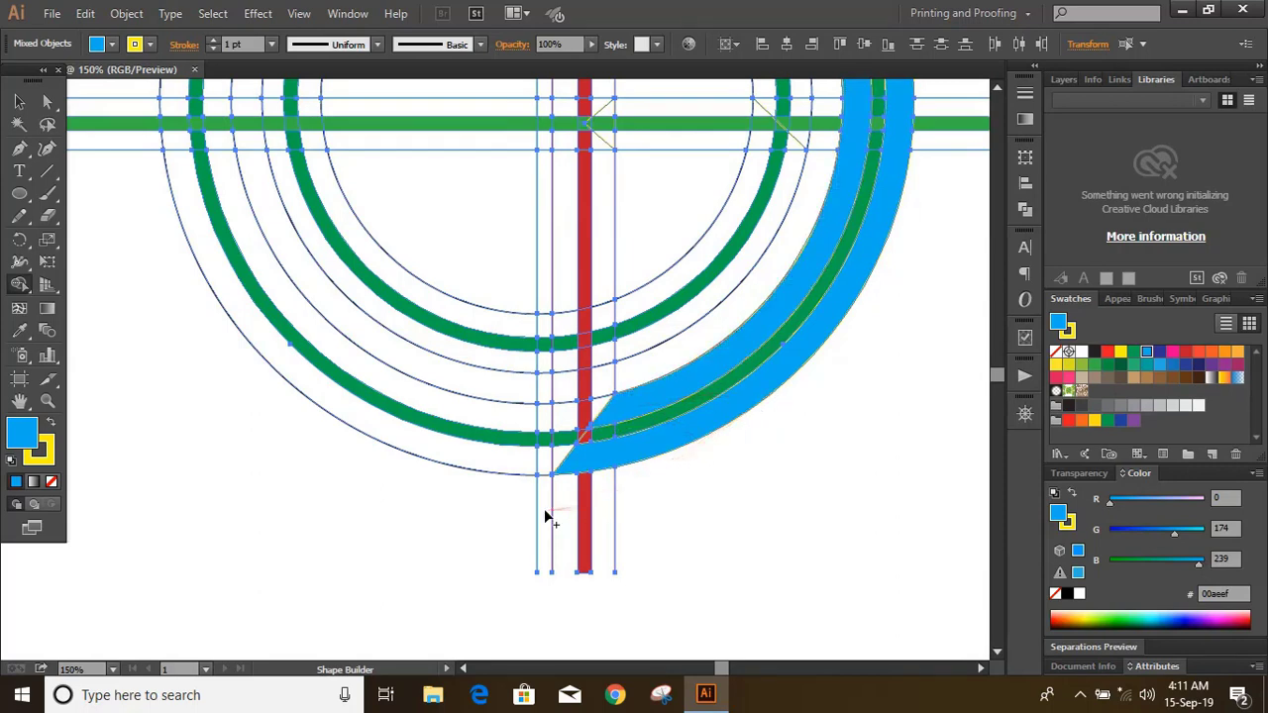
scroll(499, 500, "up", 1)
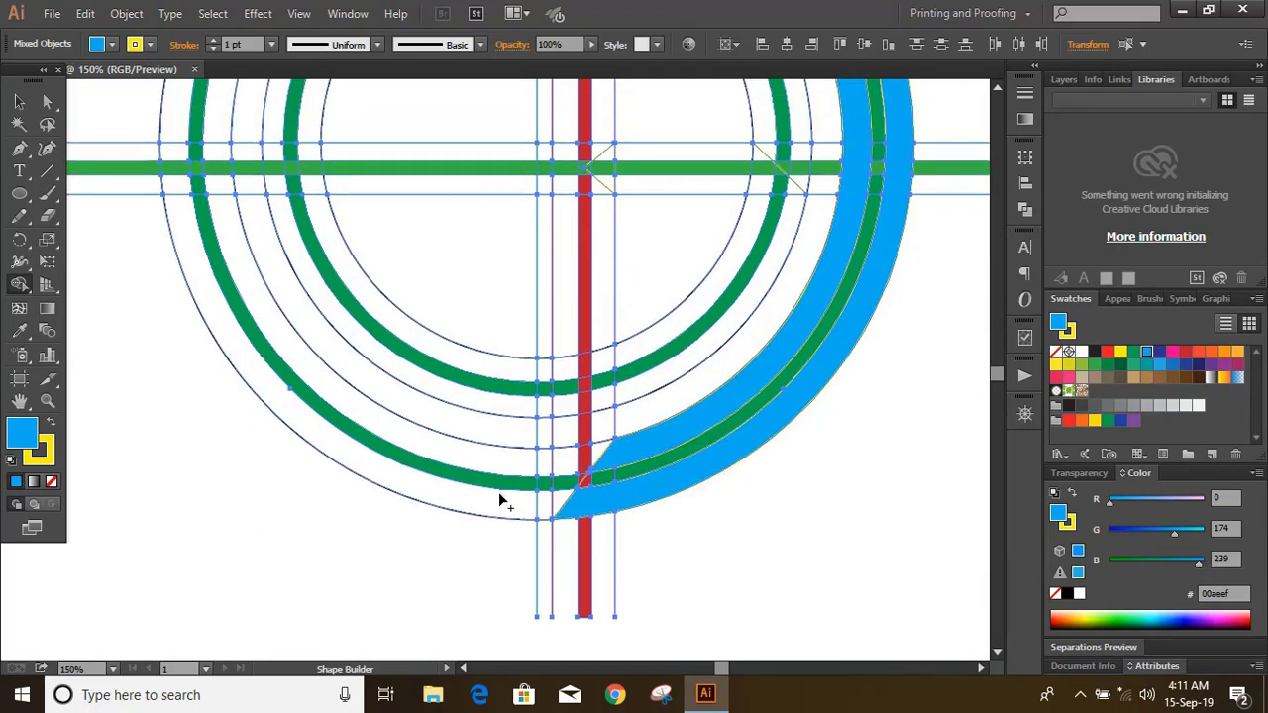
scroll(499, 491, "up", 1)
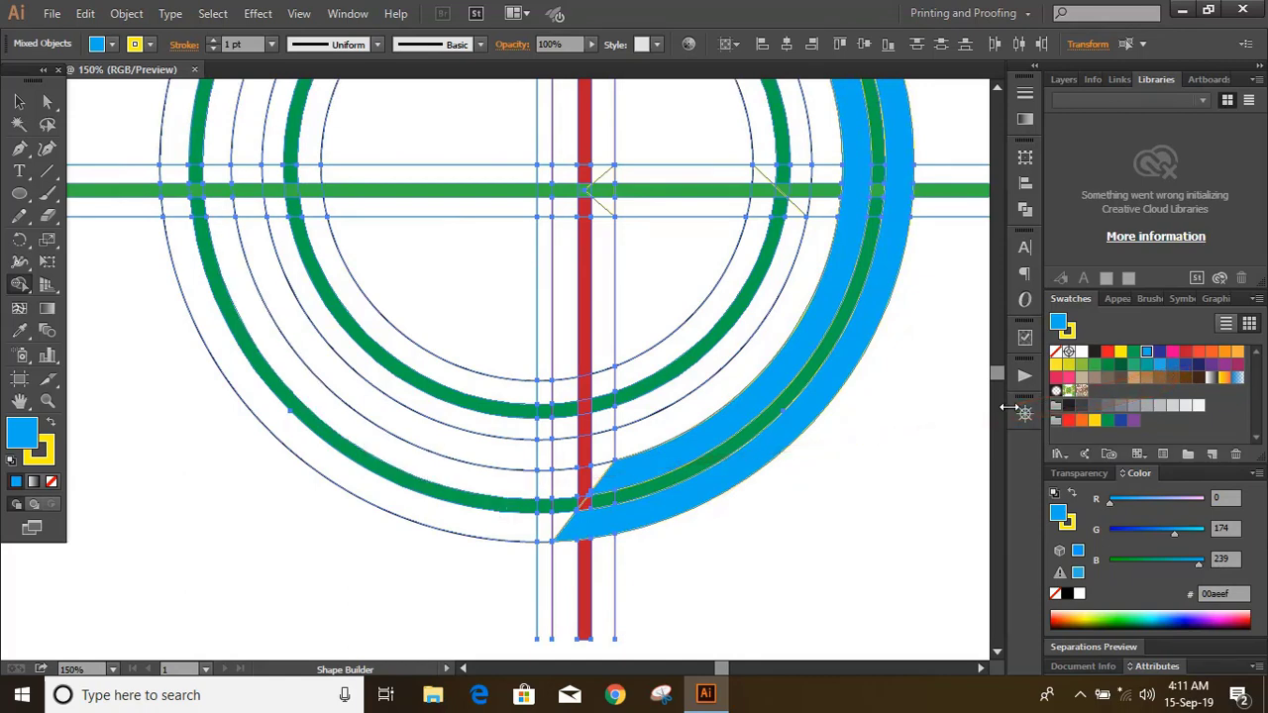
Merge the stem strip pieces beside the red bar into one teal shape
left_click(1148, 367)
scroll(815, 489, "up", 3)
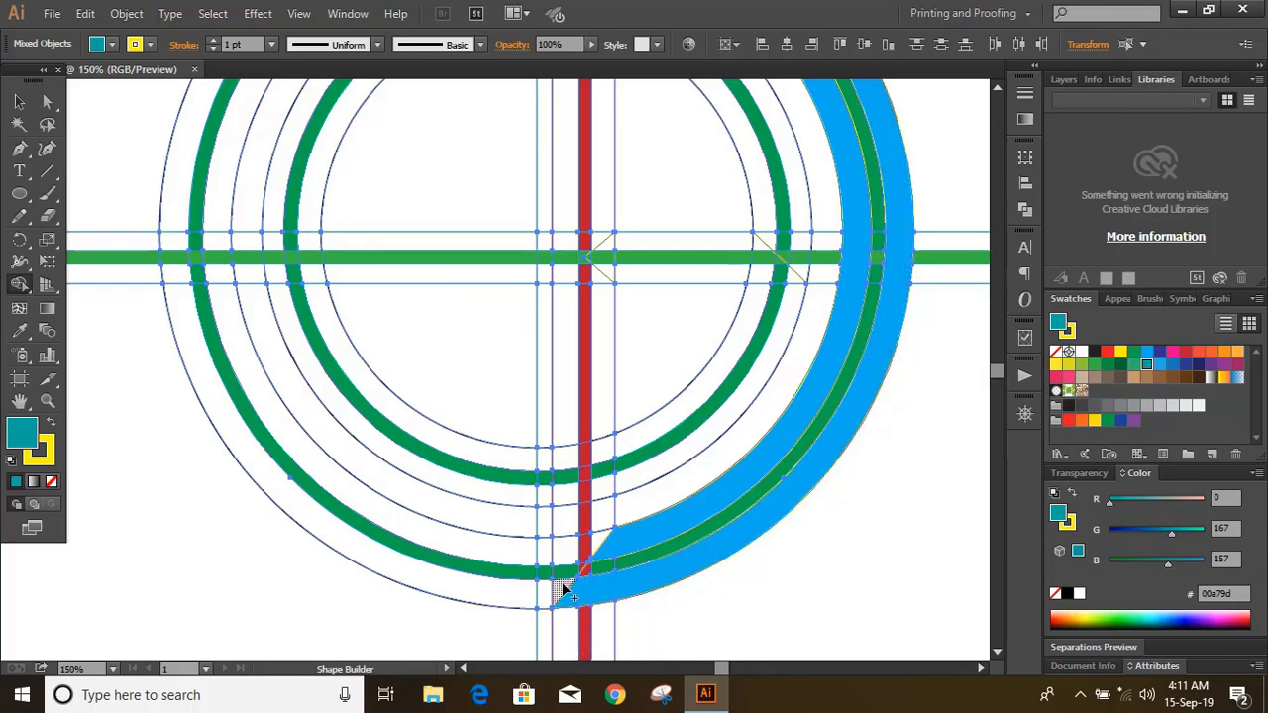
left_click_drag(563, 590, 564, 438)
scroll(644, 451, "up", 3)
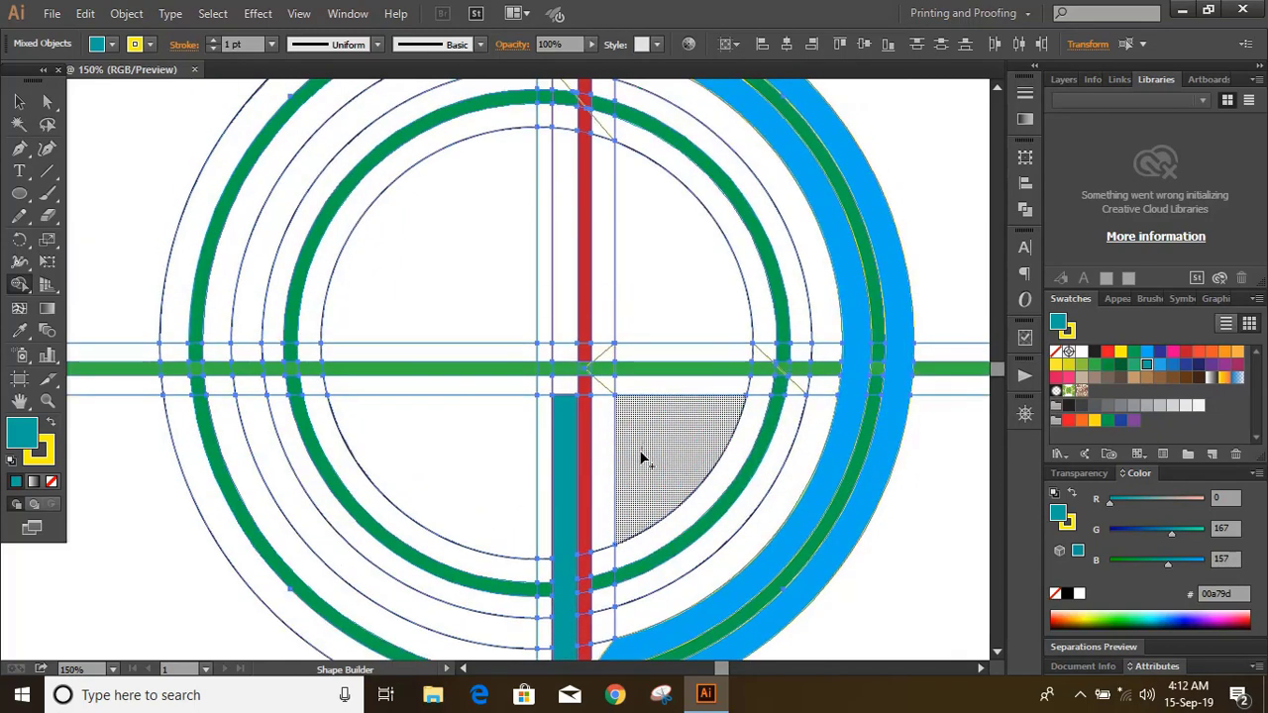
scroll(642, 459, "up", 3)
left_click_drag(565, 565, 561, 287)
scroll(567, 404, "up", 3)
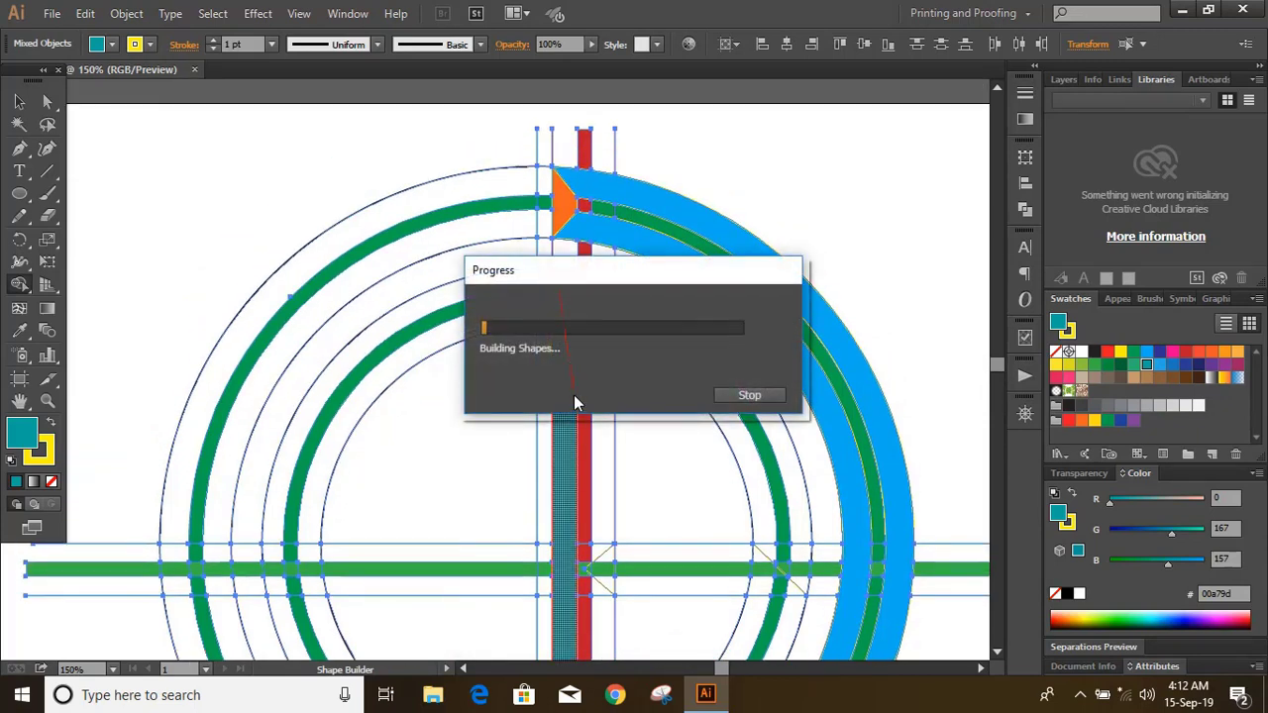
With dark grey #414042, Shape Builder the inner ring arc down to the crossbar
left_click(1081, 407)
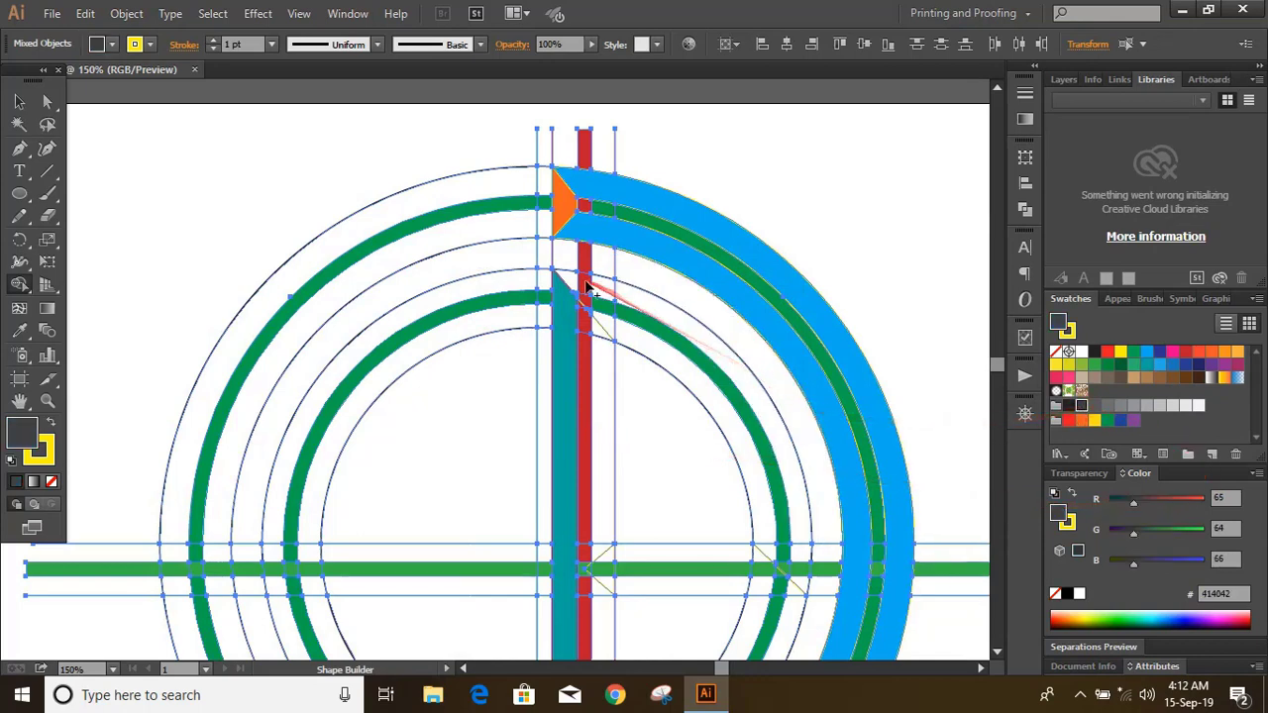
left_click_drag(567, 281, 632, 297)
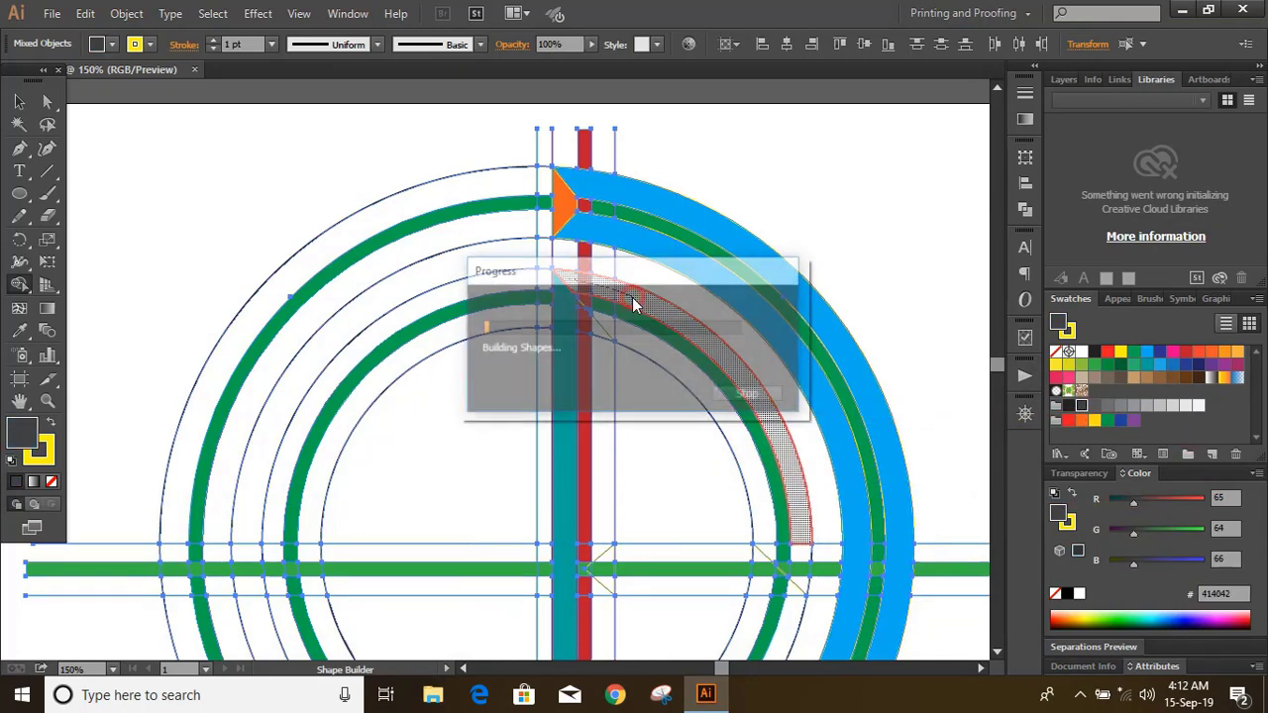
scroll(879, 447, "down", 3)
scroll(877, 436, "down", 2)
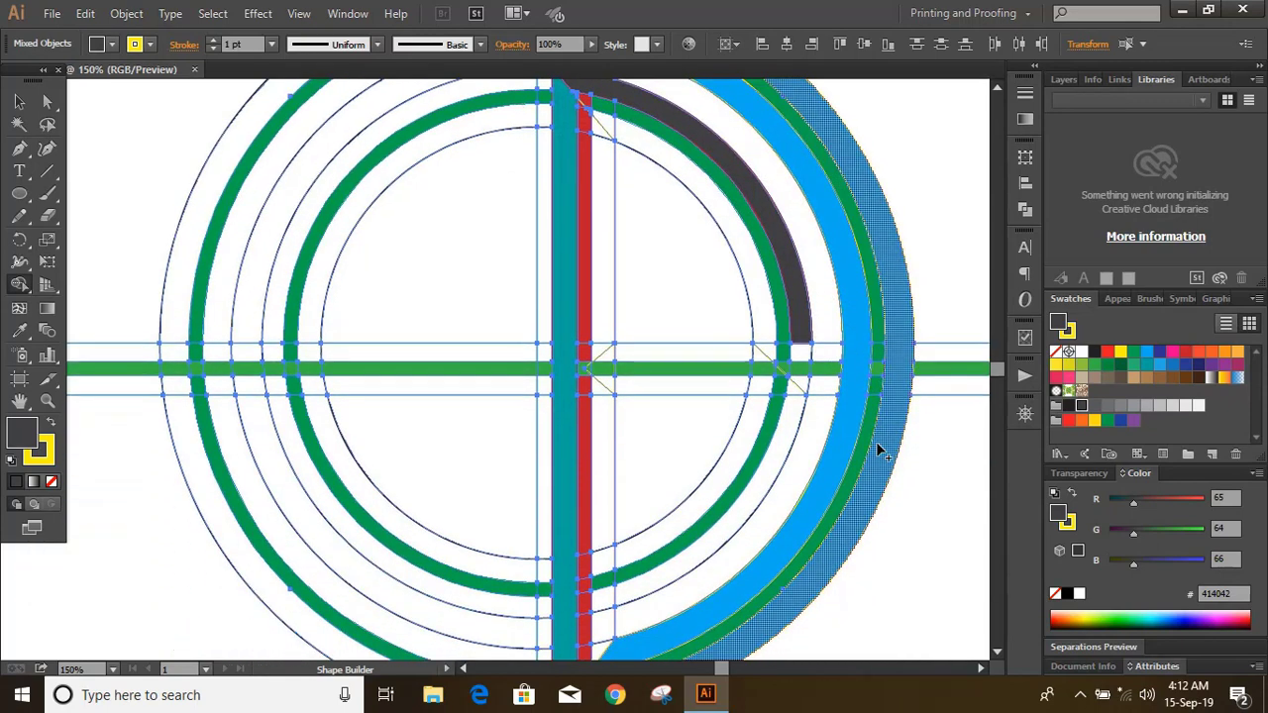
scroll(874, 431, "down", 1)
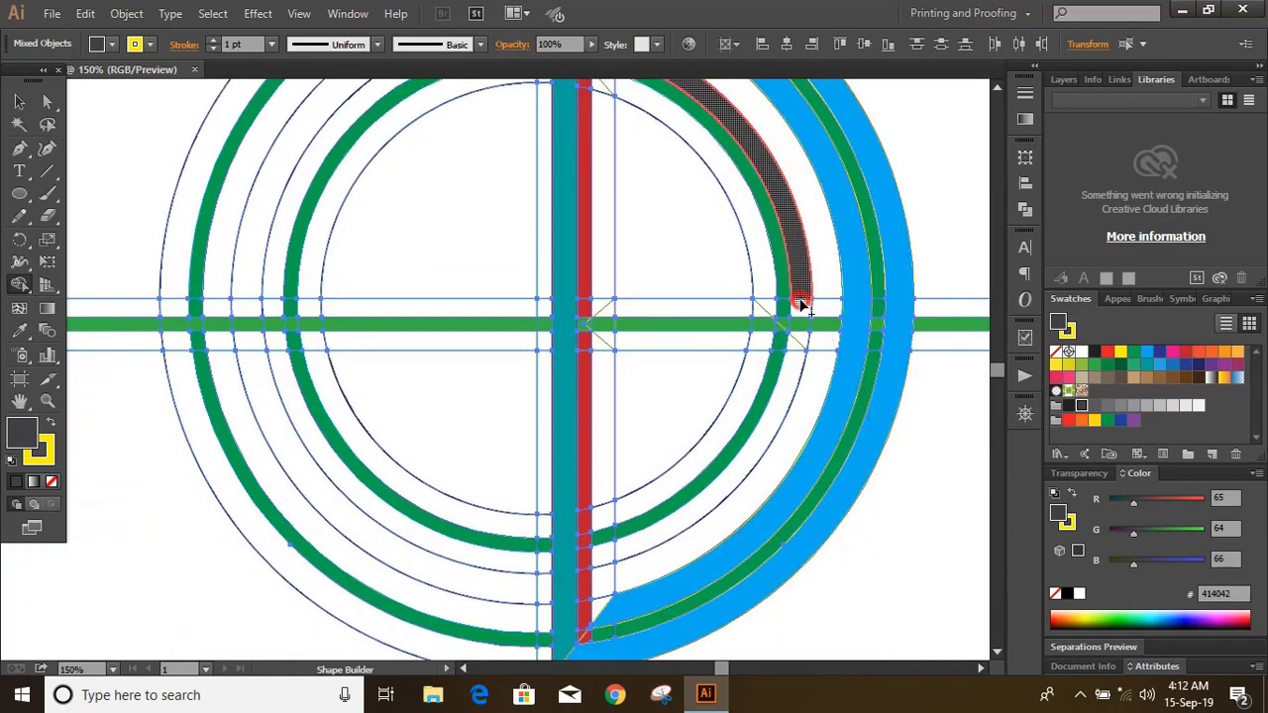
left_click_drag(797, 238, 802, 332)
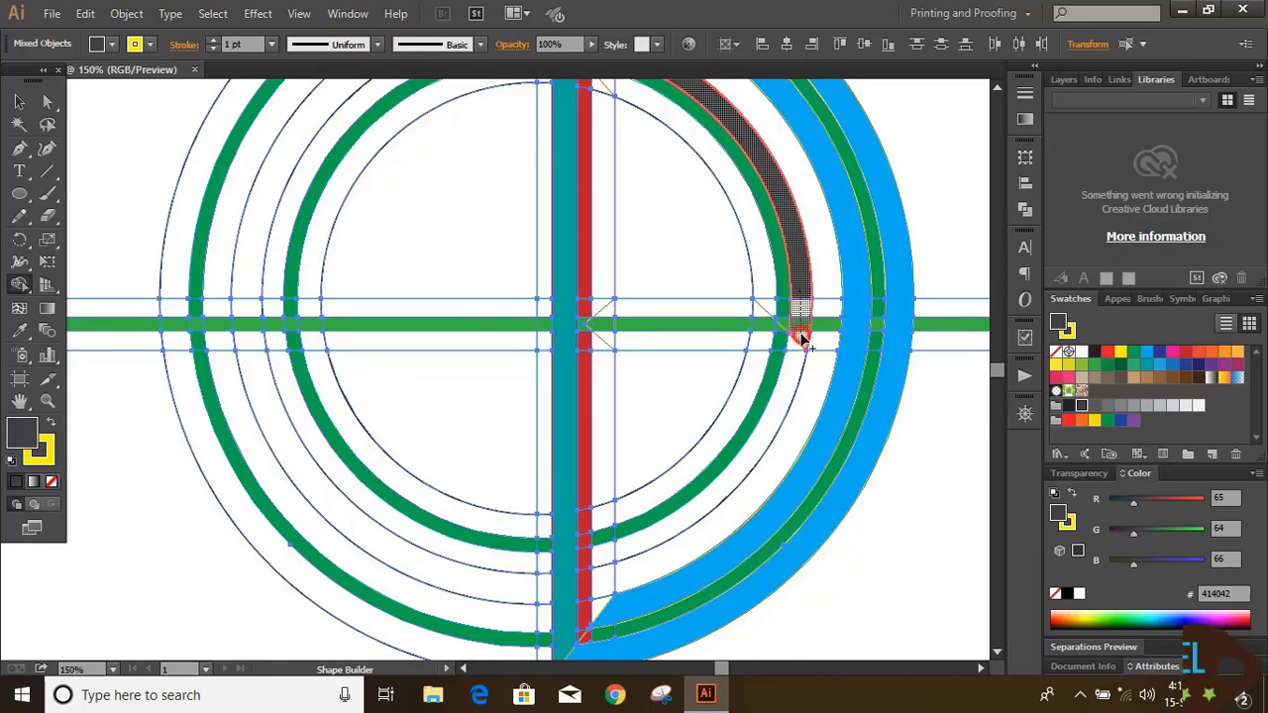
left_click_drag(802, 335, 800, 333)
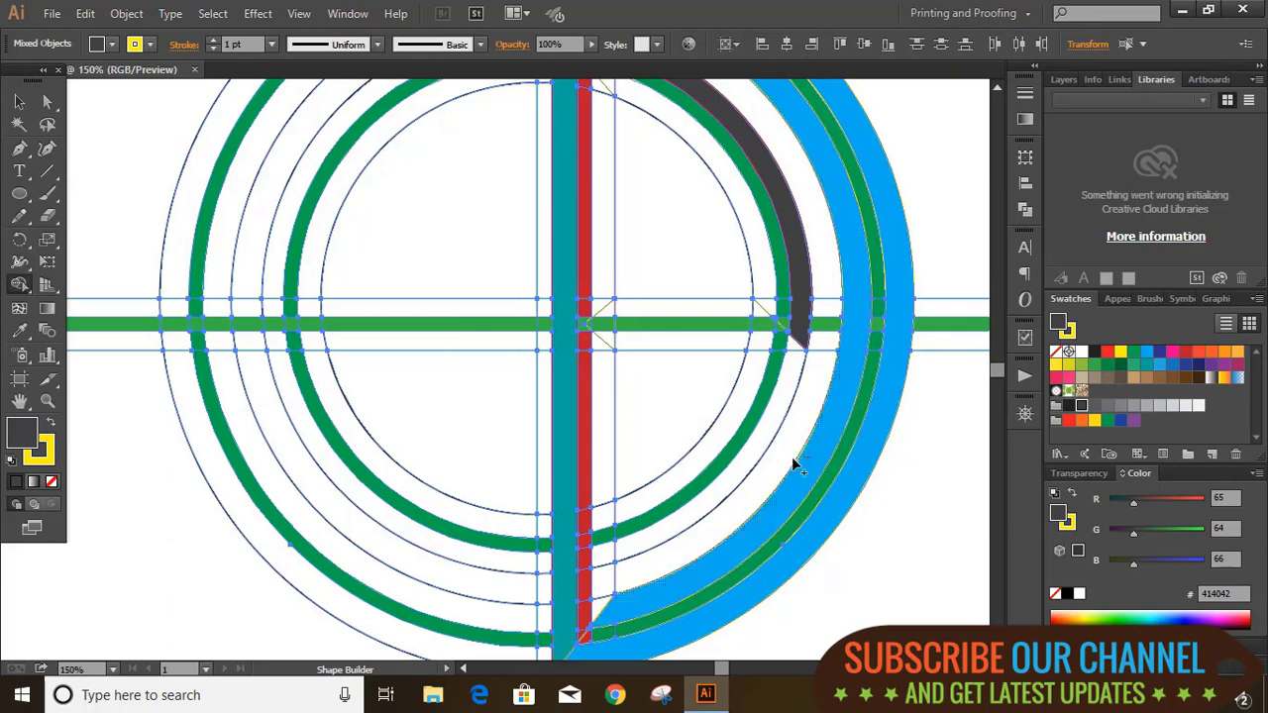
Merge the remaining arc regions and the crossbar band into the dark grey shape
scroll(808, 451, "up", 1)
scroll(810, 426, "up", 1)
scroll(808, 416, "up", 1)
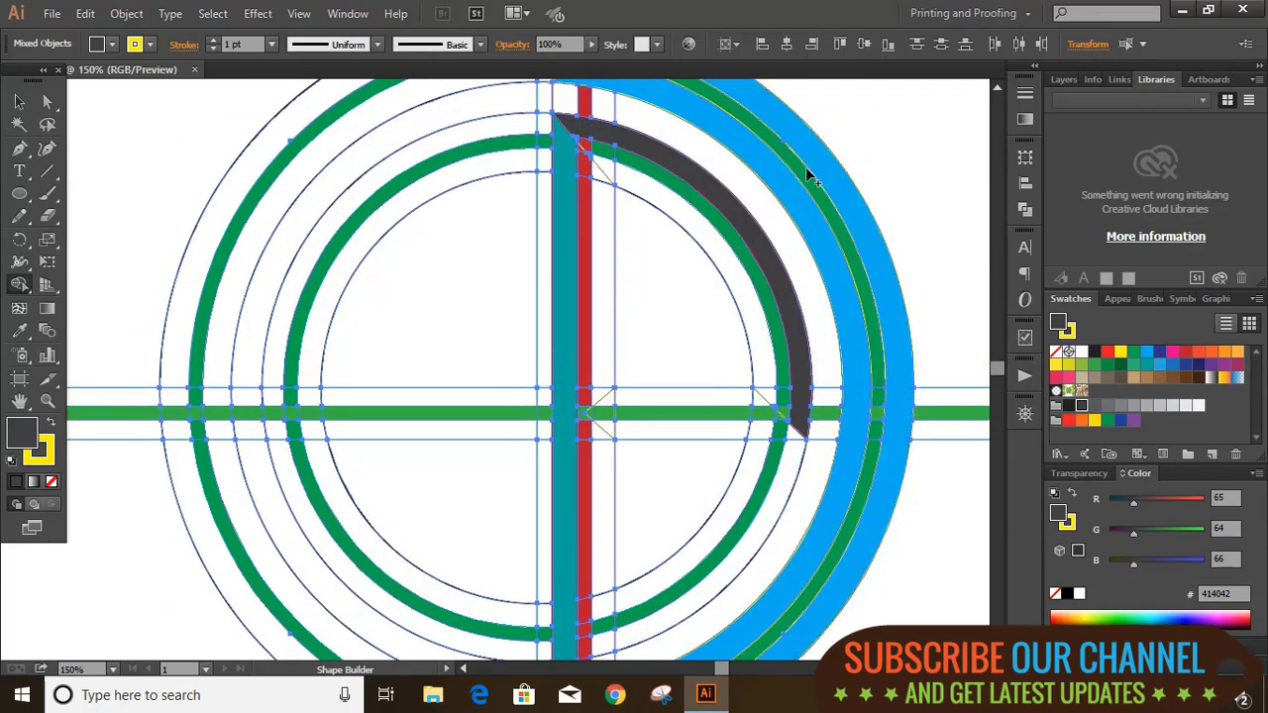
left_click_drag(808, 174, 606, 170)
left_click(634, 184)
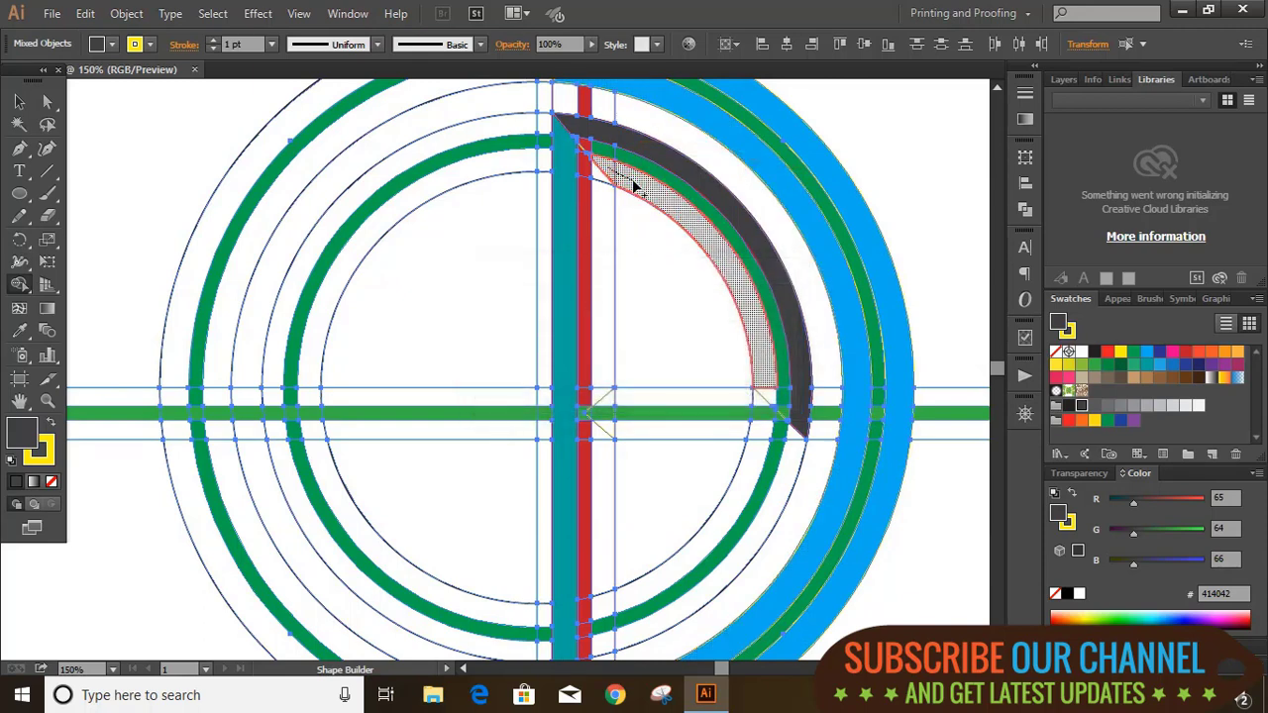
scroll(683, 206, "down", 2)
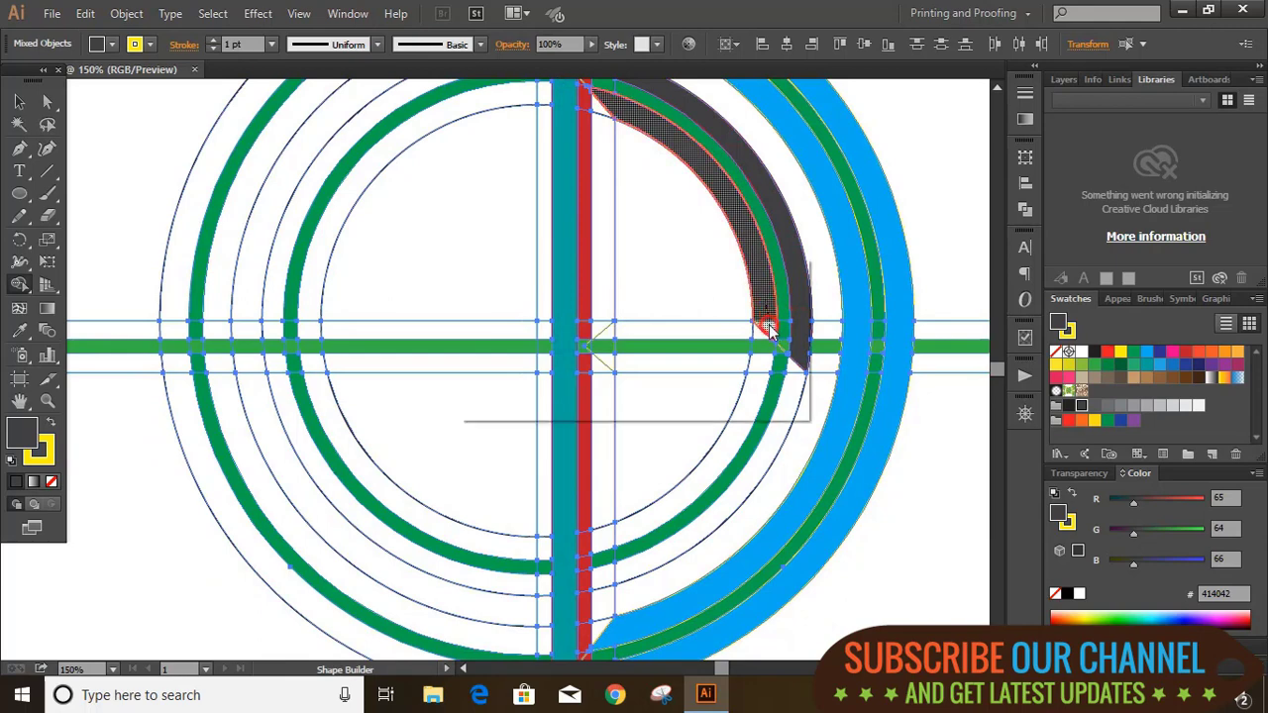
left_click(769, 327)
scroll(832, 356, "down", 1)
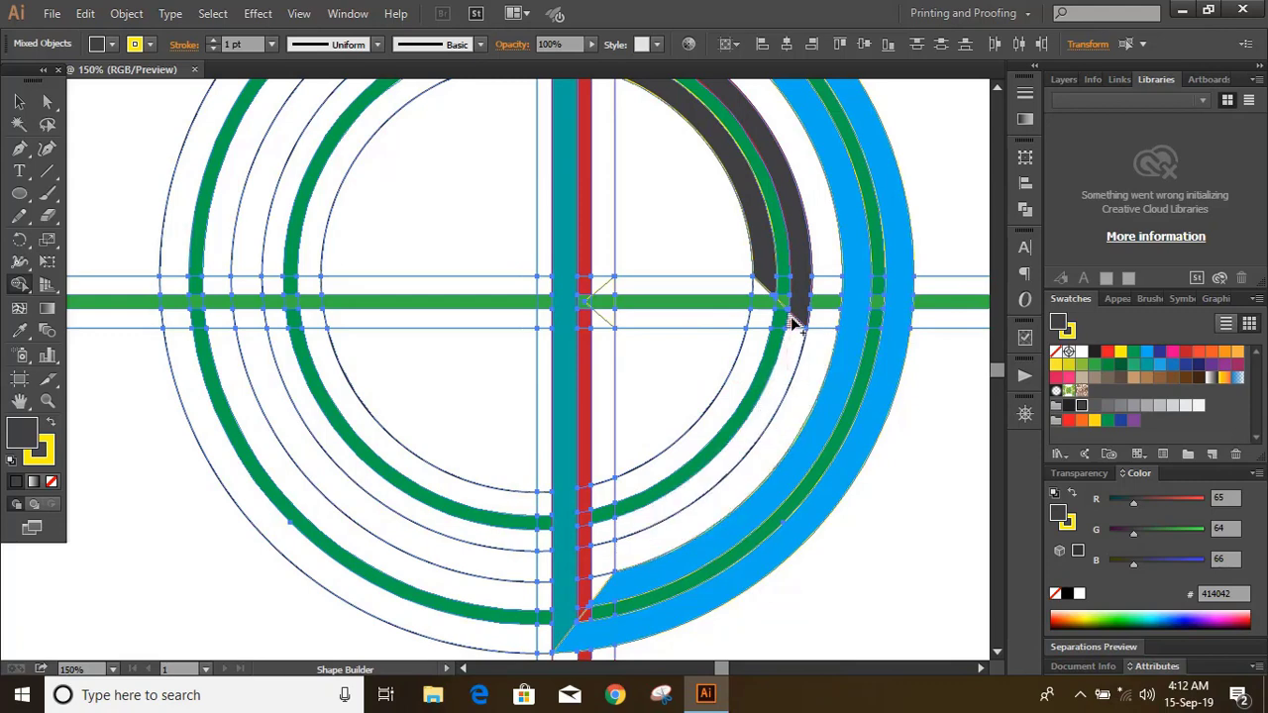
mouse_move(791, 316)
left_mouse_down()
mouse_move(612, 316)
mouse_move(759, 293)
left_mouse_up()
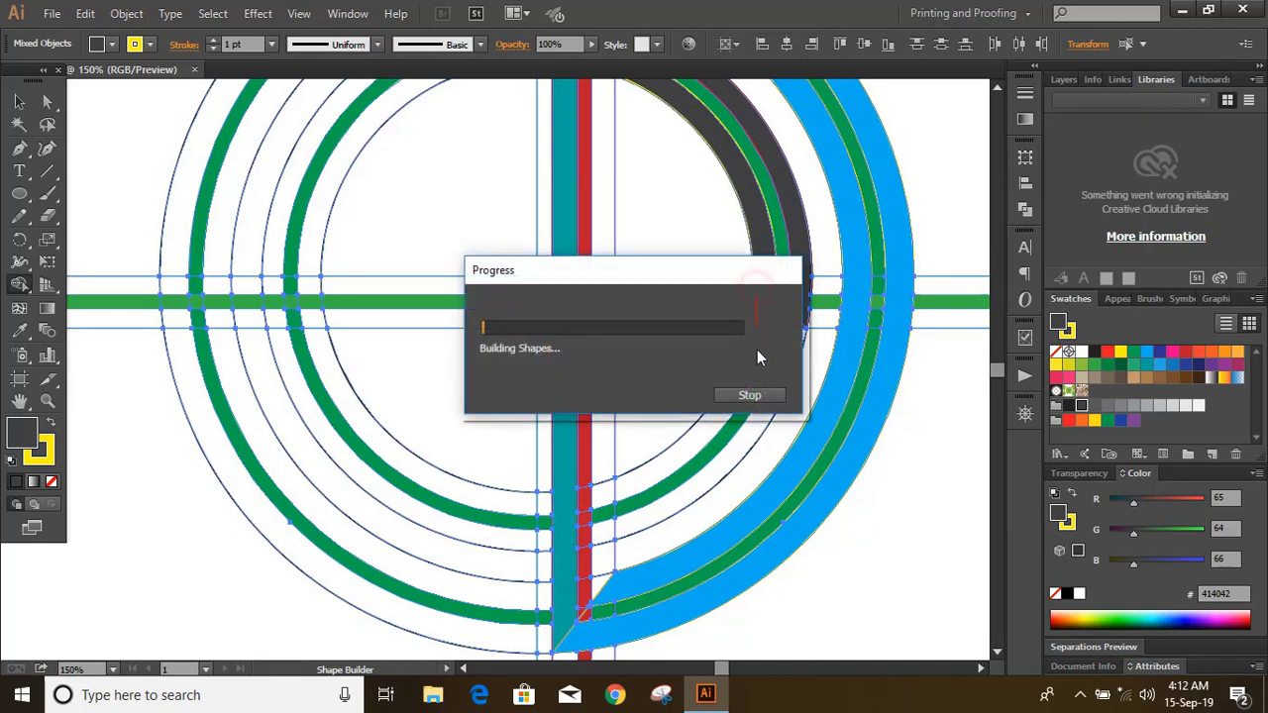
scroll(693, 481, "down", 1)
scroll(686, 484, "down", 1)
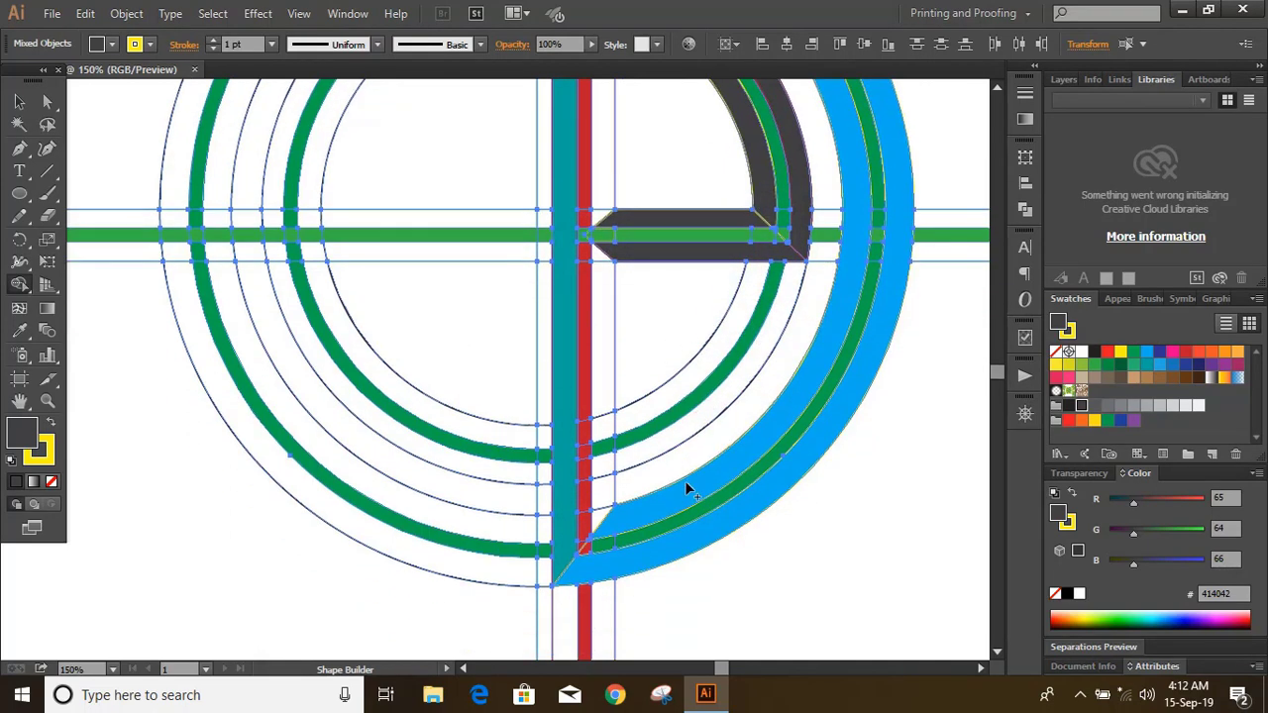
scroll(685, 481, "down", 1)
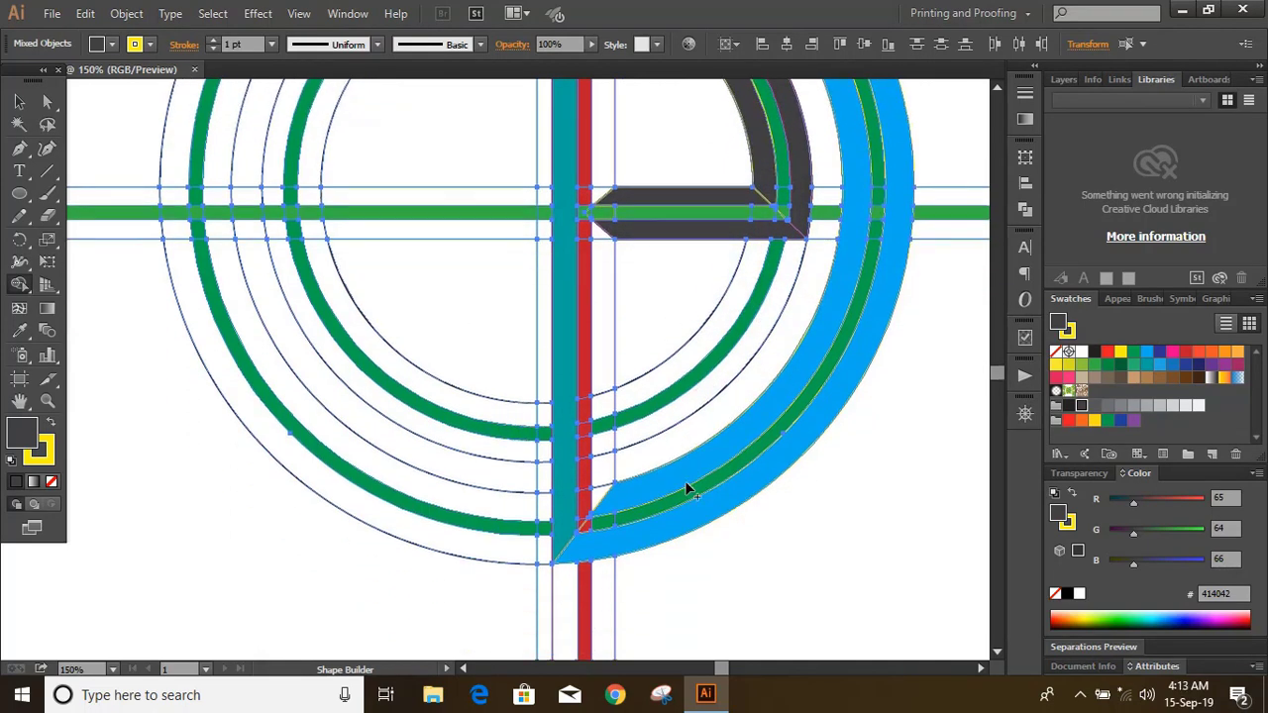
With brown #726658, Shape Builder the narrow strips above and below the crossbar beside the stem
left_click(1108, 381)
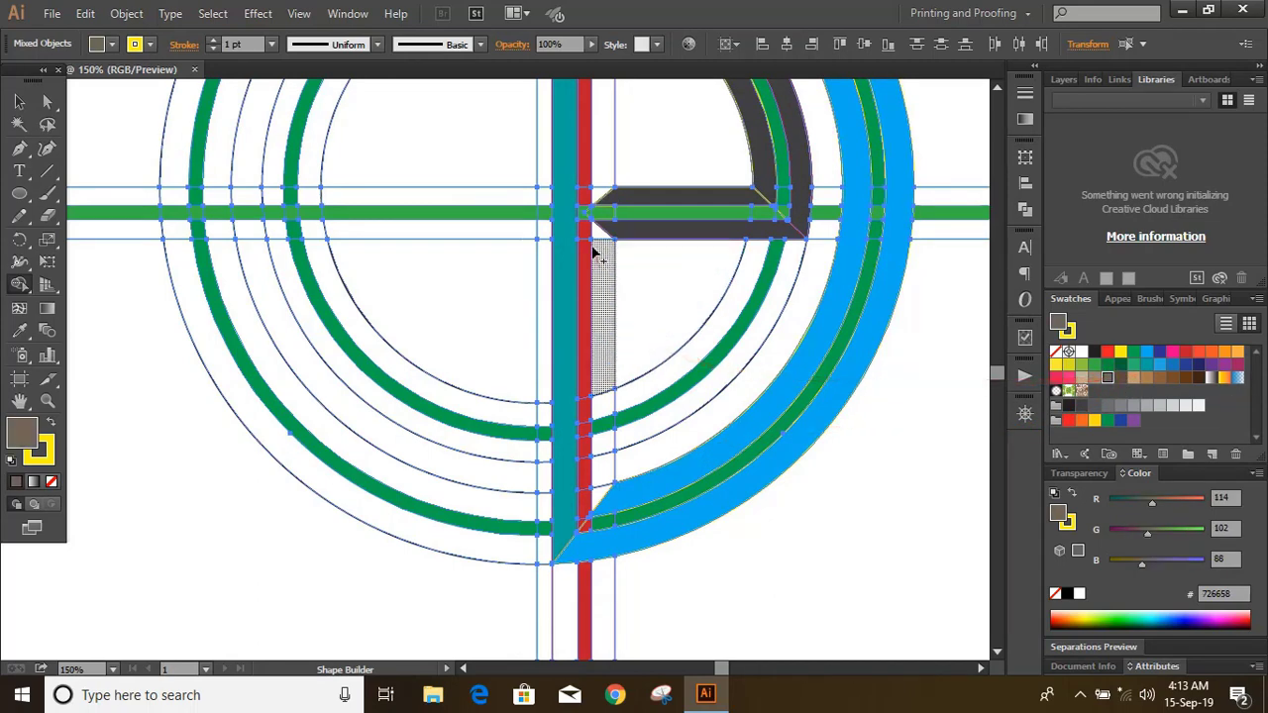
left_click_drag(598, 242, 598, 365)
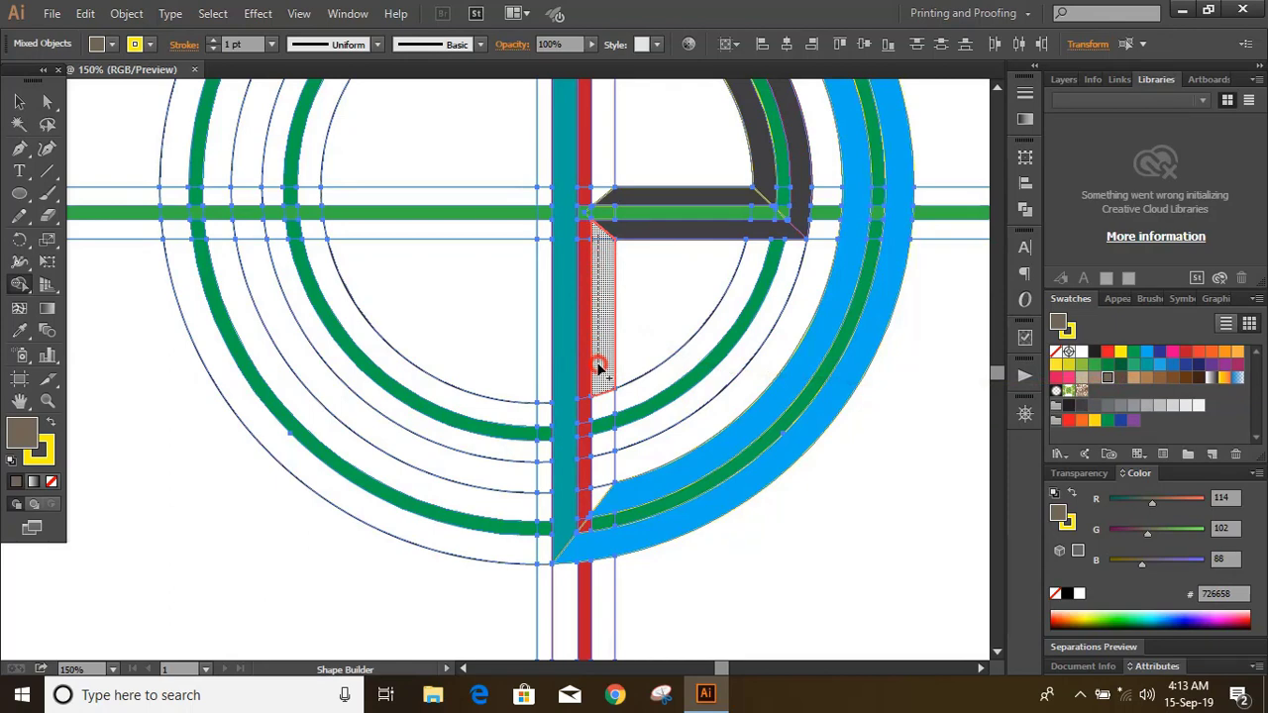
left_click_drag(598, 370, 598, 406)
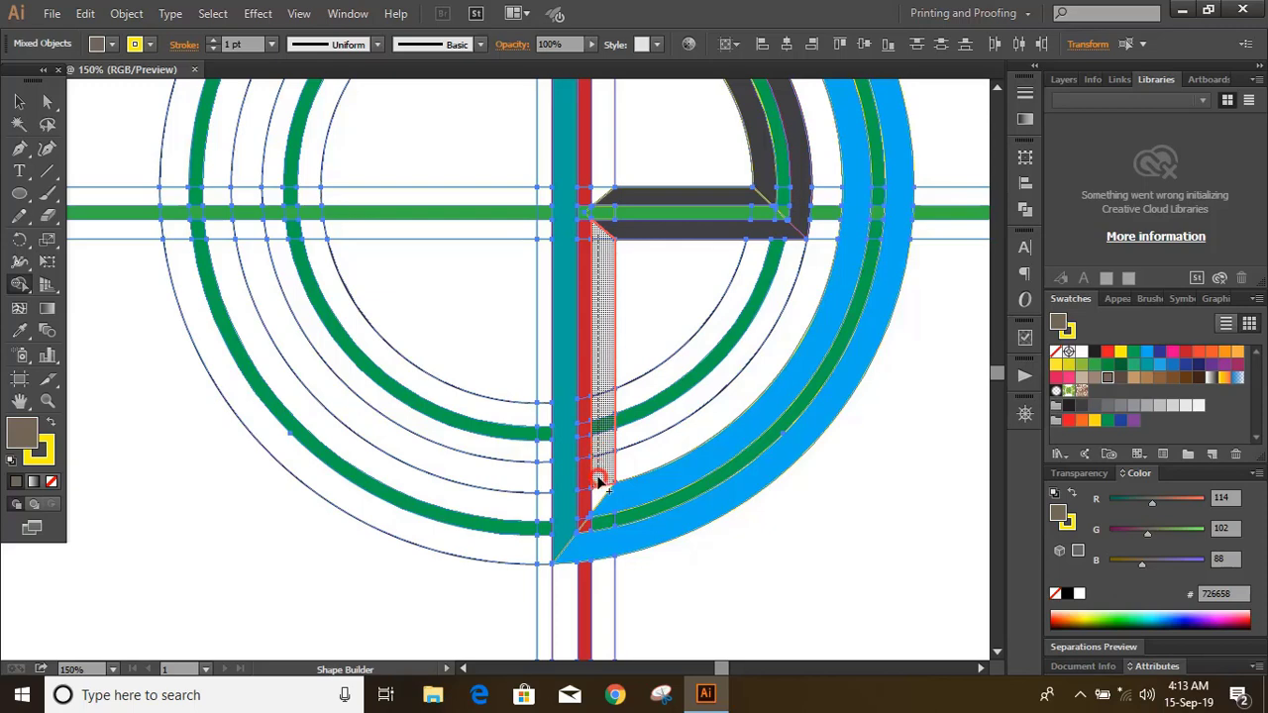
left_click_drag(598, 495, 601, 497)
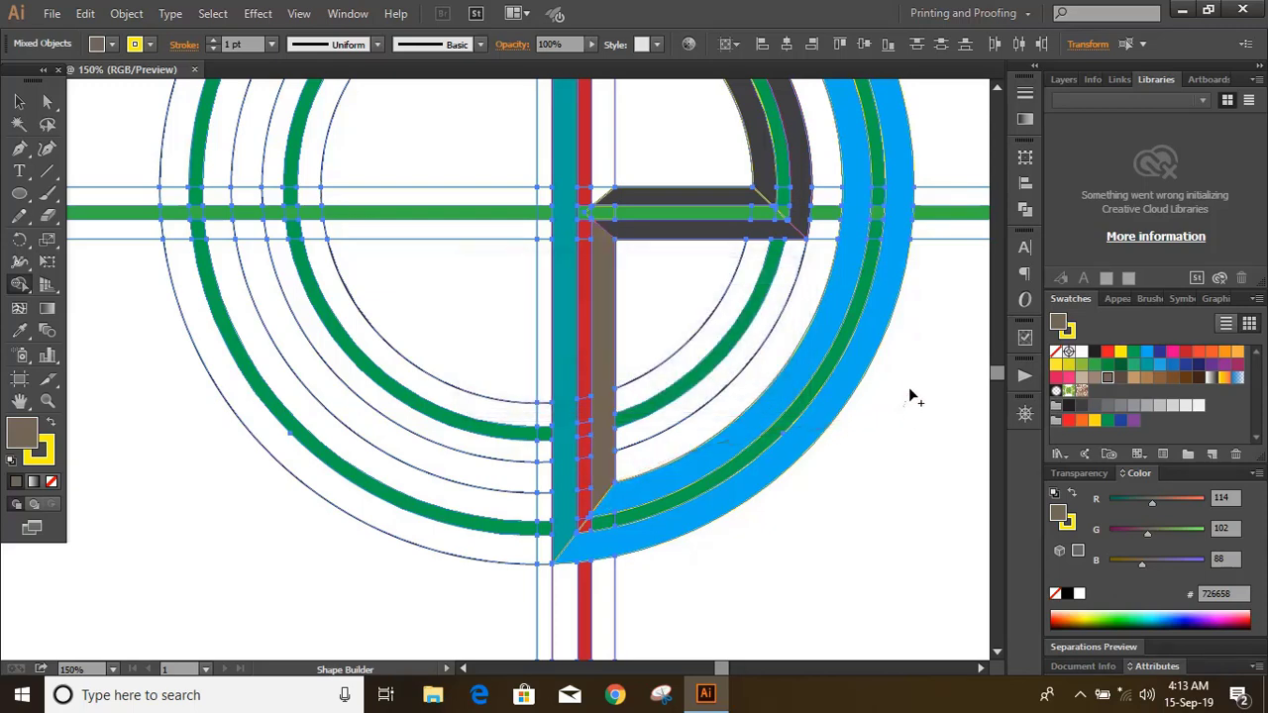
scroll(912, 394, "up", 3)
scroll(911, 372, "up", 2)
mouse_move(683, 326)
left_mouse_down()
mouse_move(610, 230)
mouse_move(602, 238)
left_mouse_up()
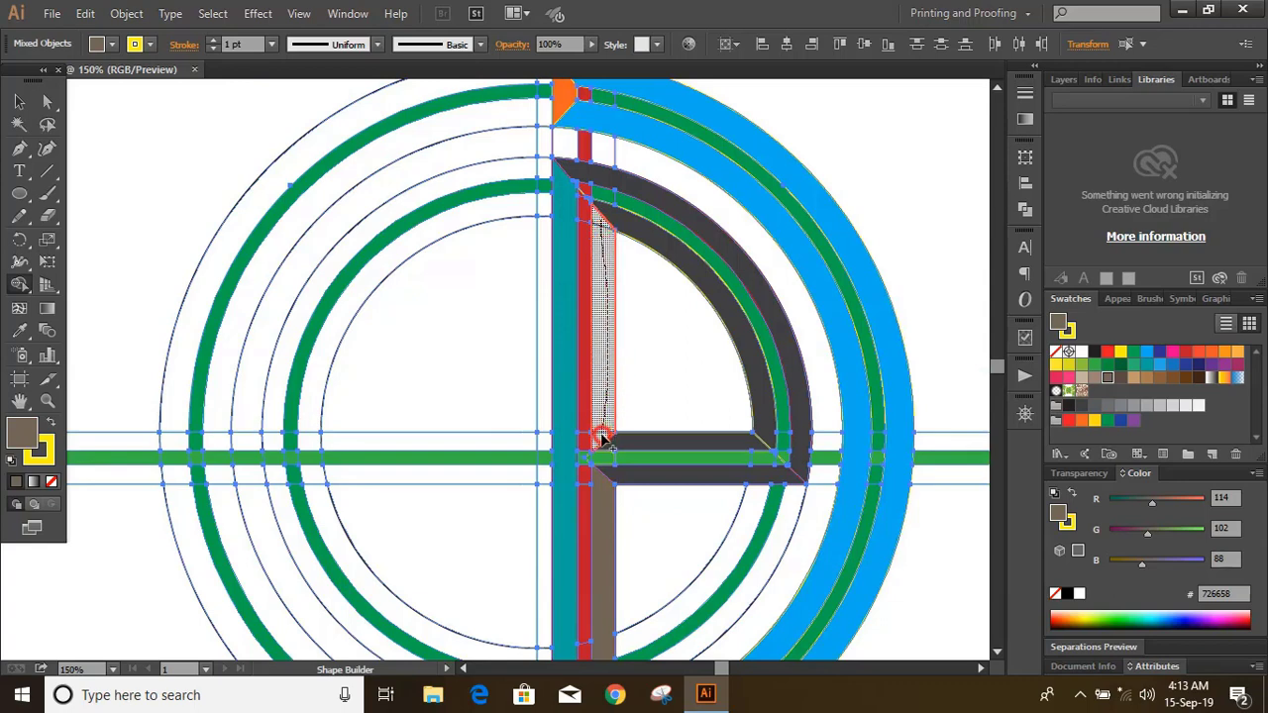
left_click_drag(603, 438, 602, 439)
left_click_drag(809, 350, 935, 383)
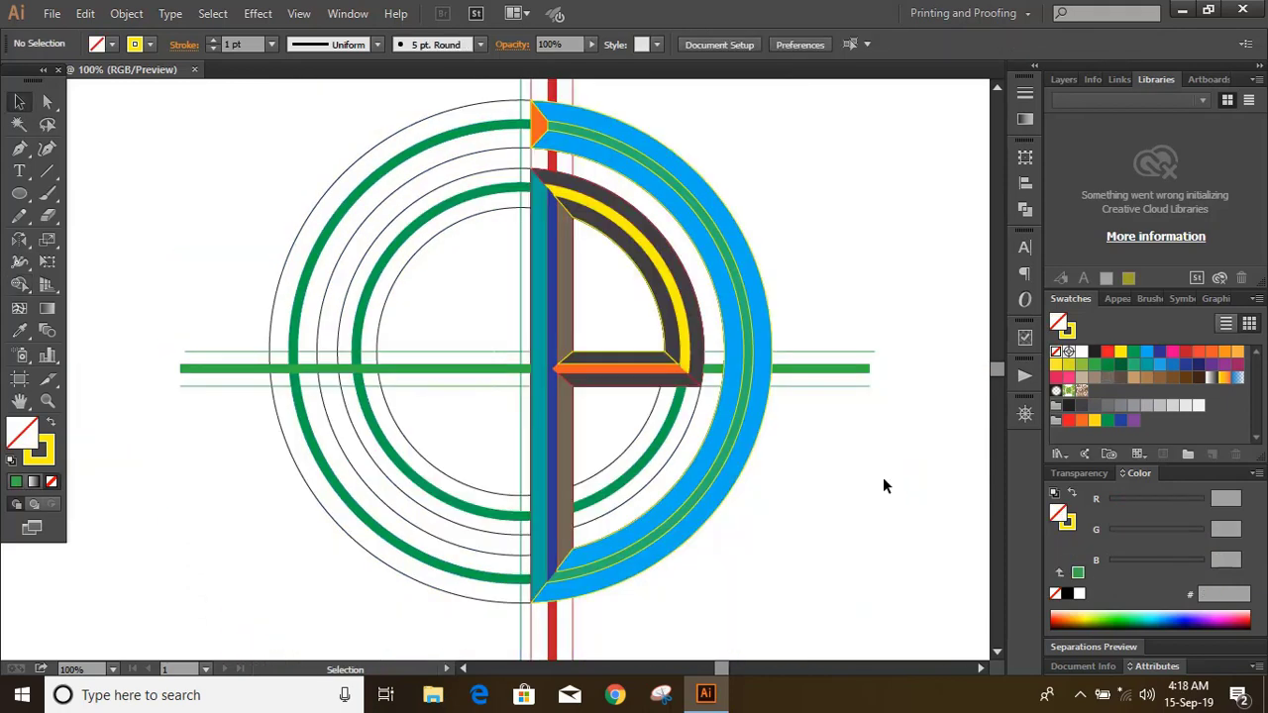
Delete the inner green ring group, thick green outer ring, inner circles and green bar
left_click(406, 246)
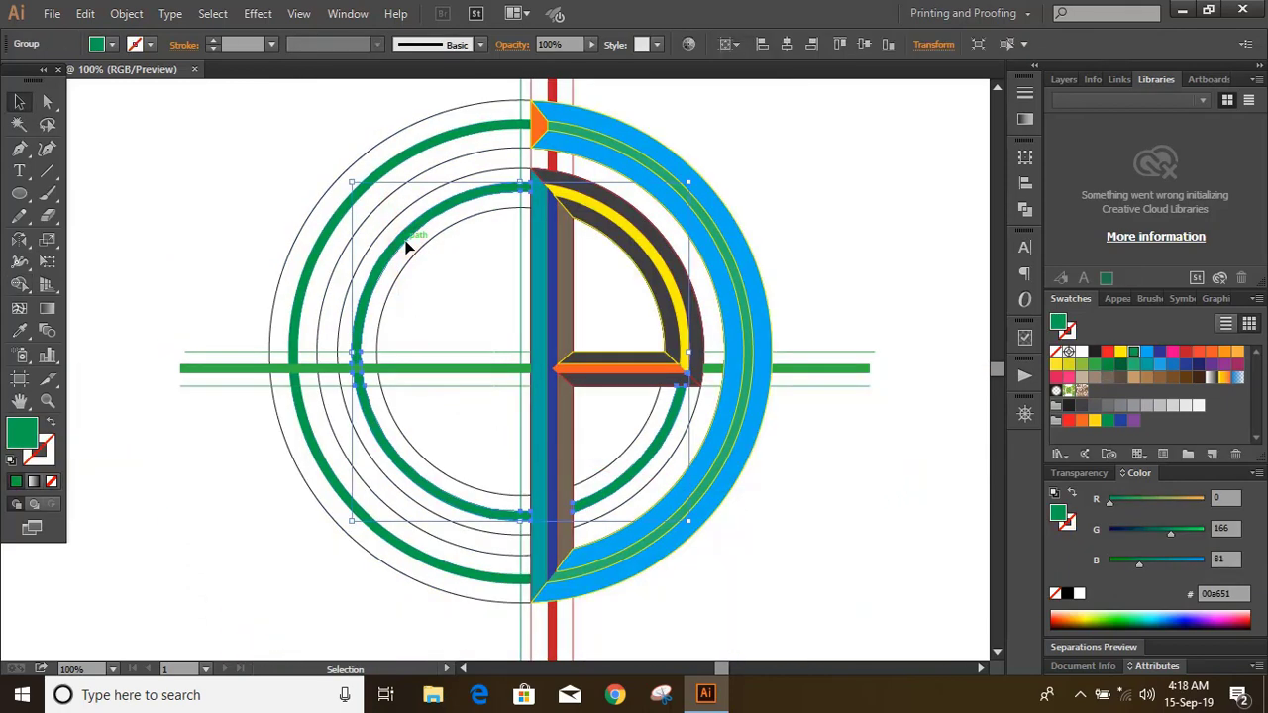
key("Delete")
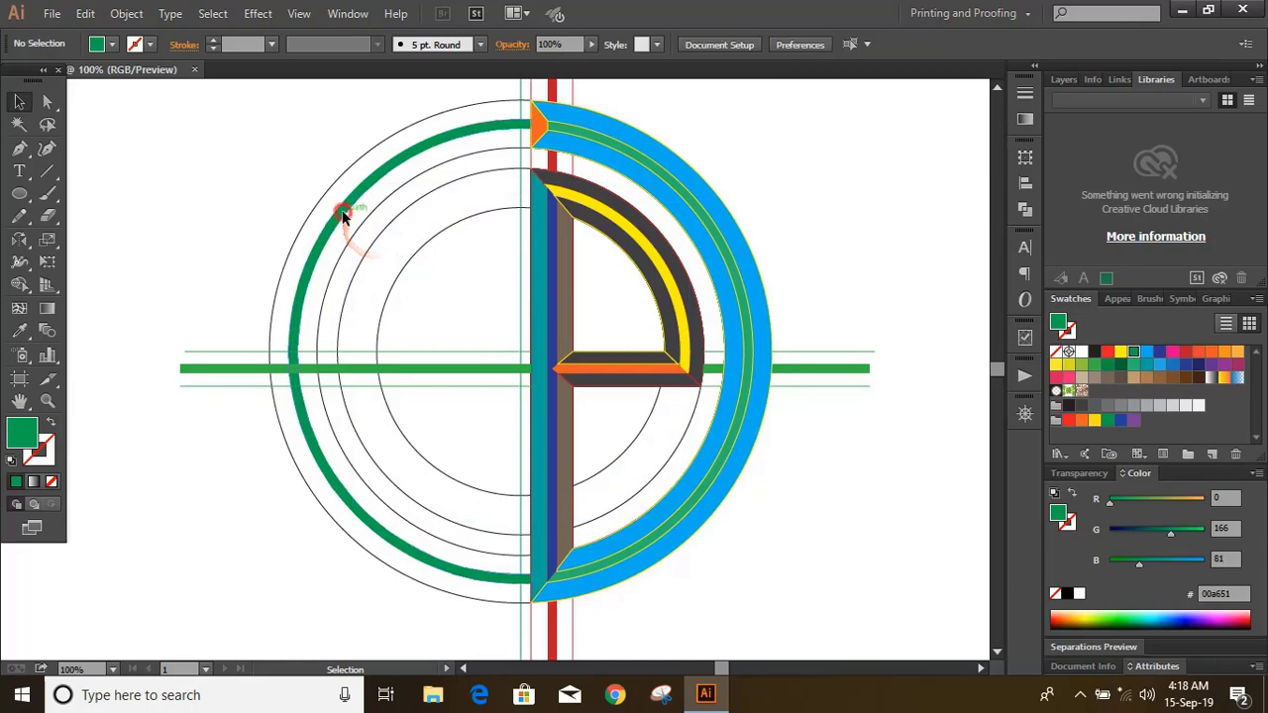
left_click(343, 212)
key("Delete")
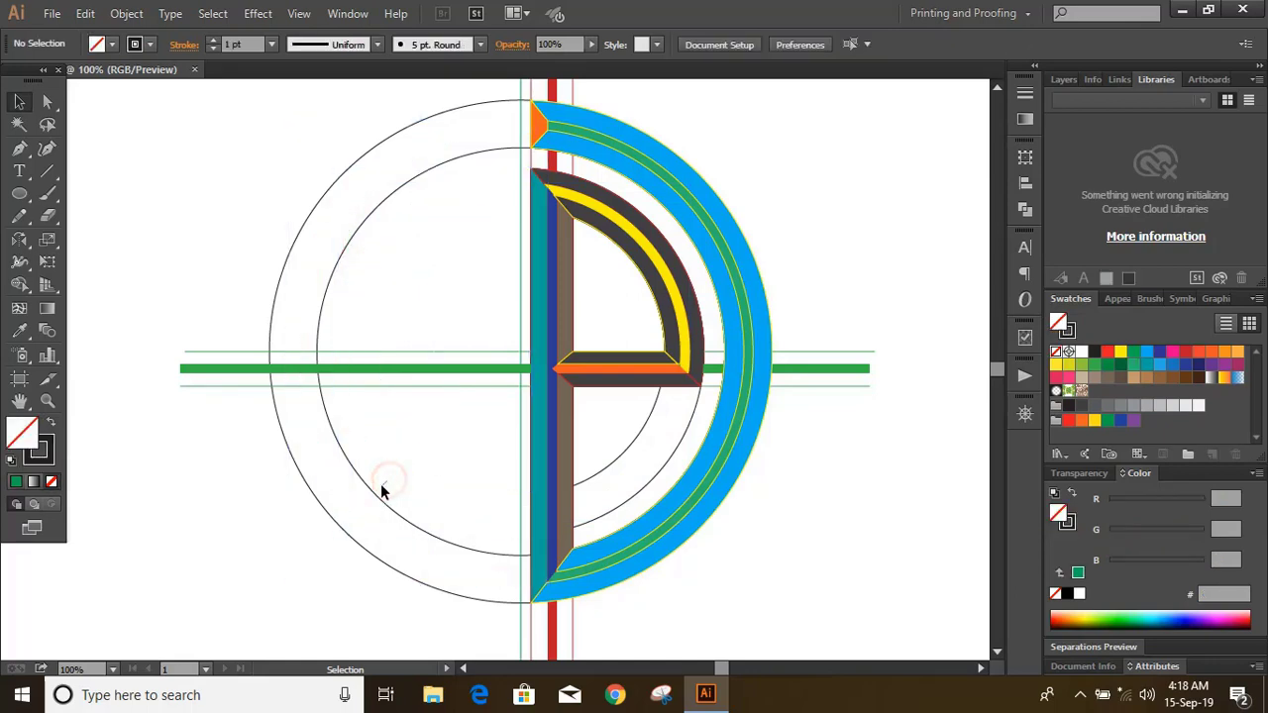
left_click(369, 495)
key("Delete")
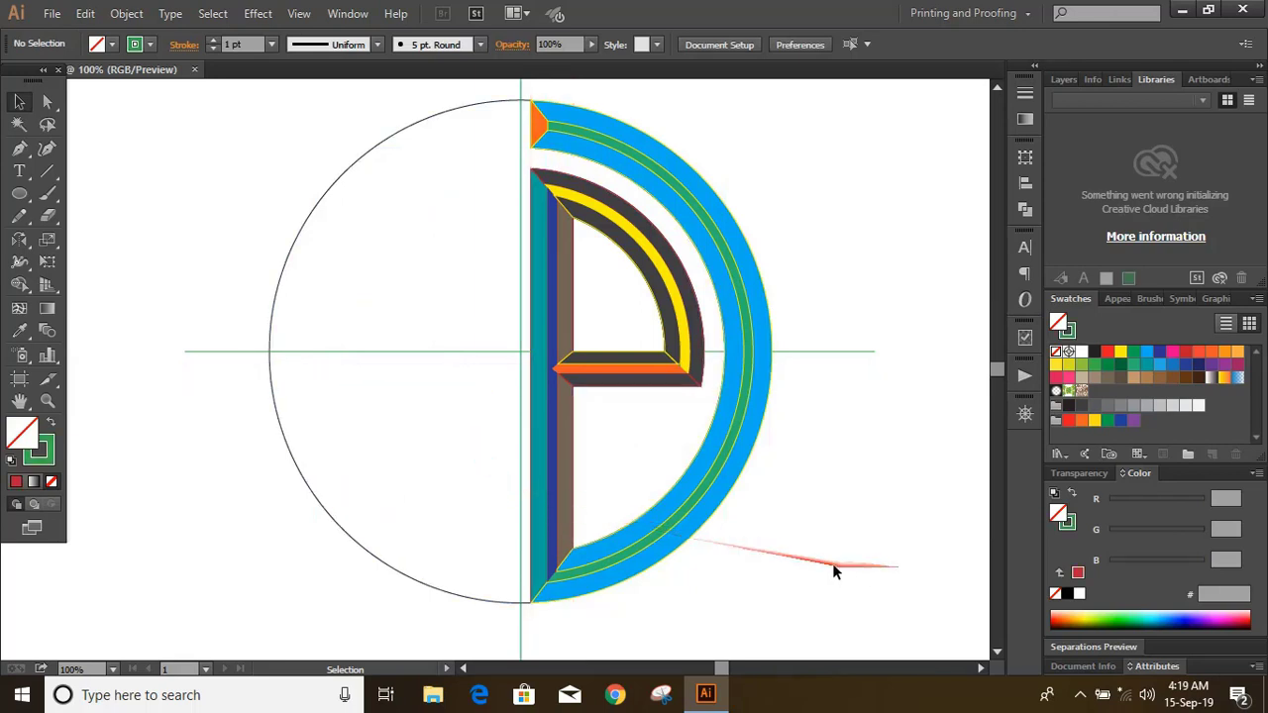
left_click_drag(567, 349, 540, 107)
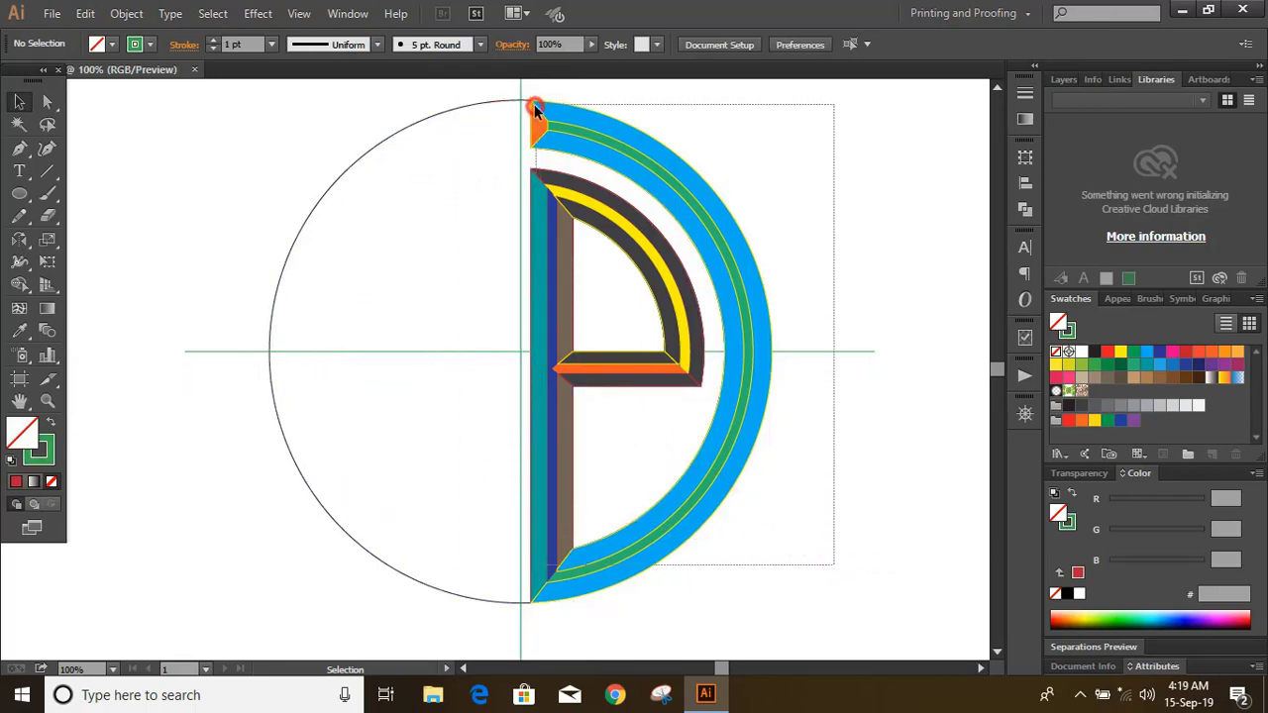
left_click_drag(535, 107, 528, 114)
Select the coloured P artwork, leaving out the outer circle and both guide lines
left_click_drag(639, 222, 634, 248)
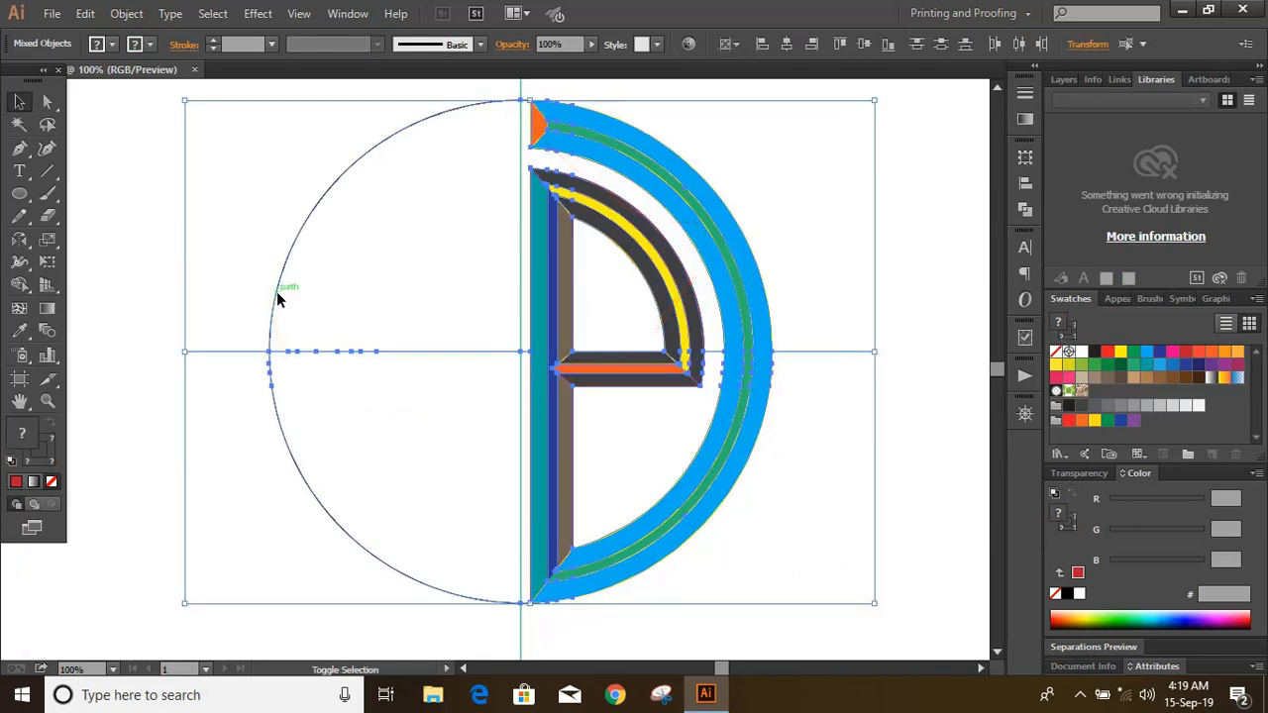
left_click(399, 349, "shift")
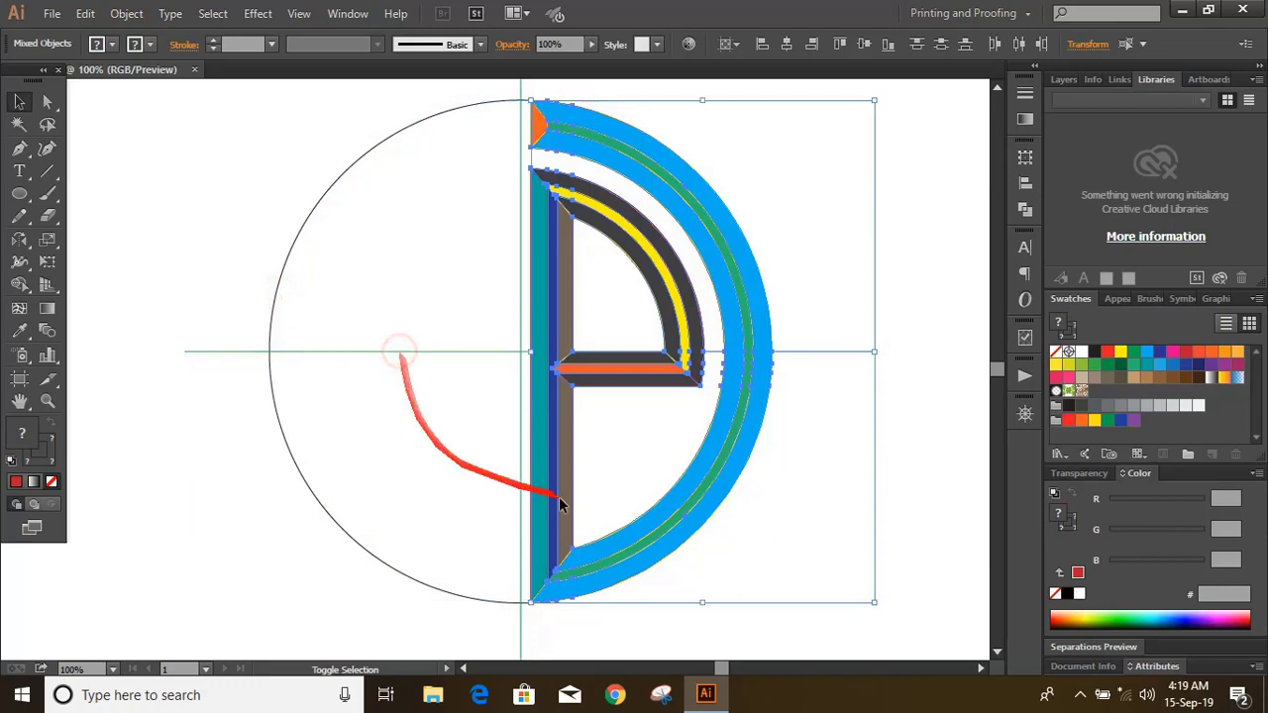
left_click(826, 351, "shift")
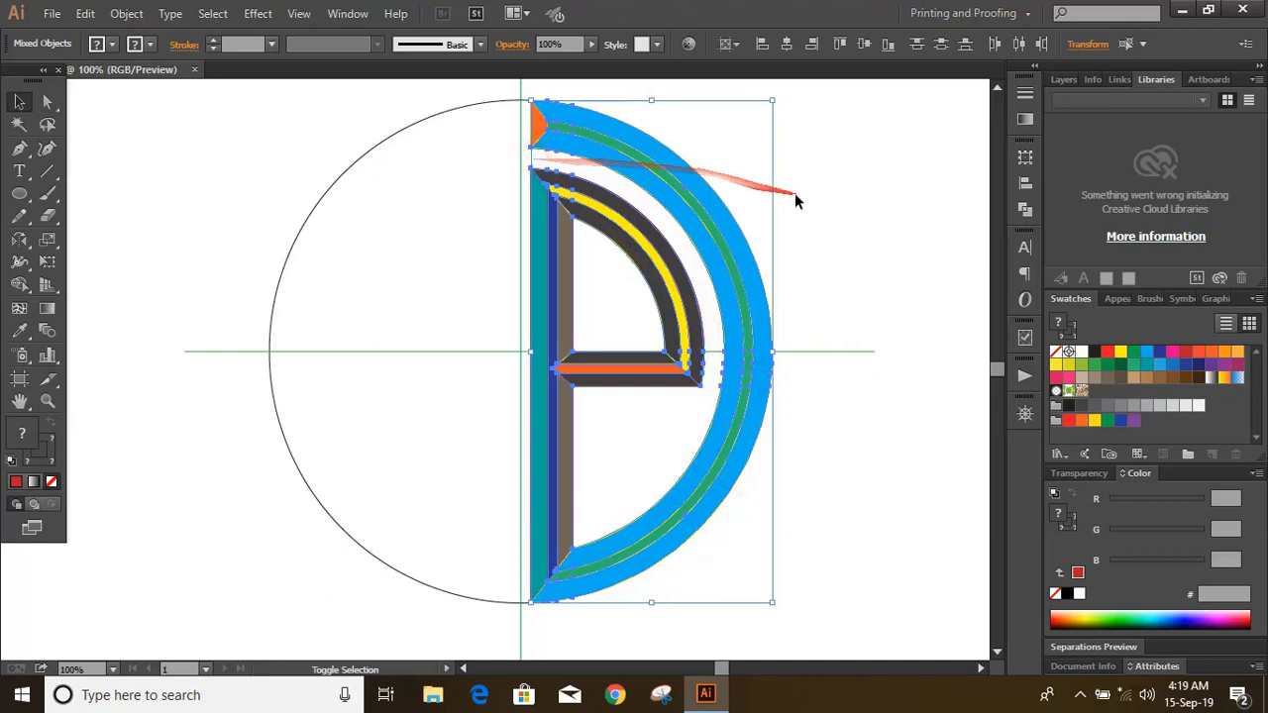
Reflect a copy of the P vertically across the centre line, then flip it horizontally
left_click(19, 239)
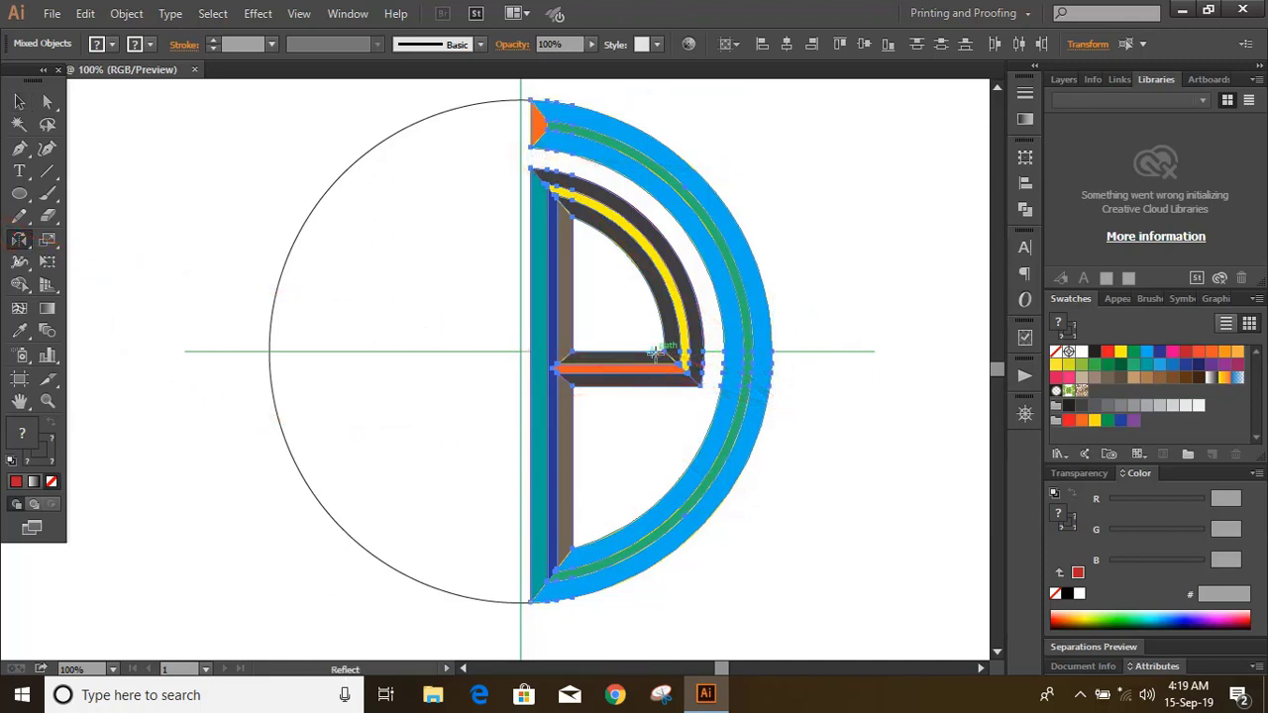
left_click(521, 342, "alt")
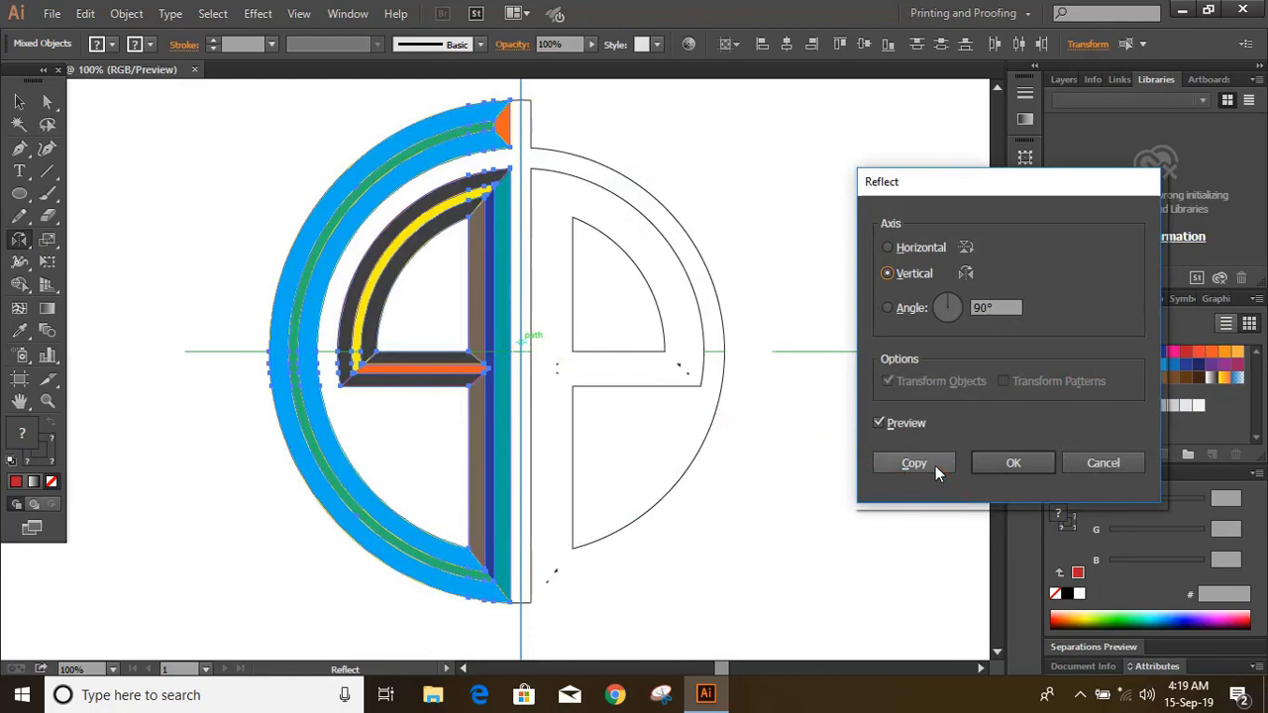
left_click(935, 466)
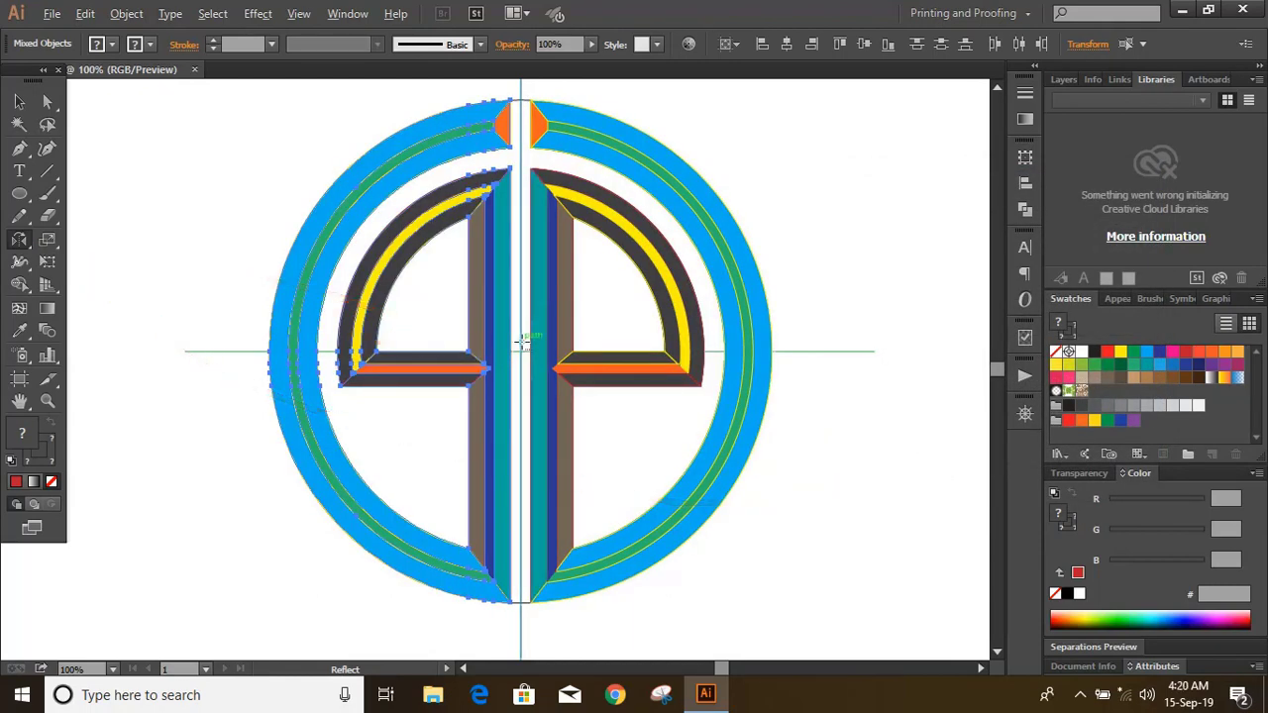
left_click(717, 350, "alt")
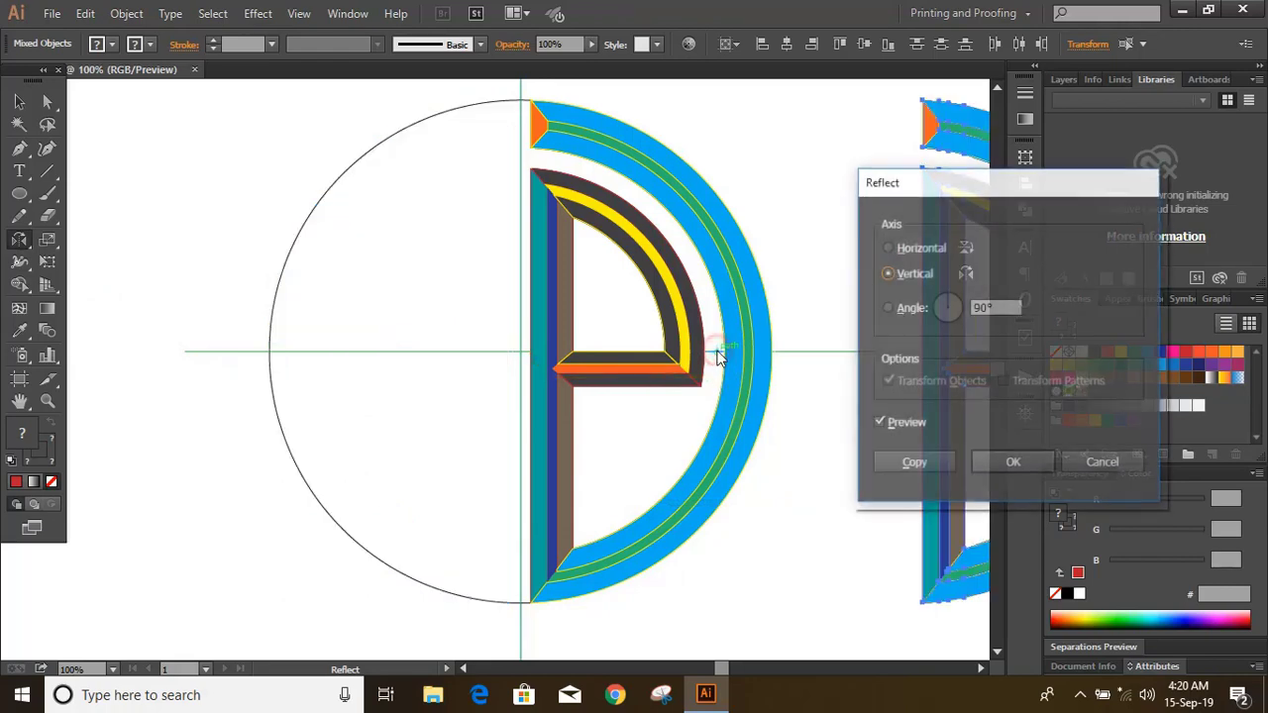
left_click(887, 248)
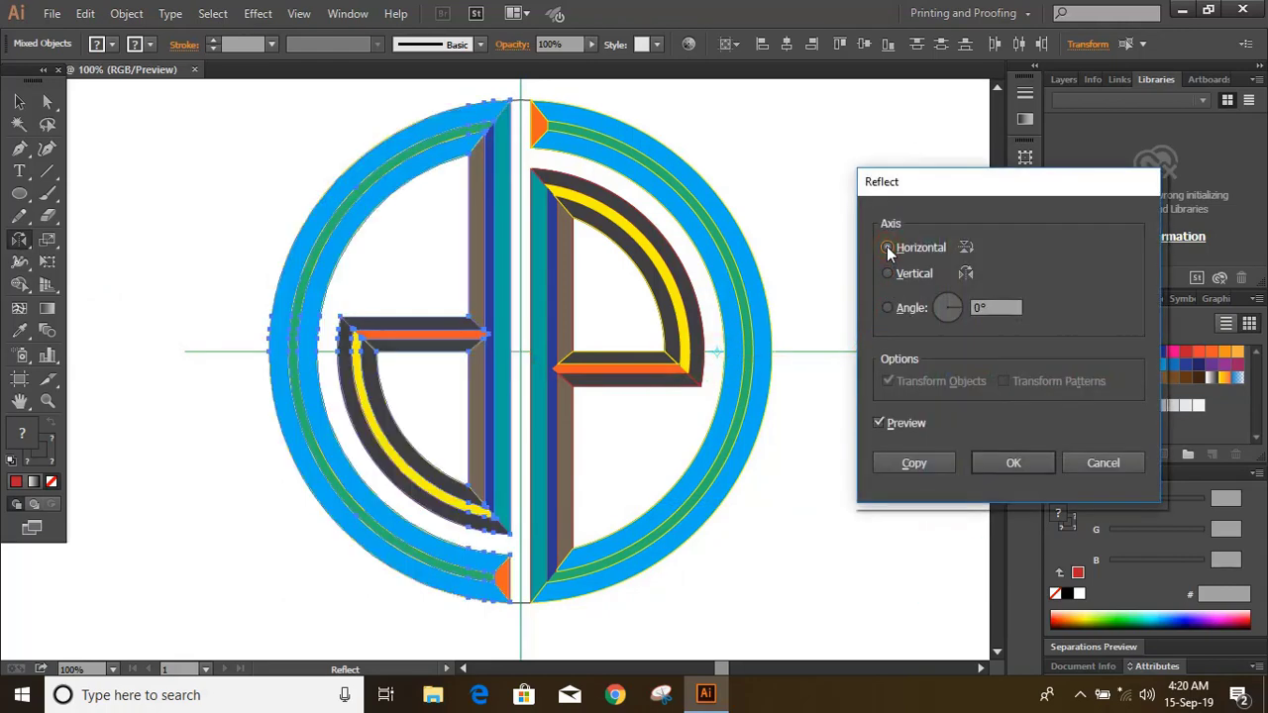
left_click(1014, 464)
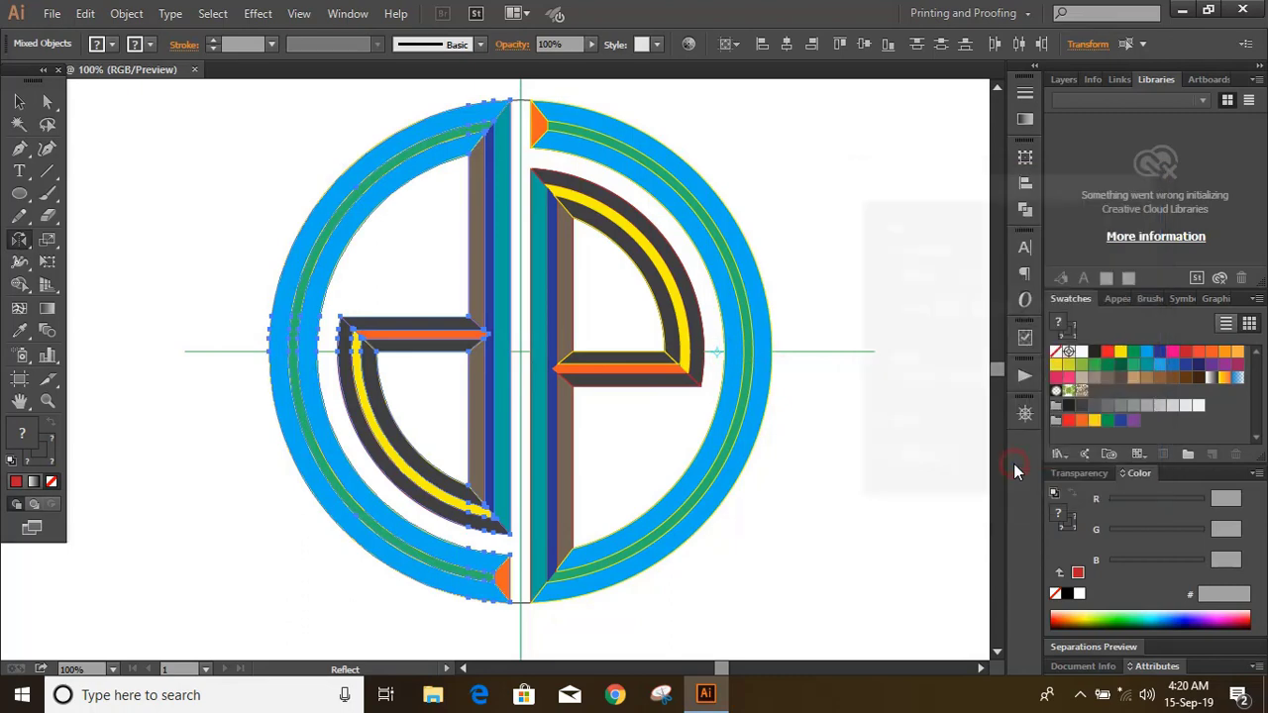
Delete the leftover horizontal guide line
left_click(17, 103)
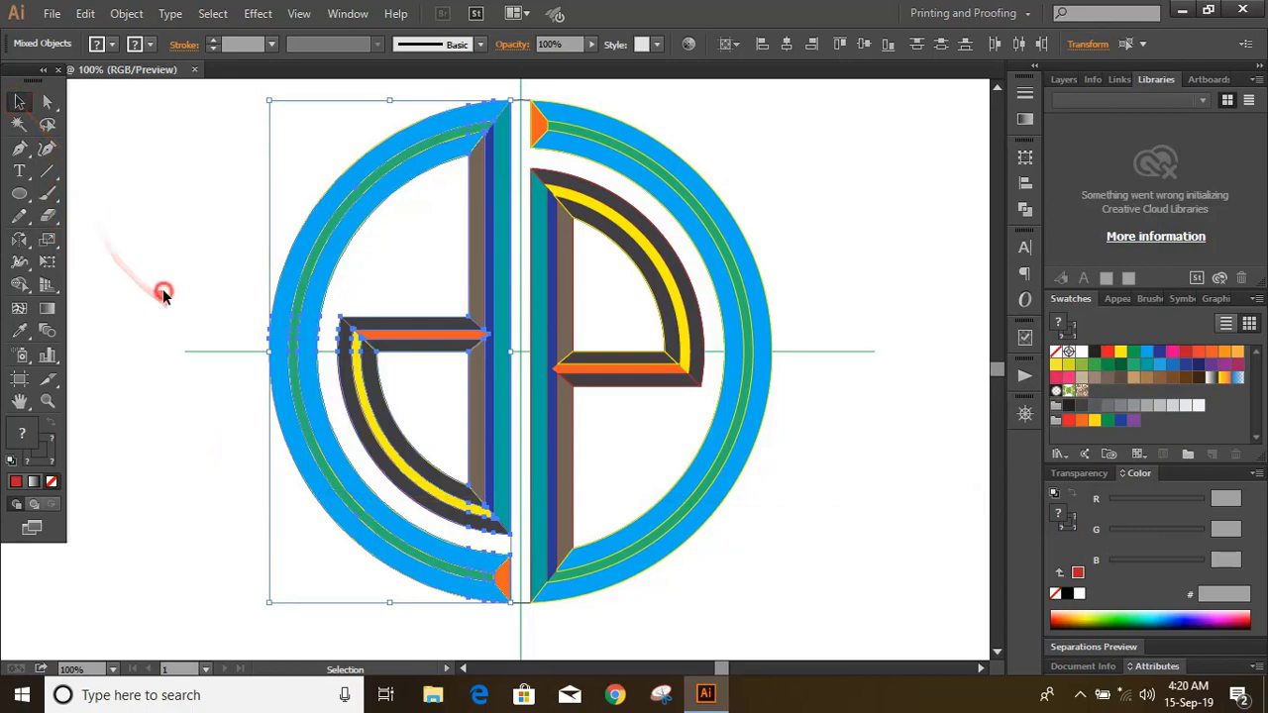
left_click(172, 319)
left_click(227, 354)
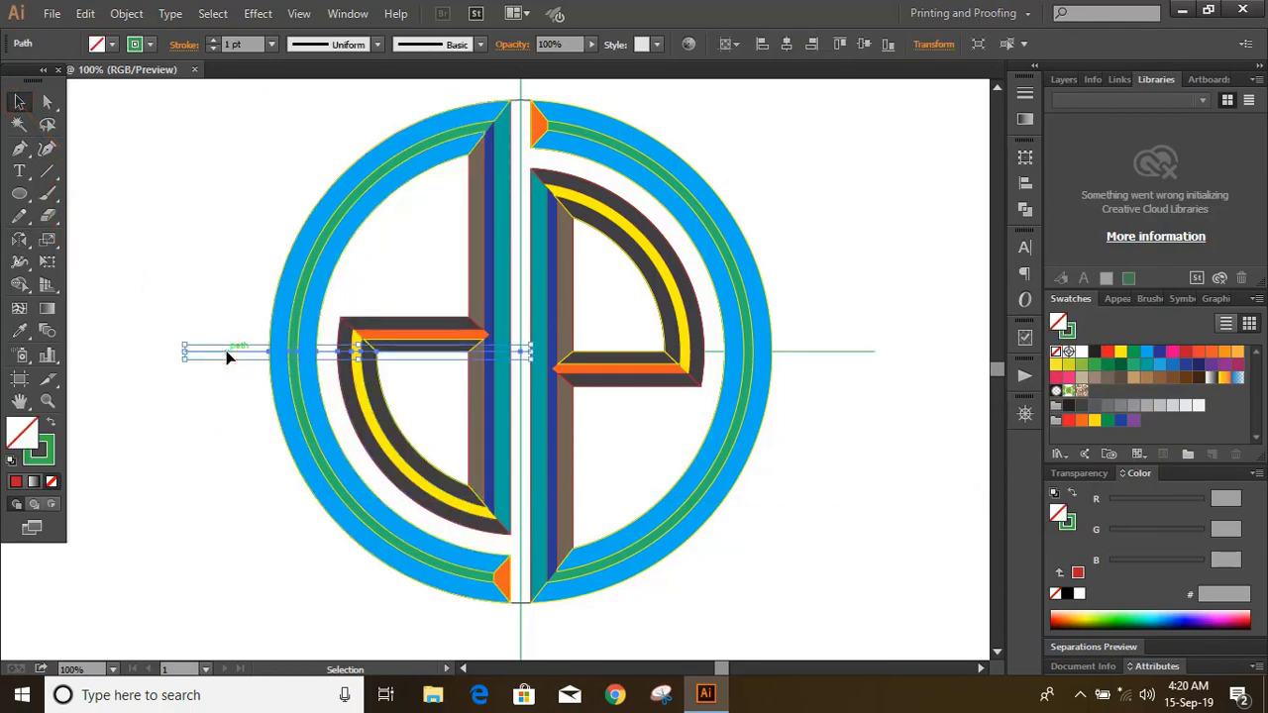
key("Delete")
Set Stroke to None on the d's bar and arc parts and the left ring
key("ctrl+plus")
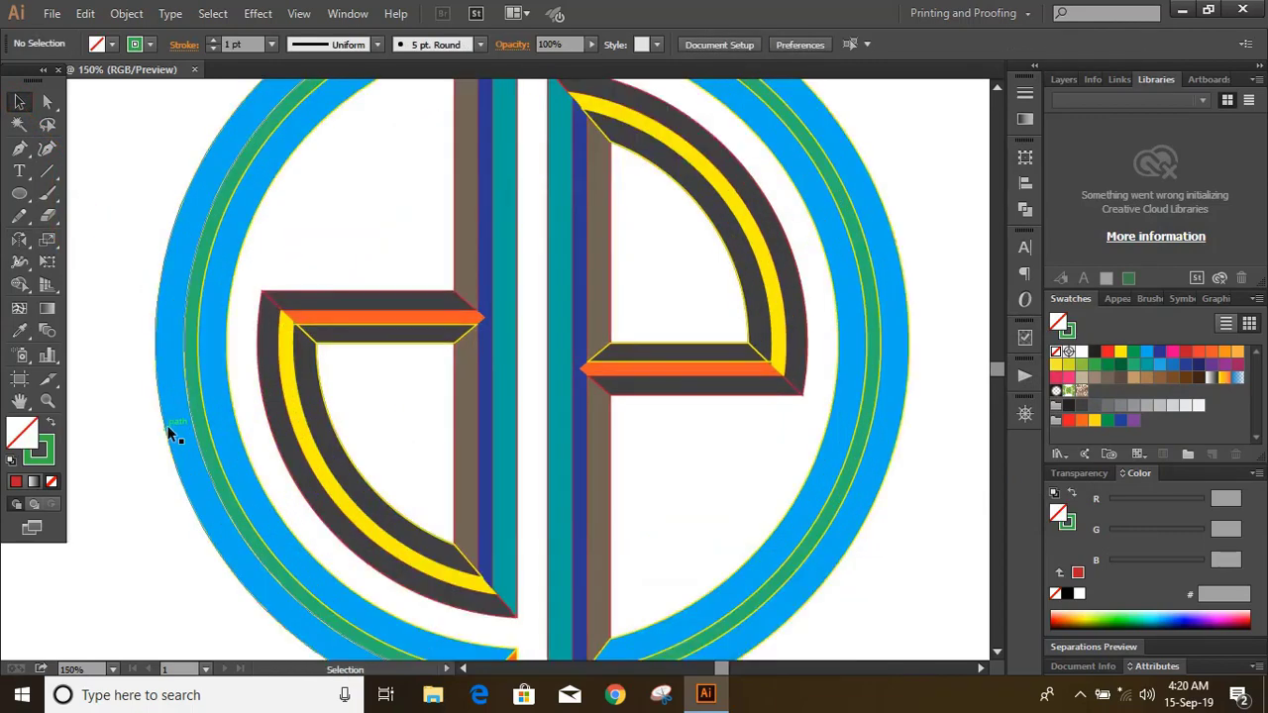
left_click(294, 299)
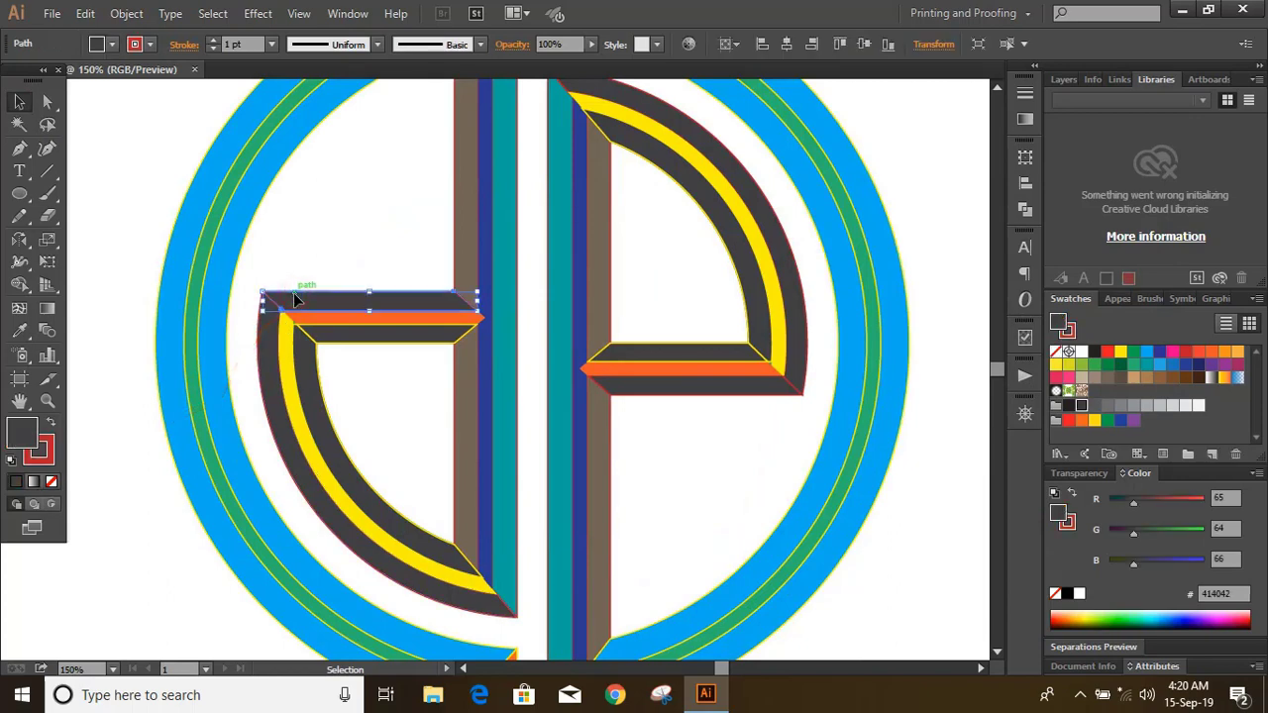
left_click(337, 230)
left_click_drag(276, 287, 425, 439)
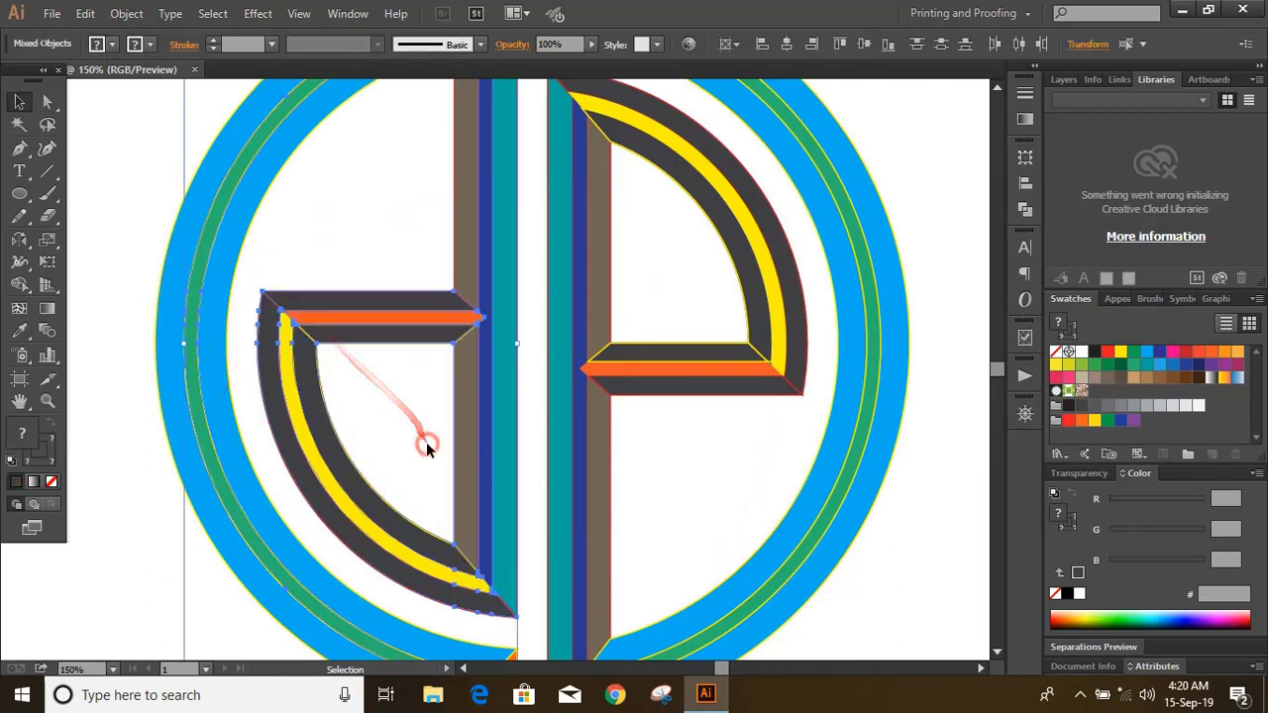
left_click(53, 483)
left_click(99, 419)
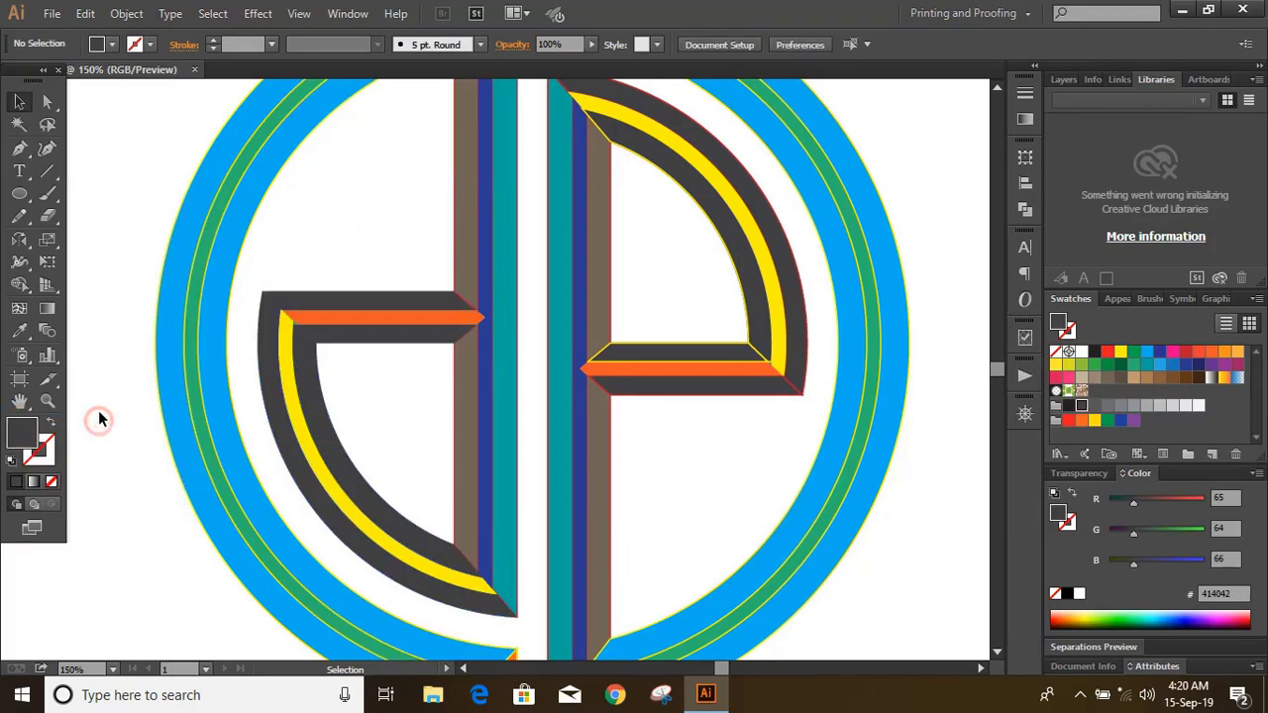
left_click_drag(113, 363, 232, 458)
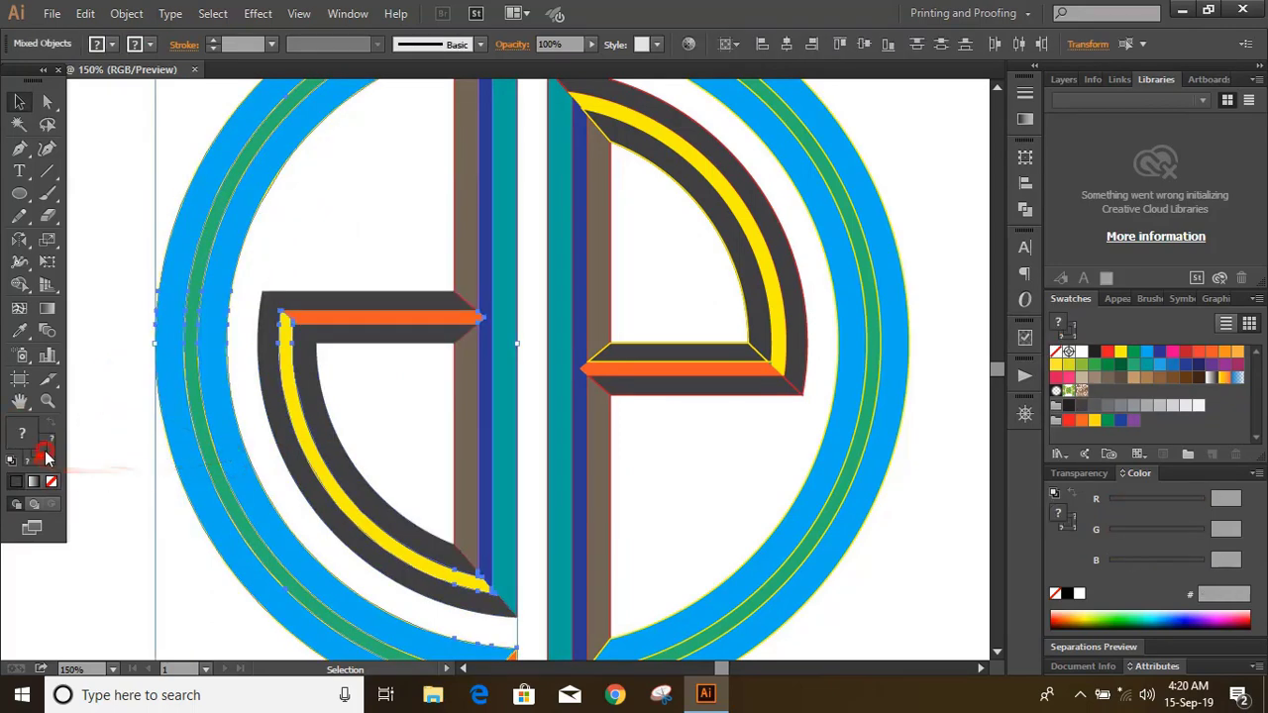
left_click(53, 482)
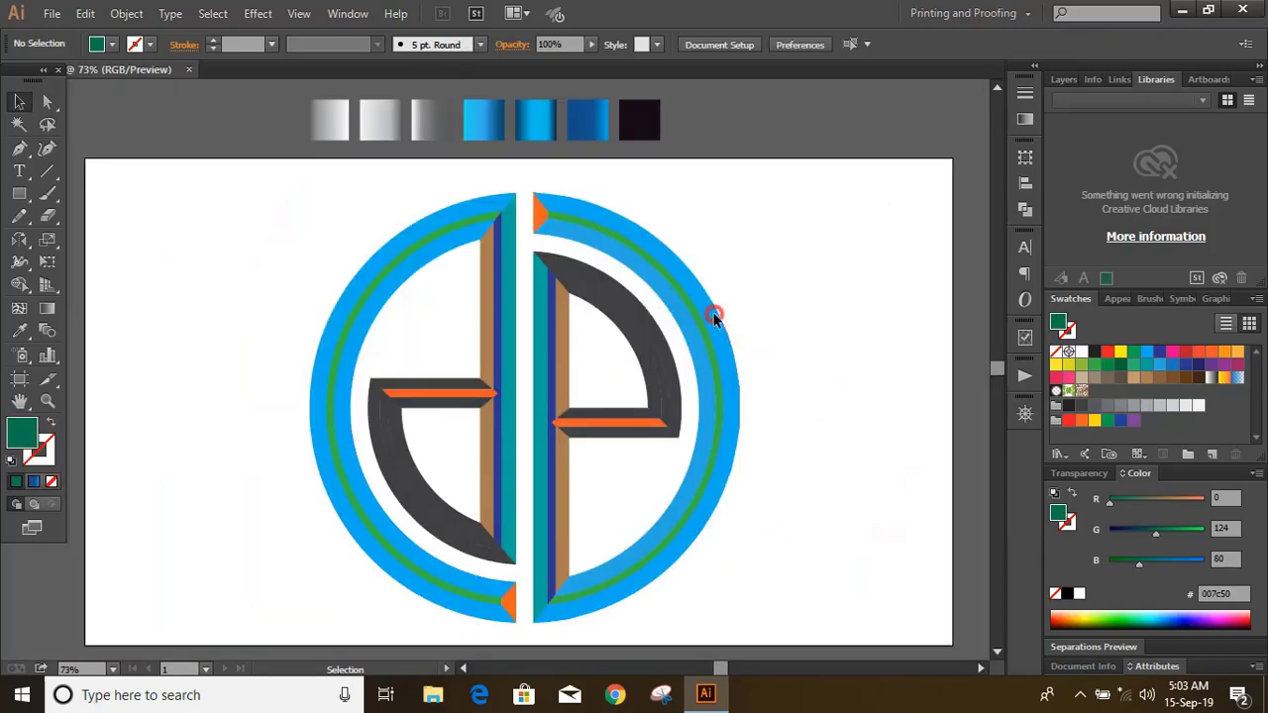
Eyedropper the blue gradient samples onto the right outer ring and the right green ring
left_click(713, 318)
left_click(19, 331)
left_click(482, 117)
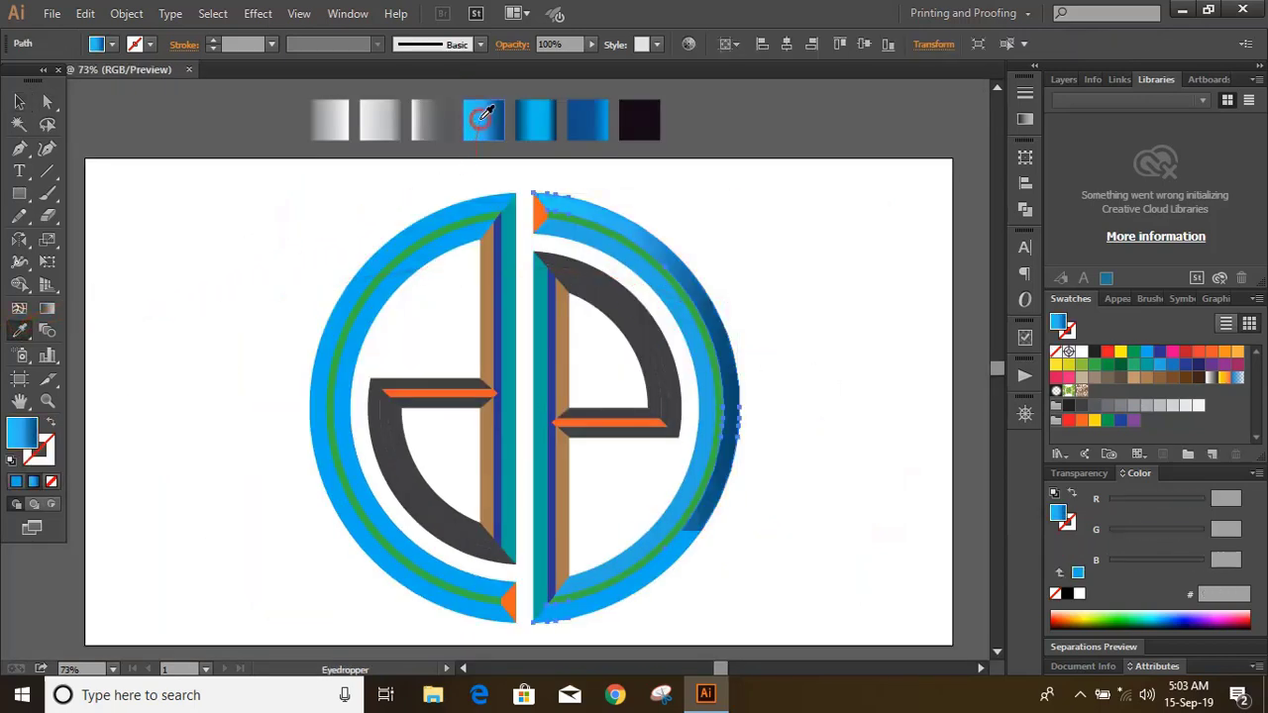
left_click(19, 101)
left_click(204, 198)
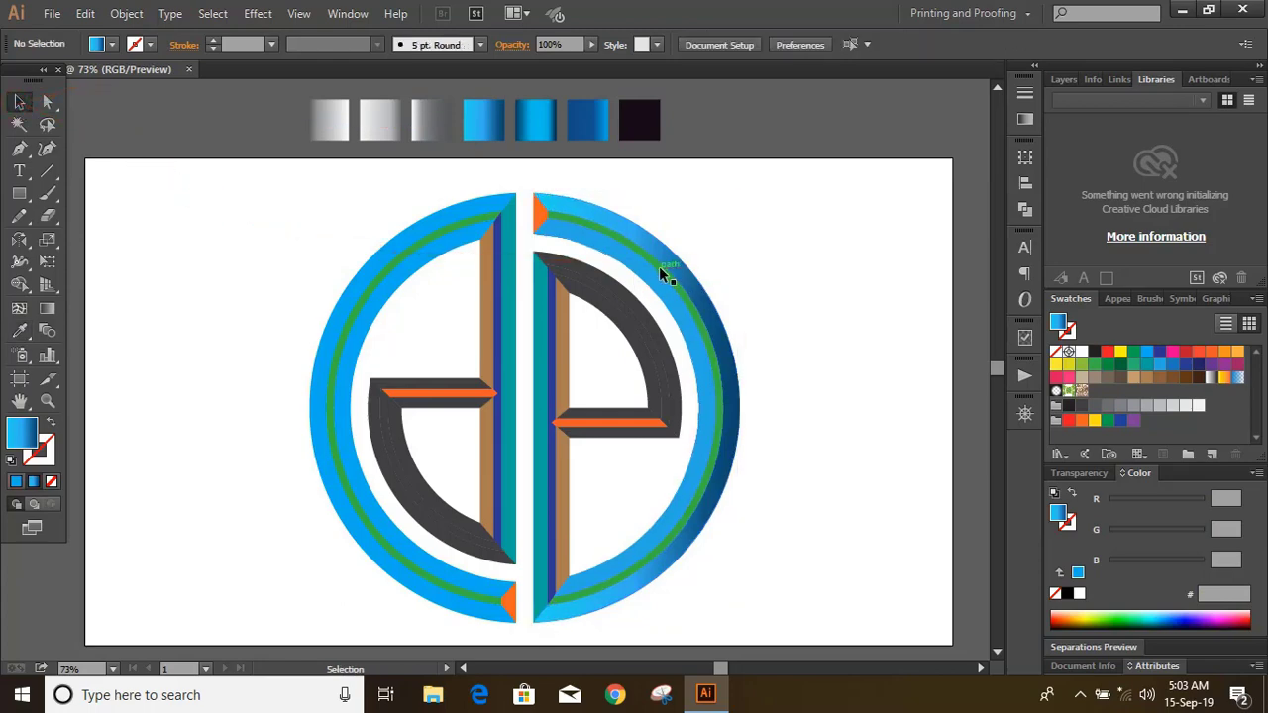
scroll(659, 267, "up", 2)
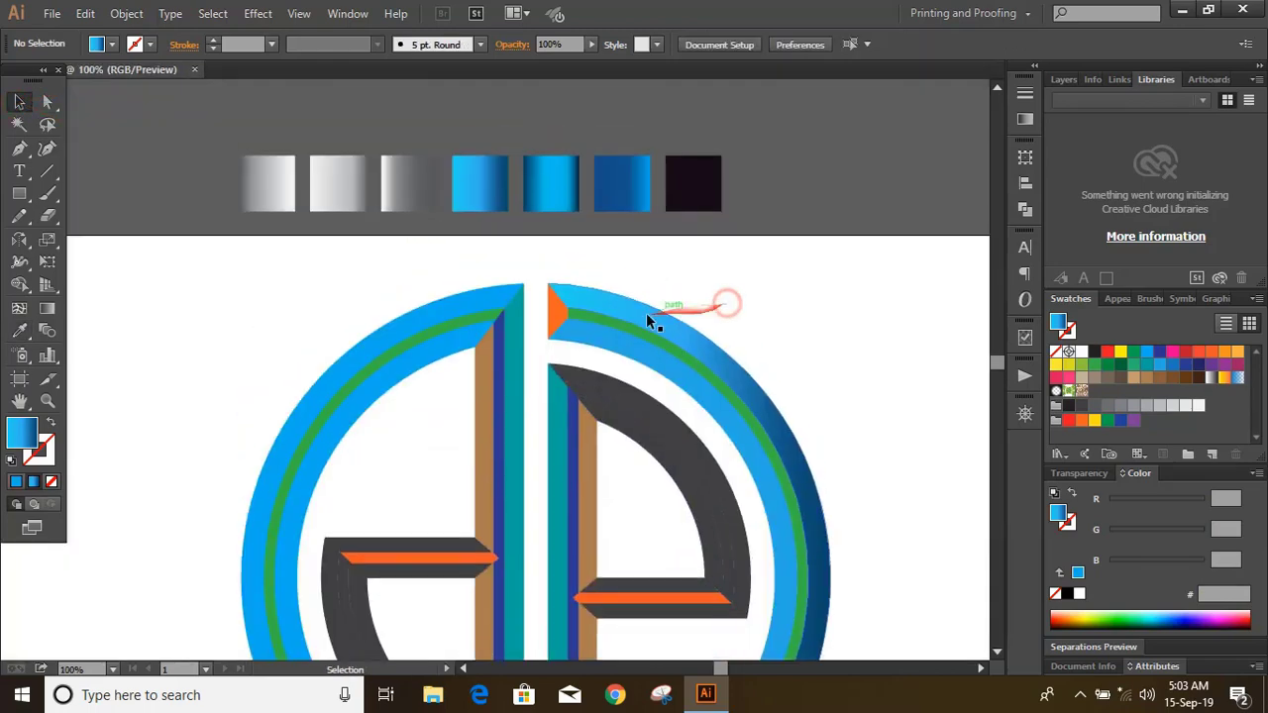
left_click(634, 328)
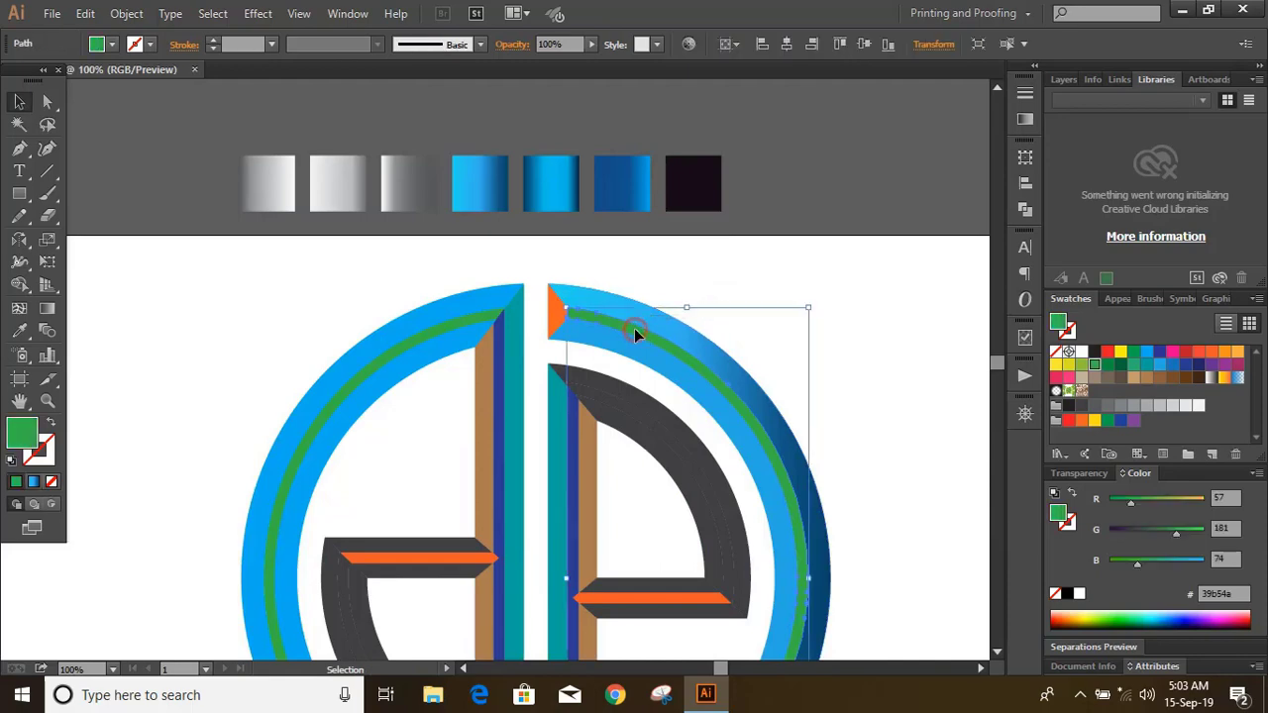
left_click(20, 330)
left_click(559, 176)
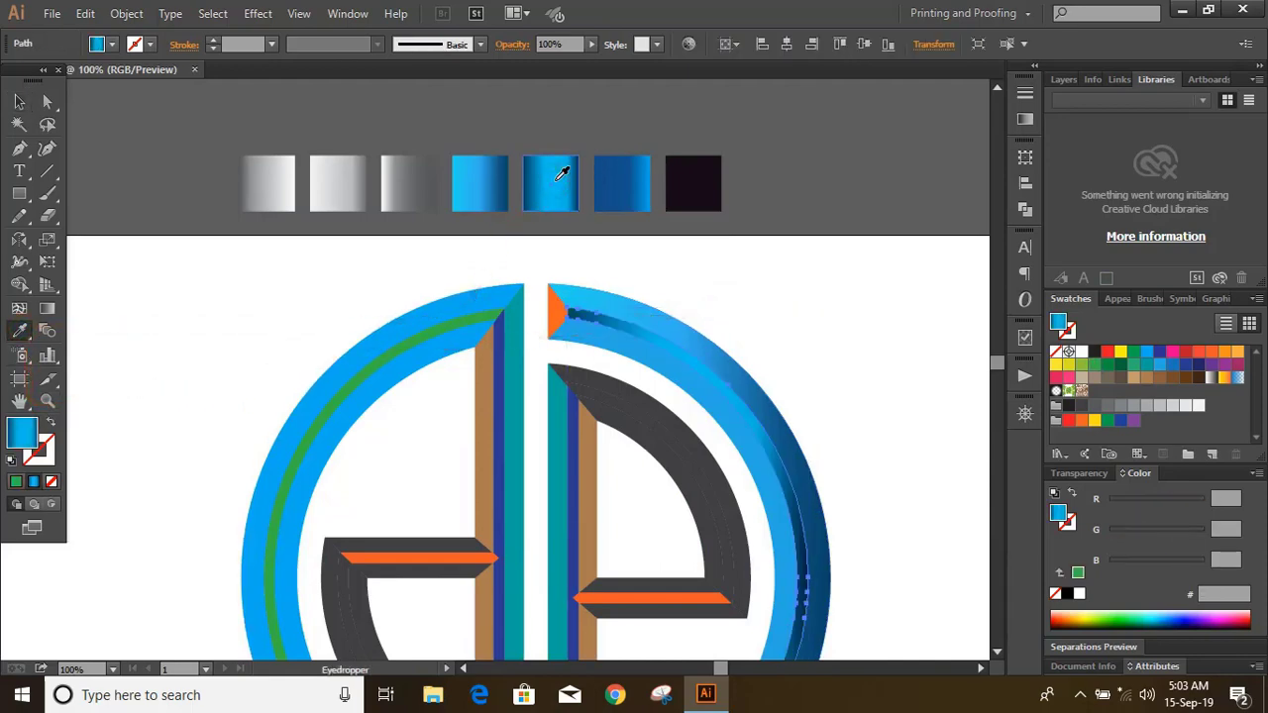
left_click(20, 101)
left_click(187, 298)
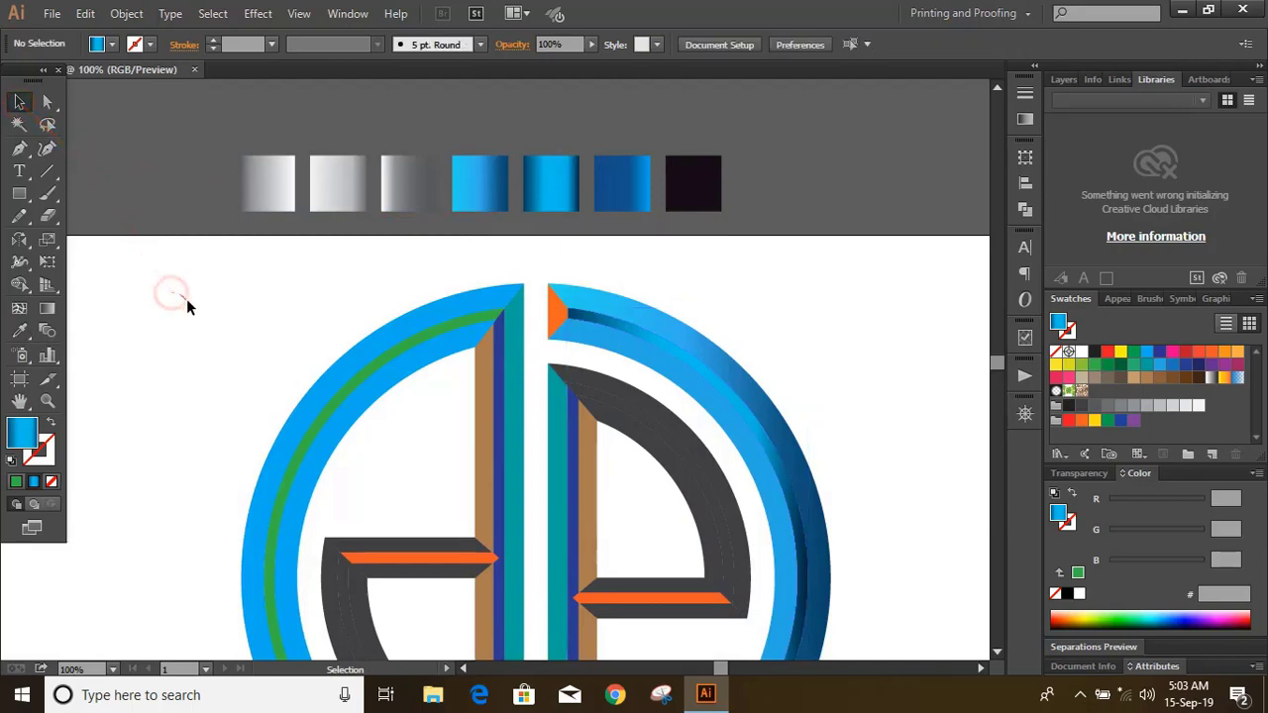
Give the right ring's inner band the dark blue gradient and the P's teal stripe blue
scroll(187, 300, "down", 1)
left_click(656, 313)
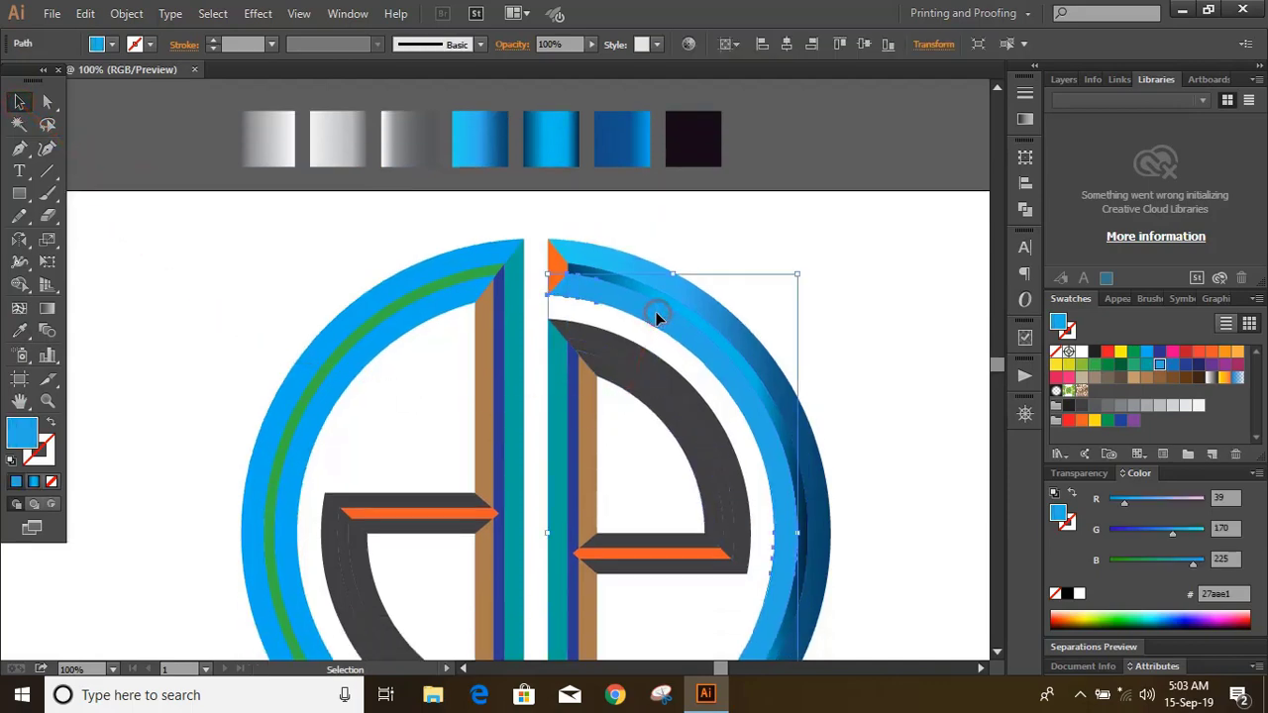
left_click(20, 330)
left_click(634, 149)
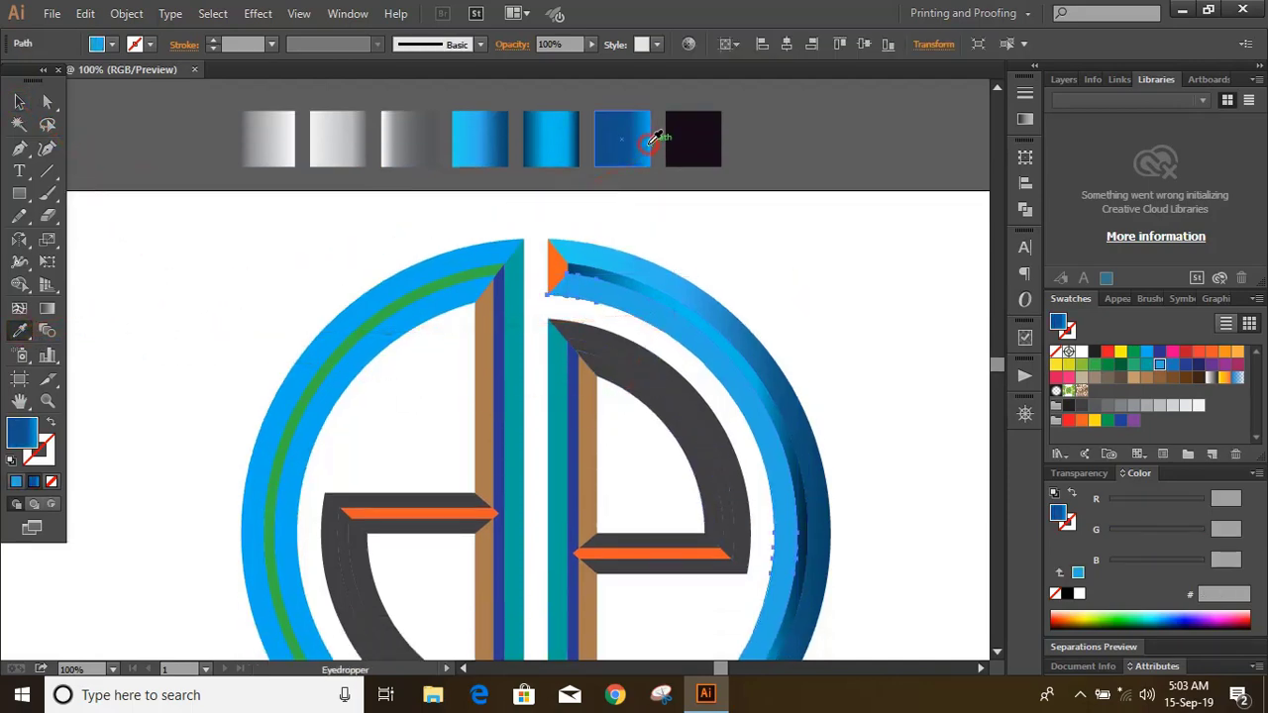
left_click(18, 103)
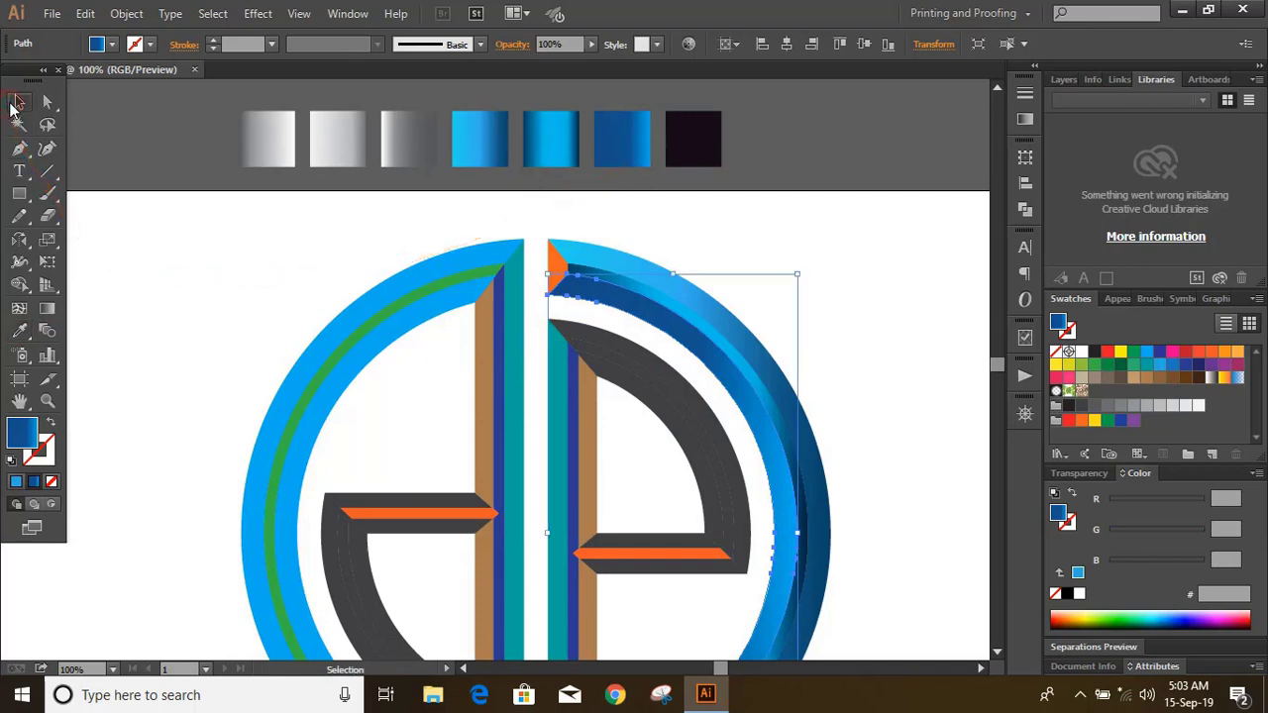
left_click(139, 298)
scroll(240, 332, "down", 2)
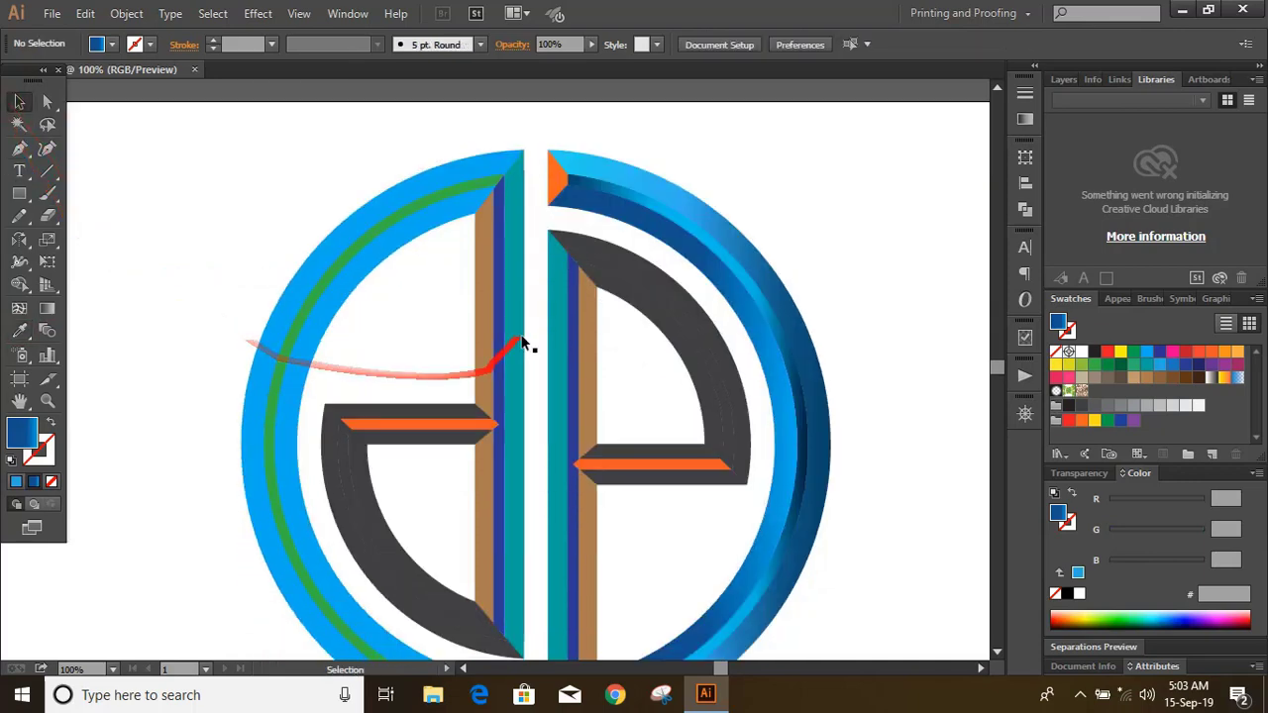
left_click(560, 308)
left_click(19, 330)
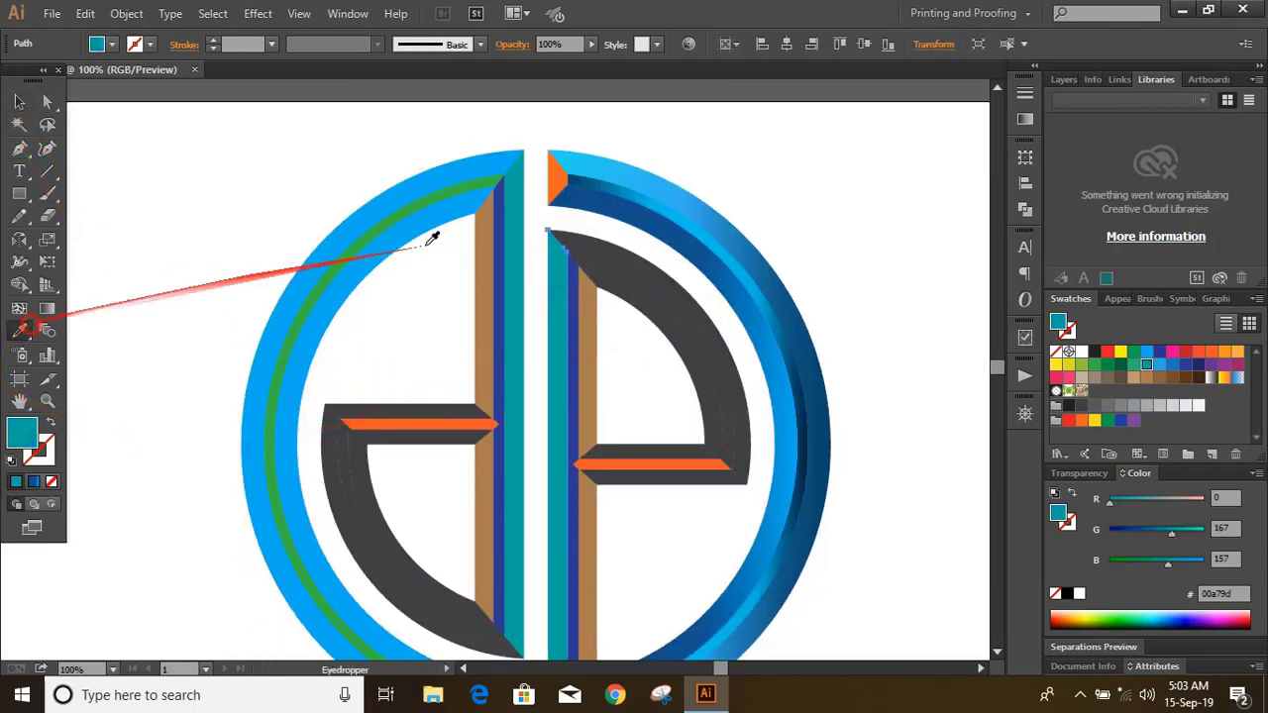
left_click(652, 182)
left_click(18, 103)
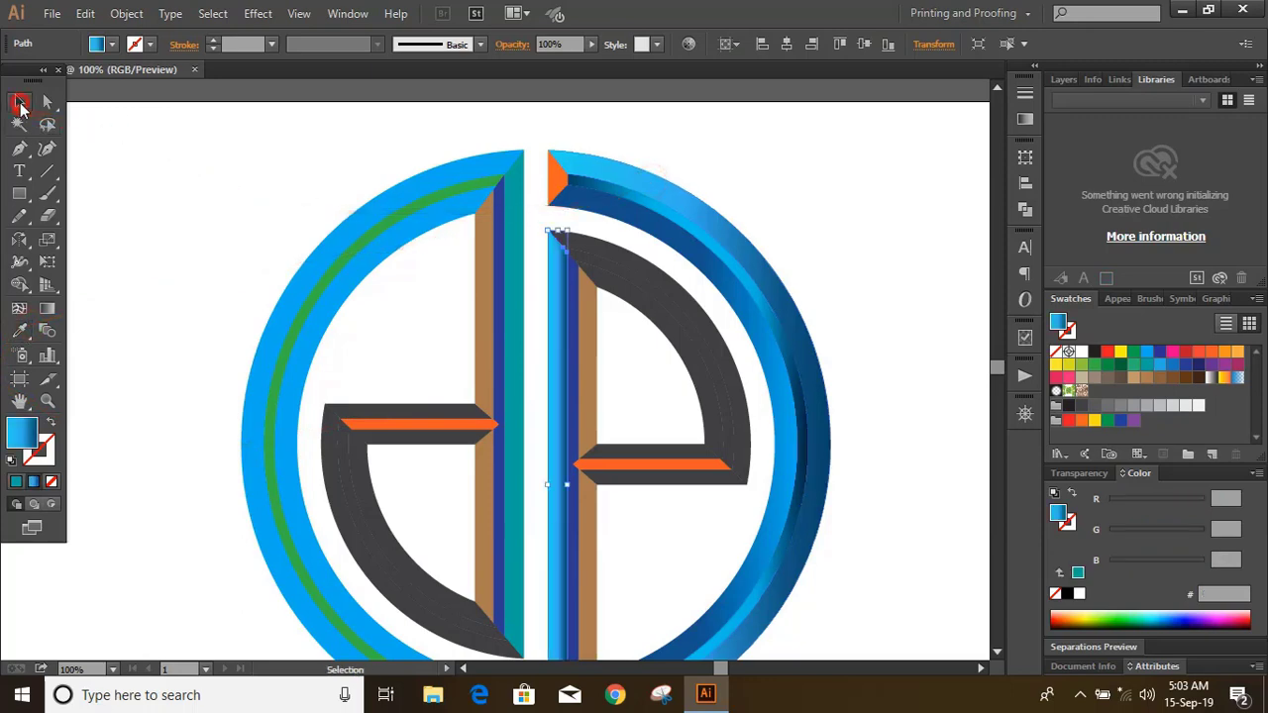
left_click(136, 265)
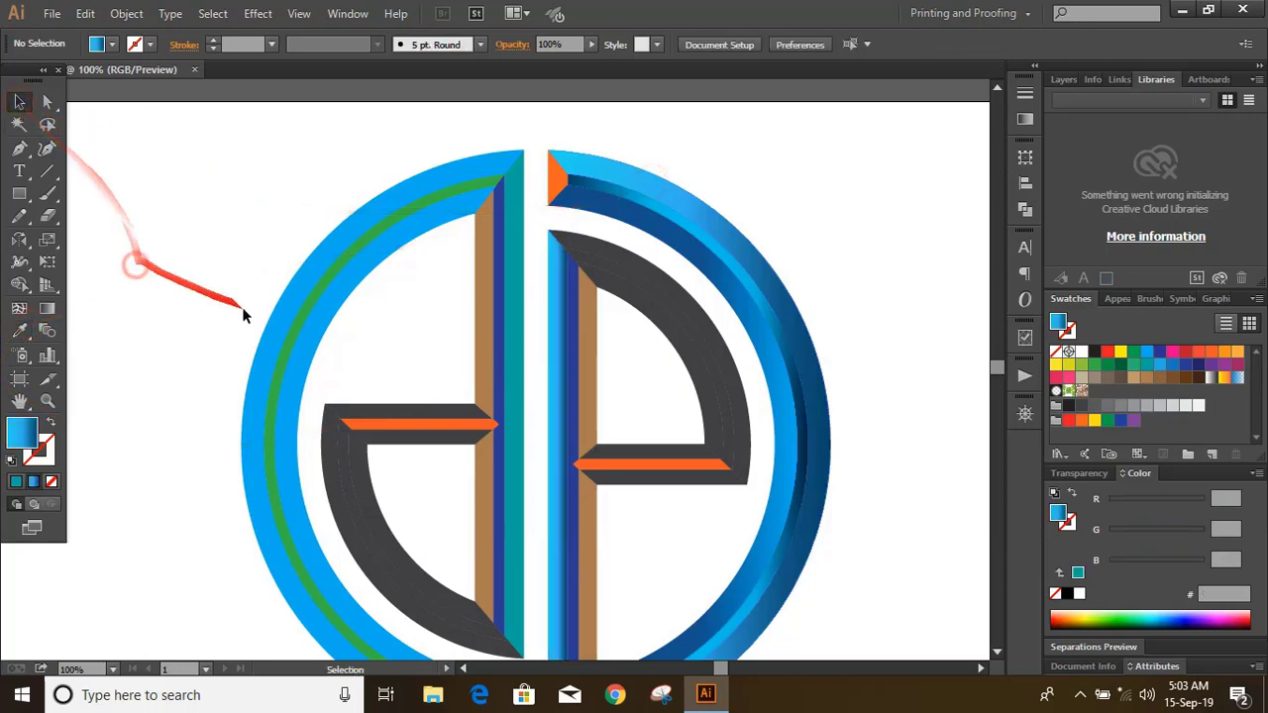
Apply the light blue gradient to the P's dark blue stripe and arc together
left_click(573, 346)
left_click(656, 296, "shift")
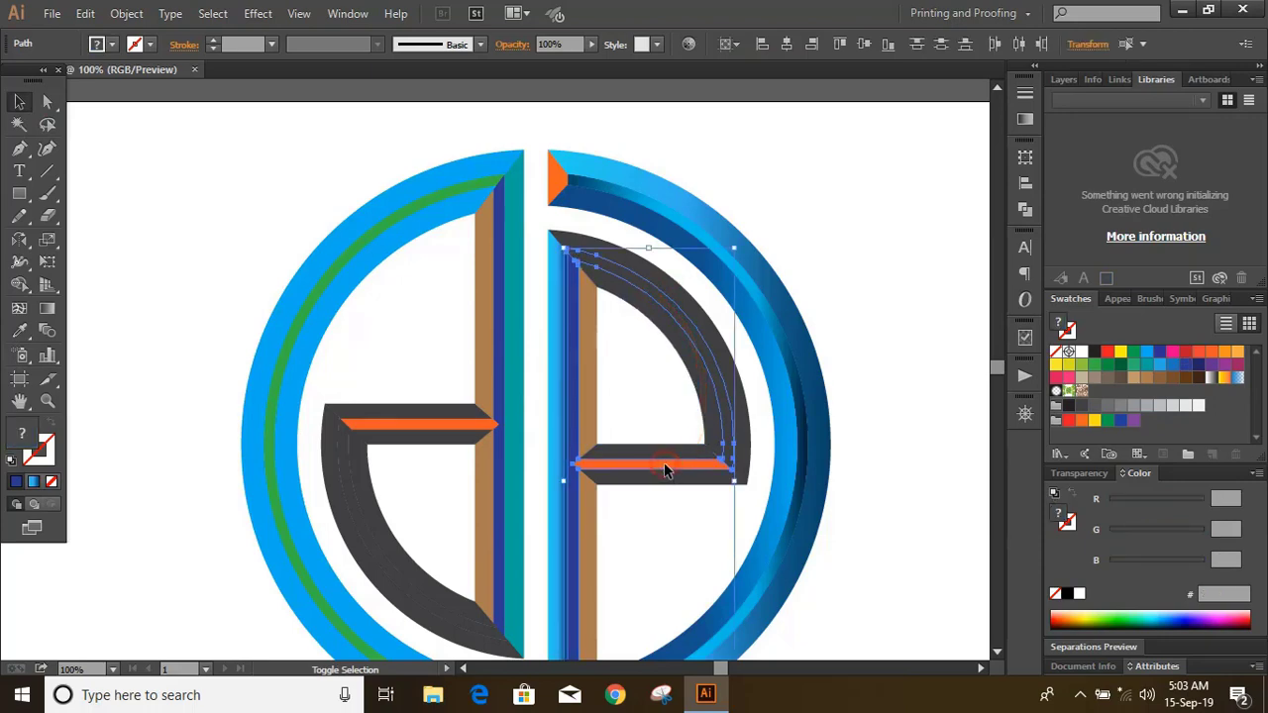
left_click(22, 332)
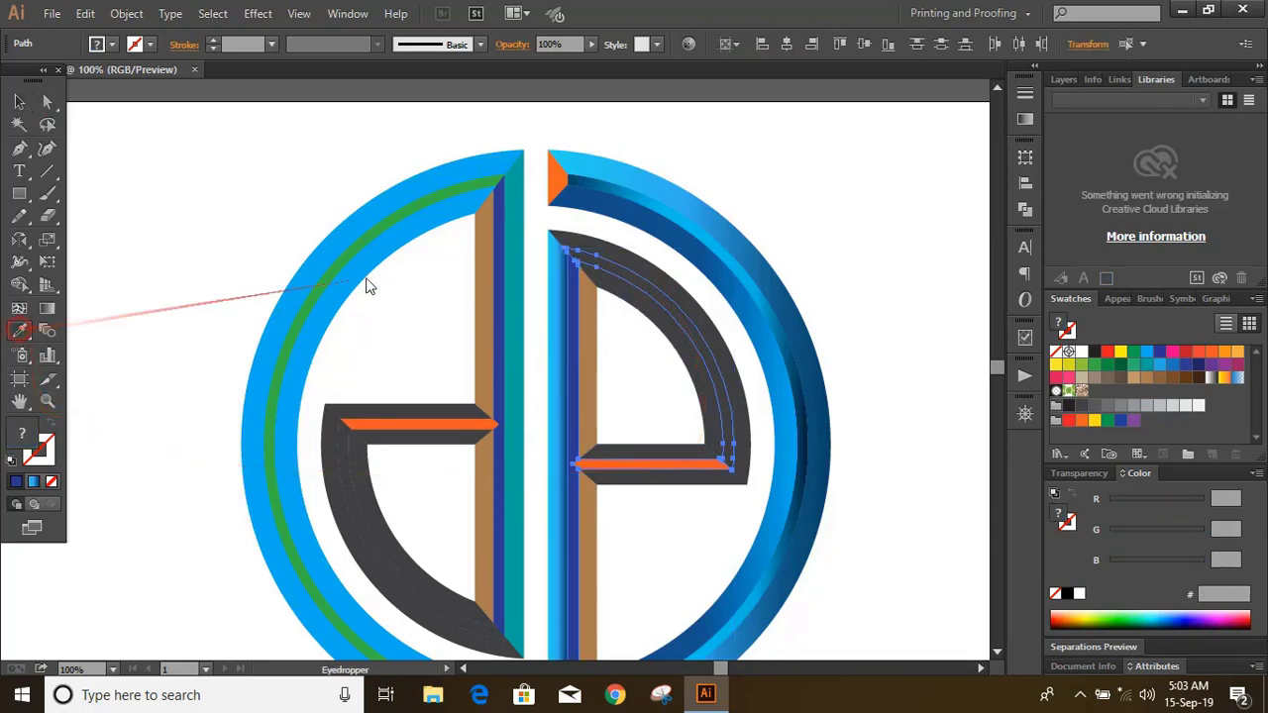
left_click(629, 190)
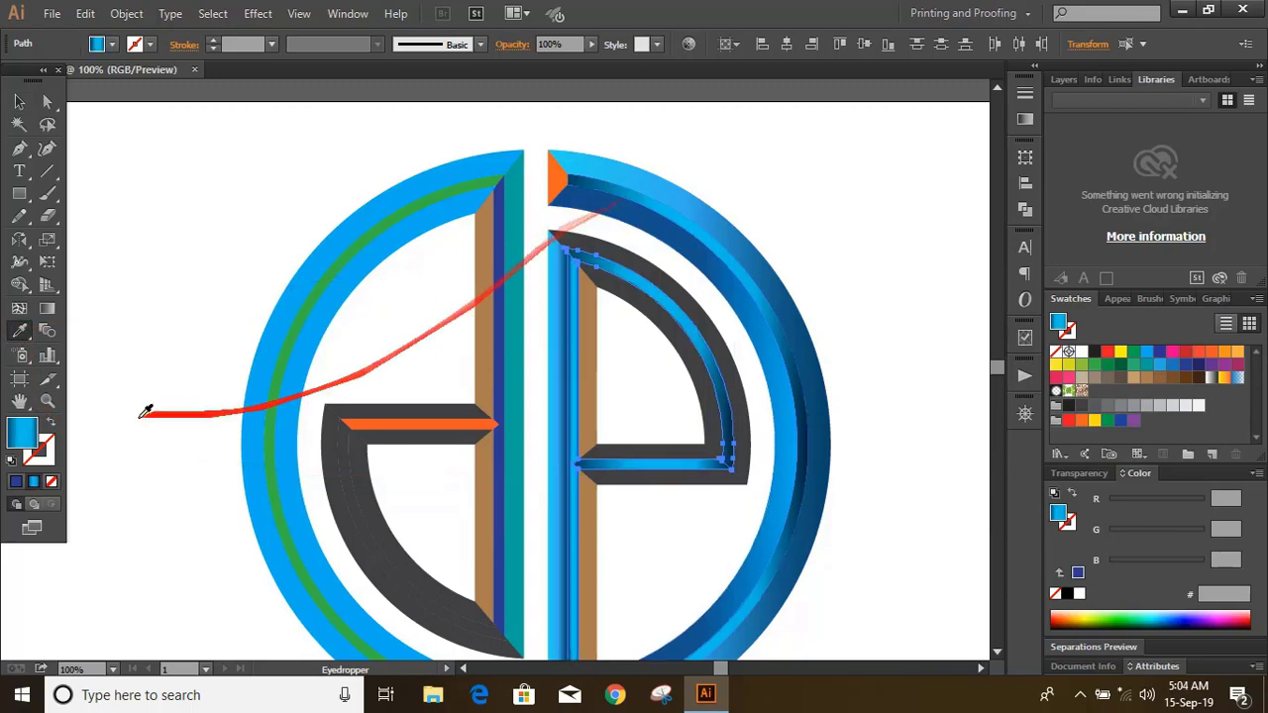
left_click(20, 104)
Eyedropper the outer ring's blue gradient onto the P's tan vertical bar
left_click(226, 280)
scroll(226, 281, "down", 1)
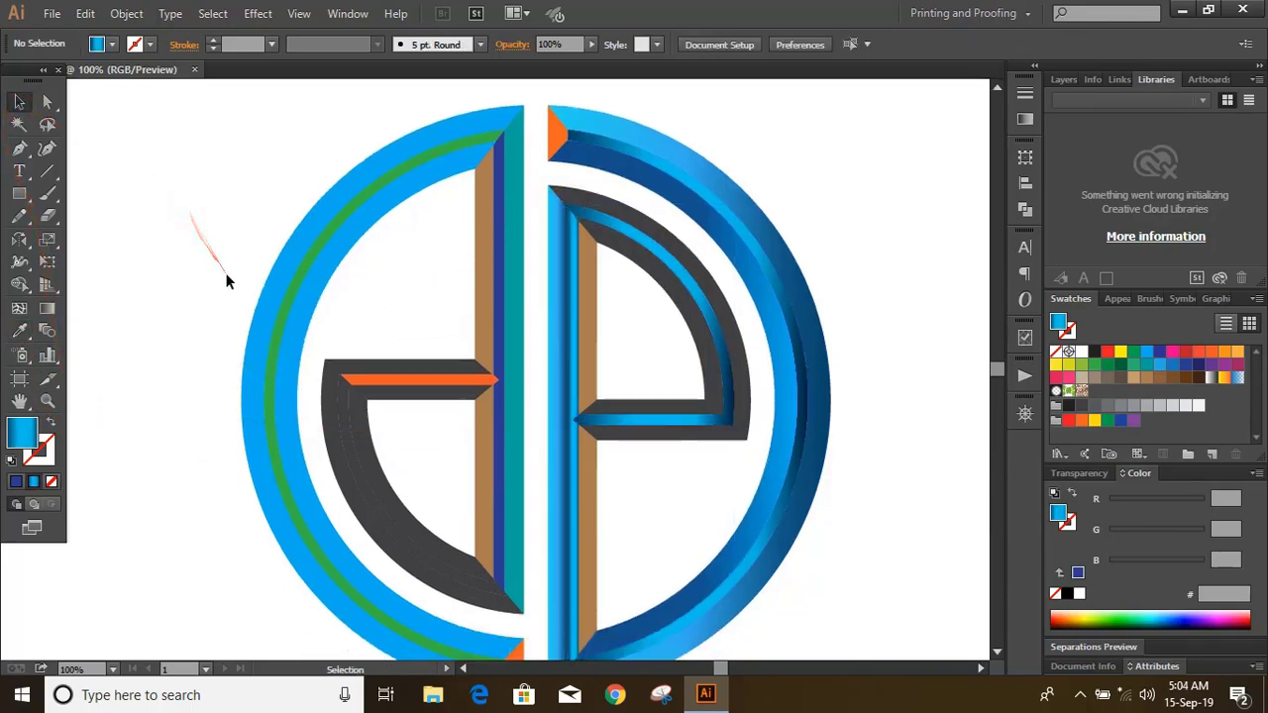
left_click(592, 325)
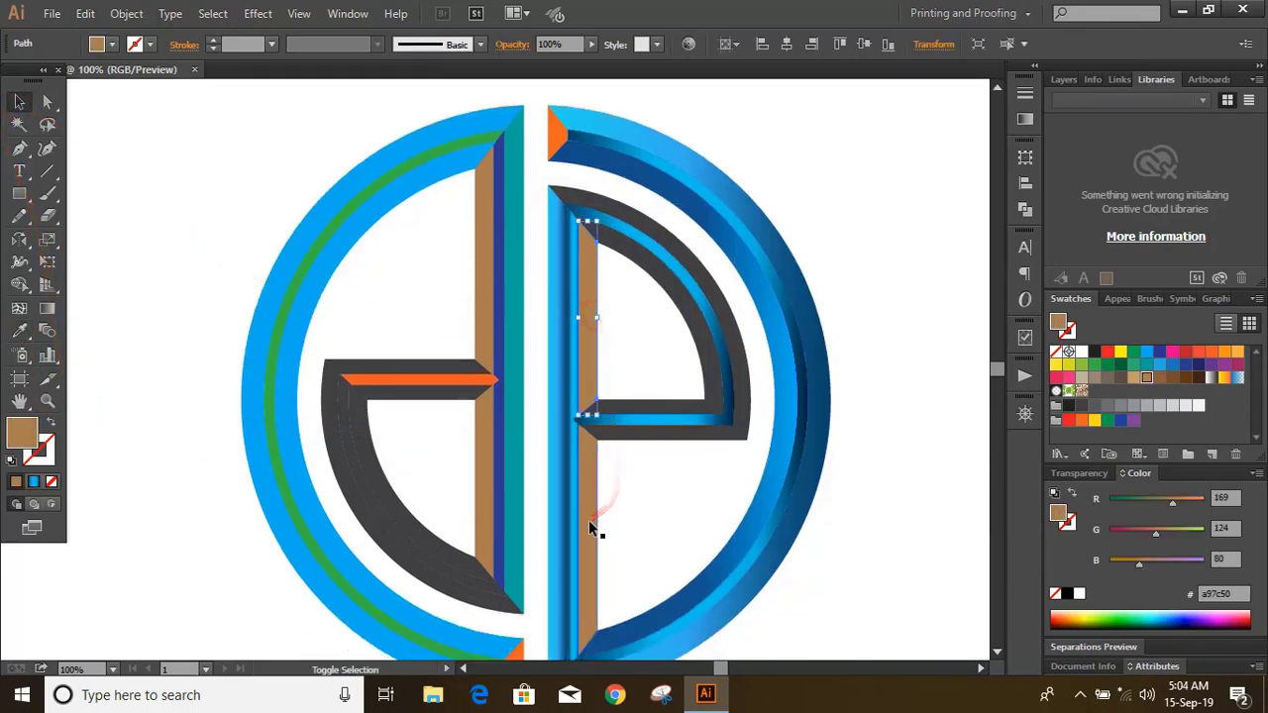
left_click(20, 330)
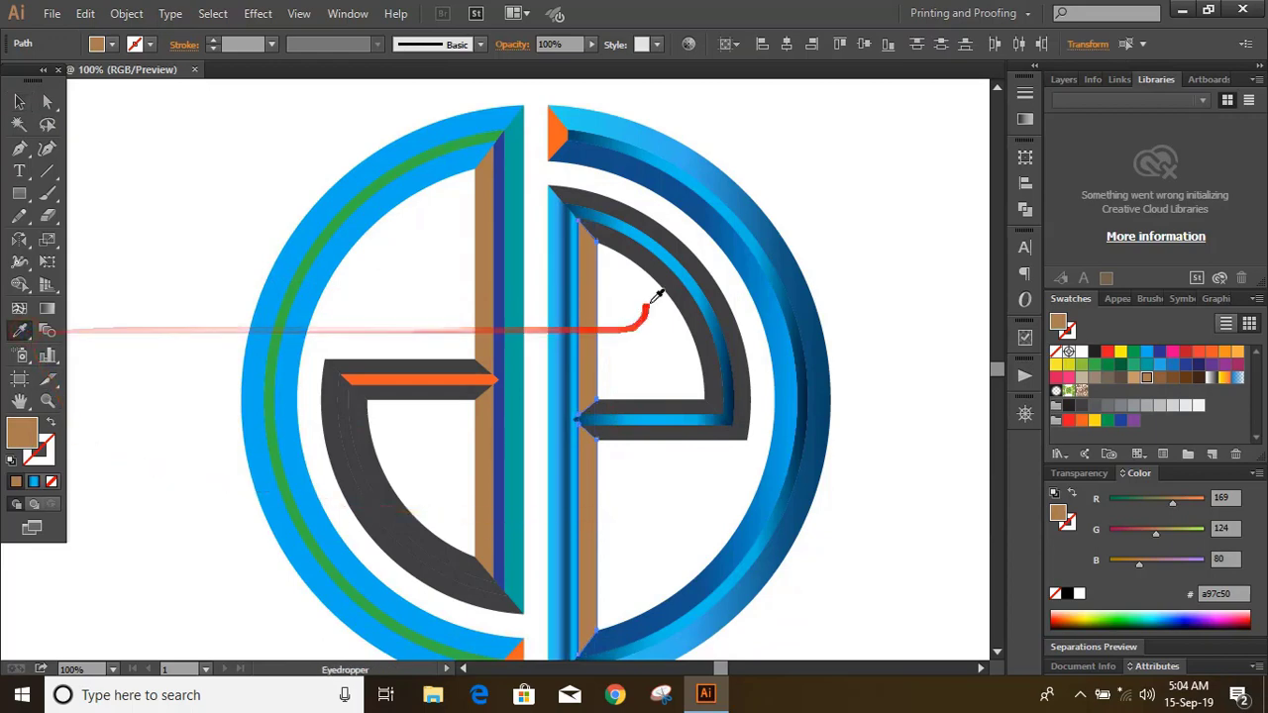
left_click(712, 227)
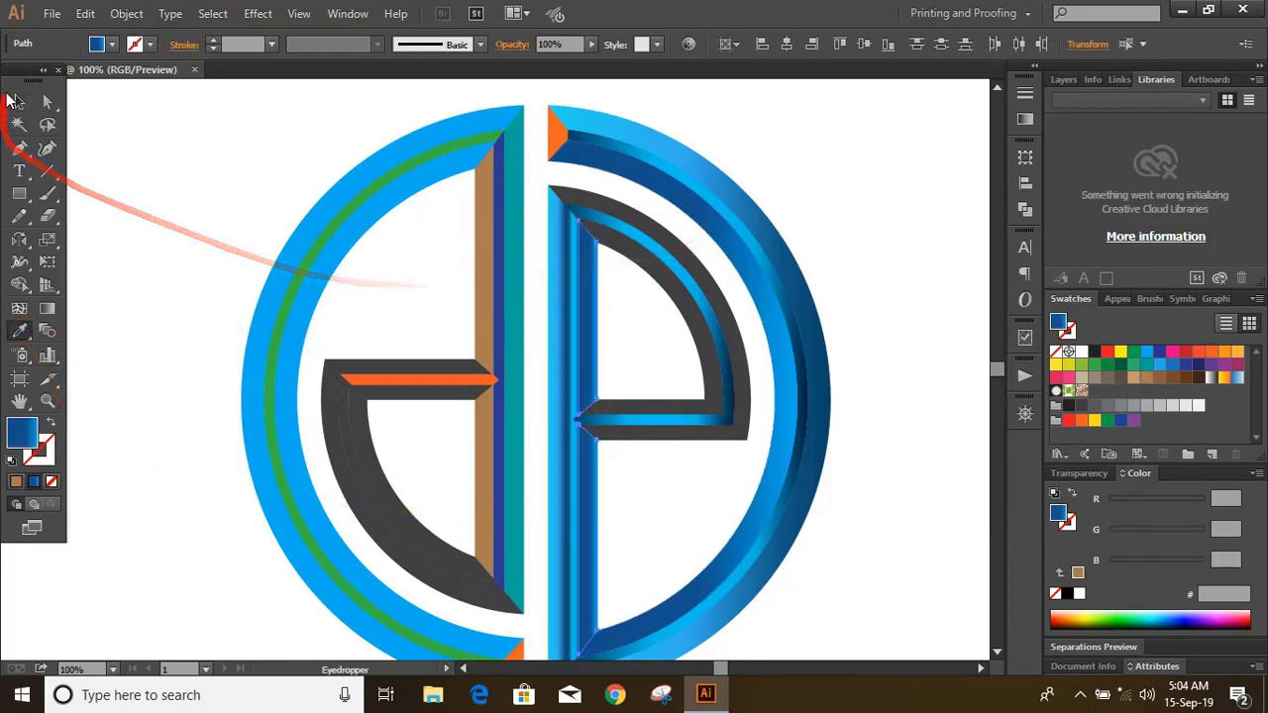
left_click(17, 103)
left_click(151, 257)
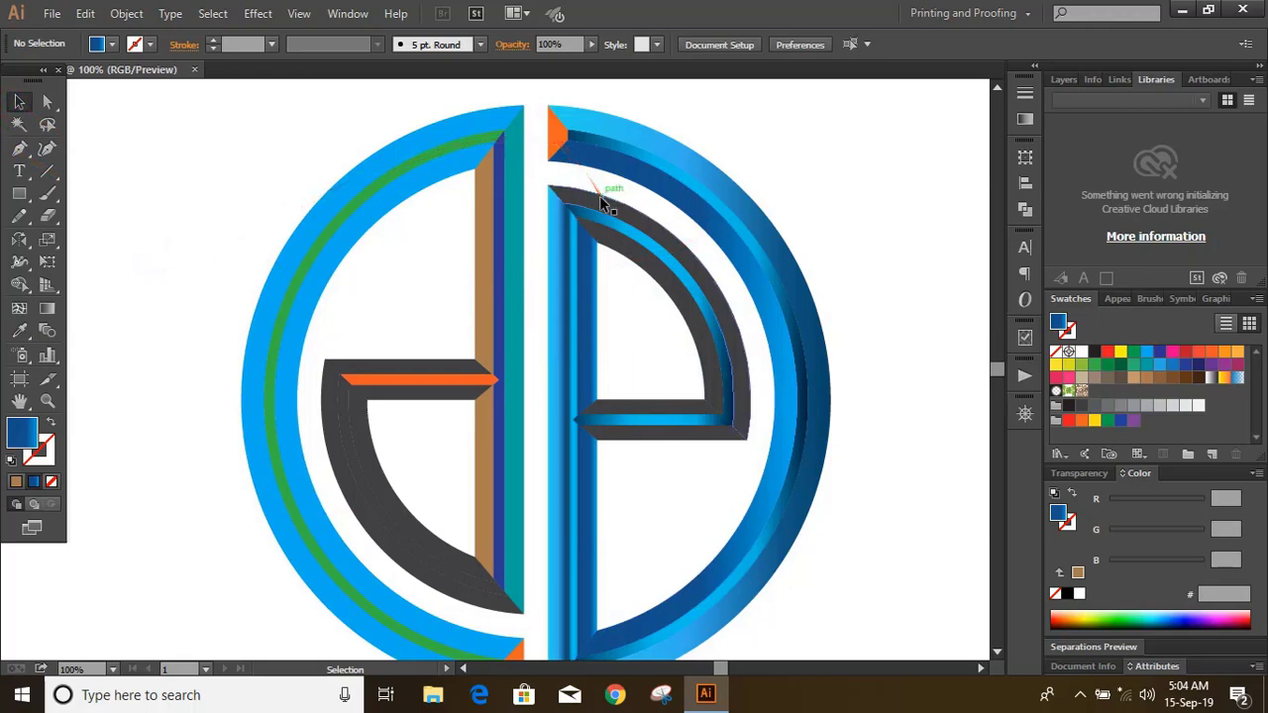
Recolour the P's dark grey arc pieces with the outer ring's blue gradient
left_click(599, 196)
left_click(681, 305, "shift")
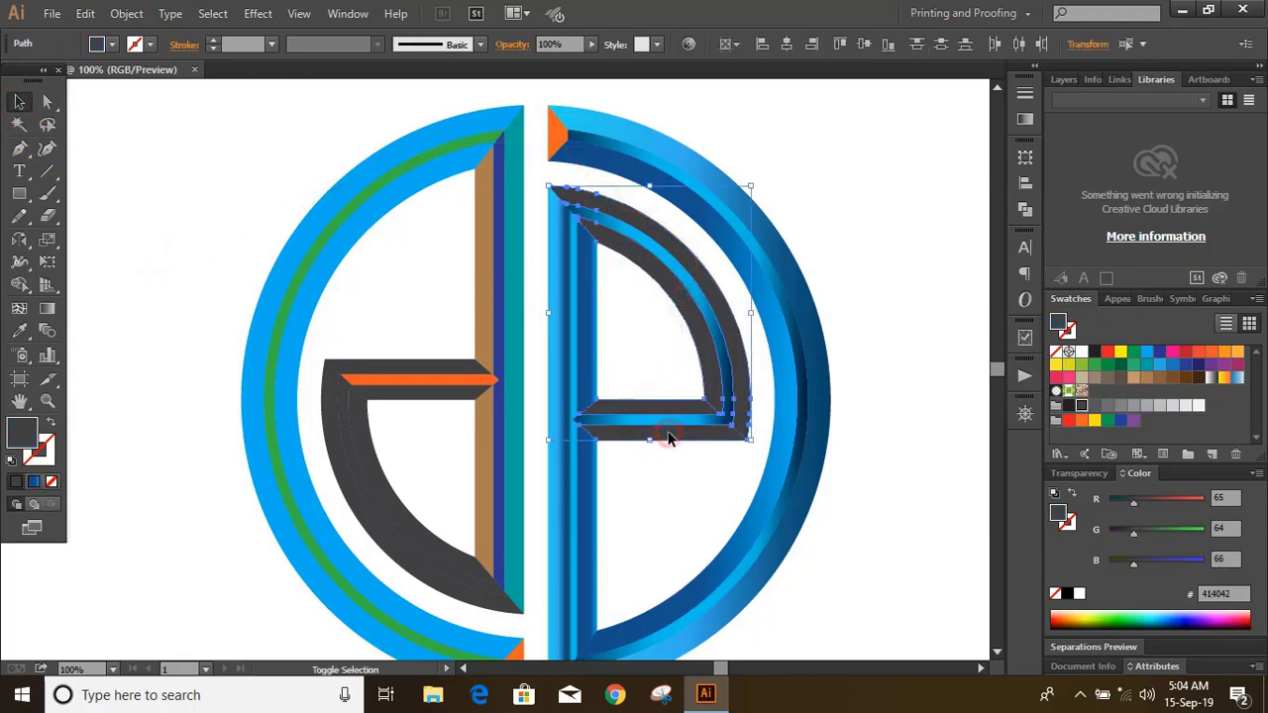
left_click(21, 332)
left_click(679, 135)
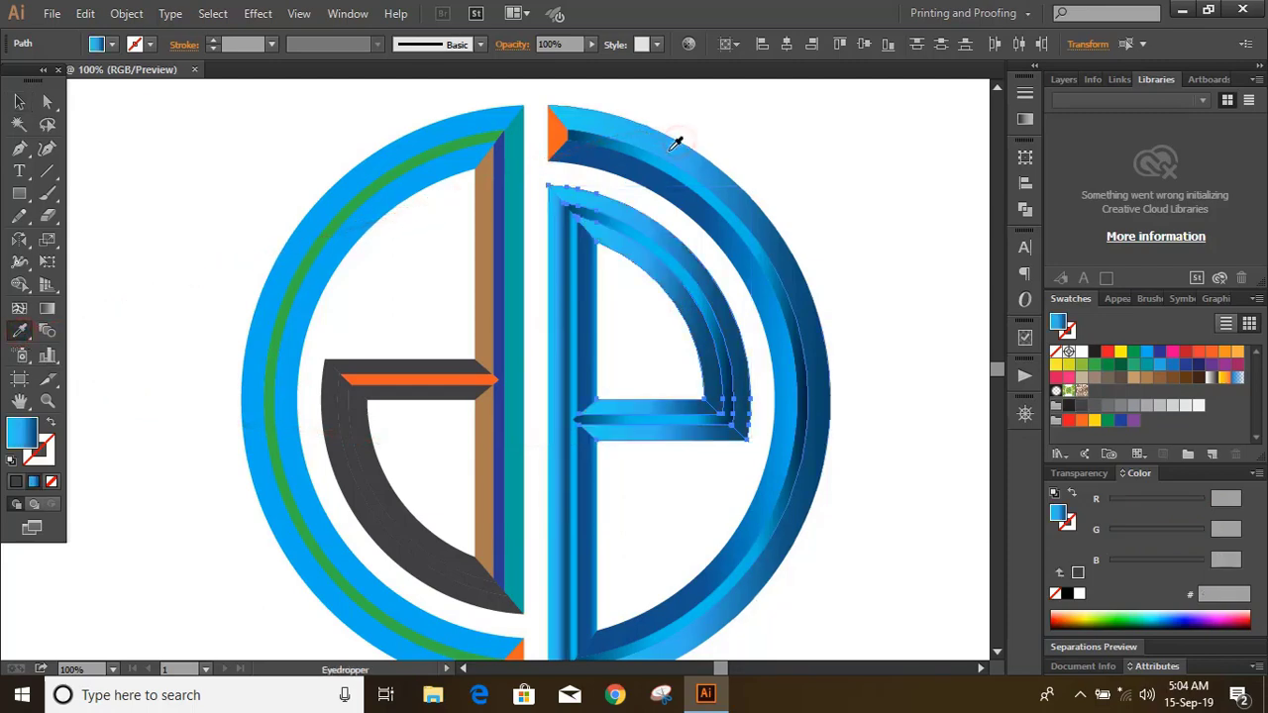
left_click(20, 102)
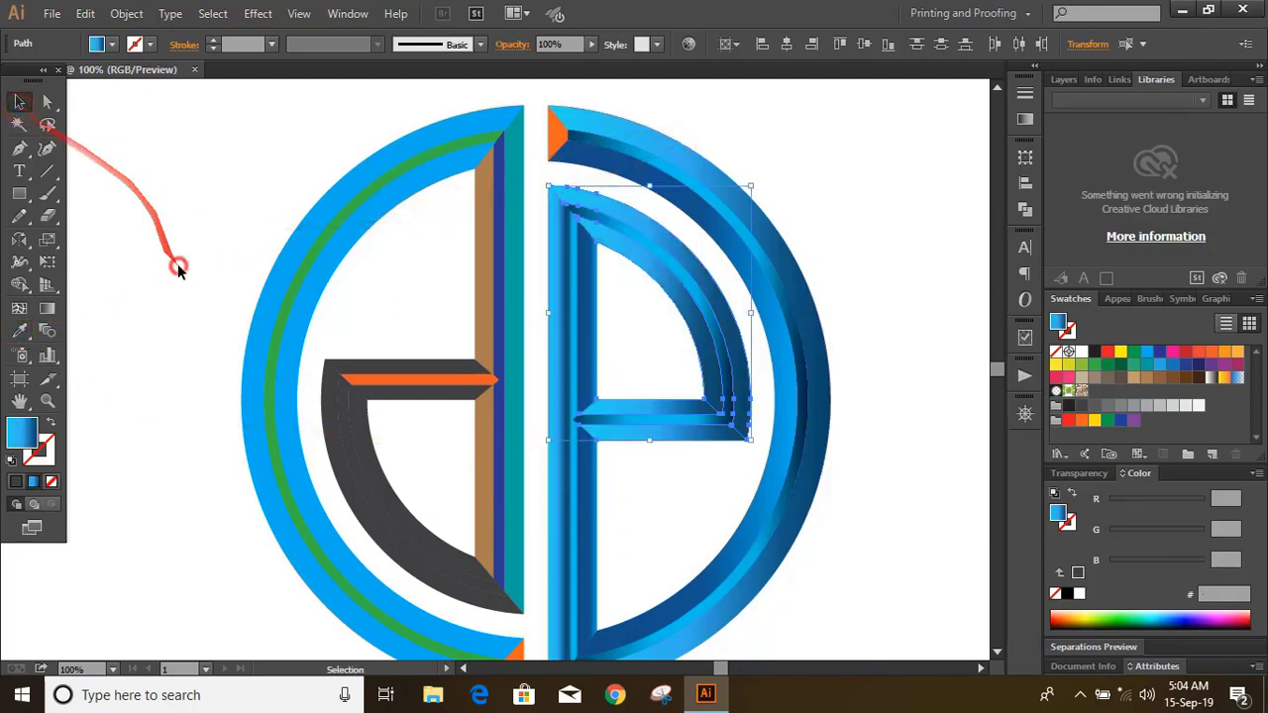
left_click(177, 269)
scroll(185, 363, "up", 1)
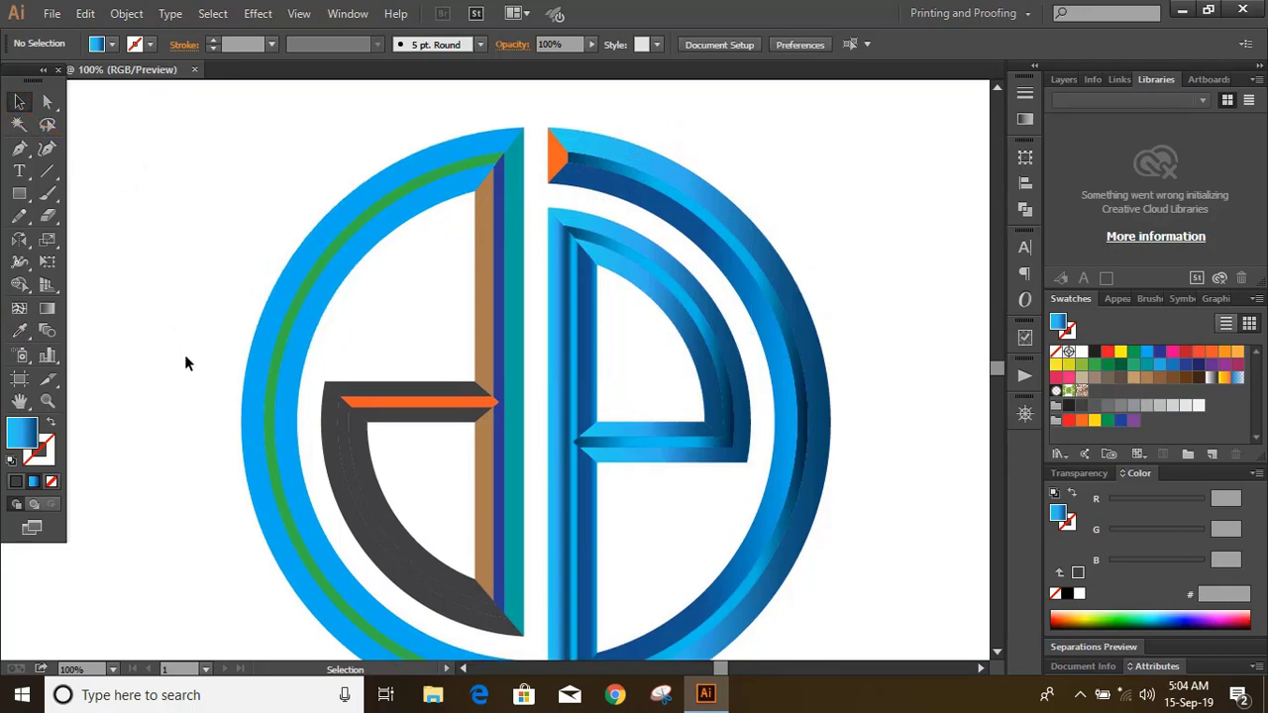
scroll(184, 353, "down", 2)
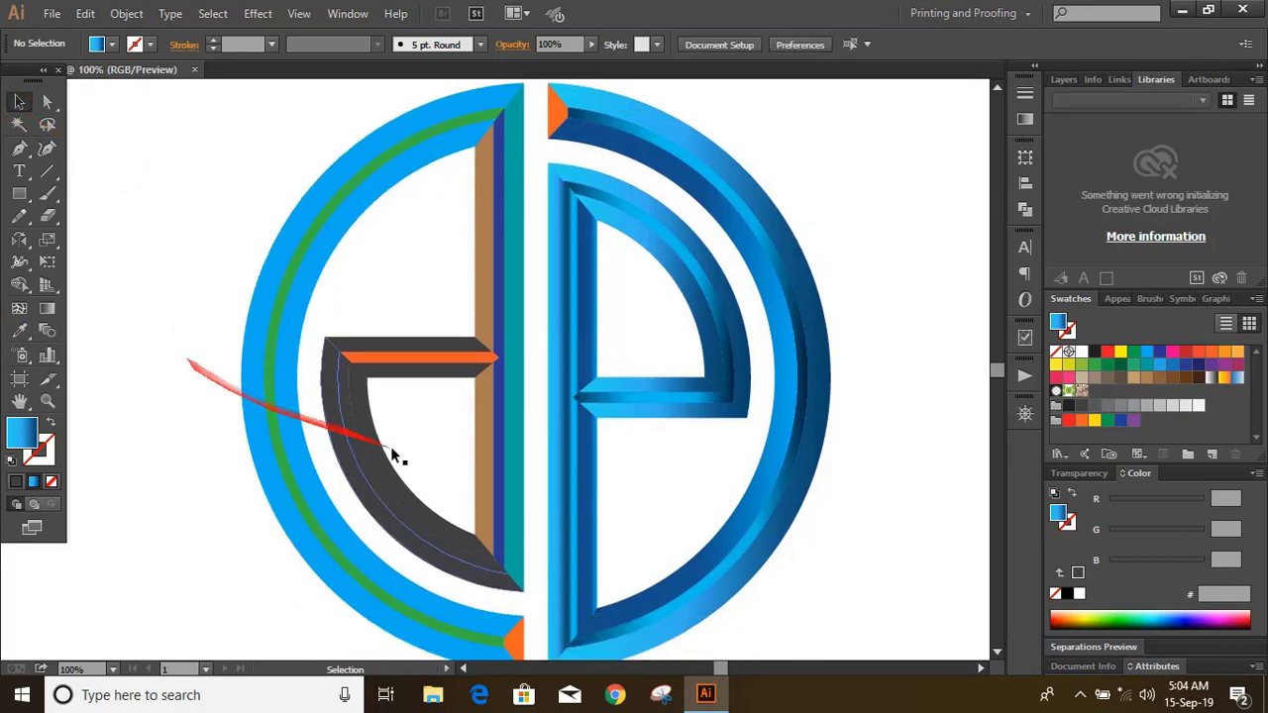
left_click(552, 330)
scroll(553, 324, "down", 2)
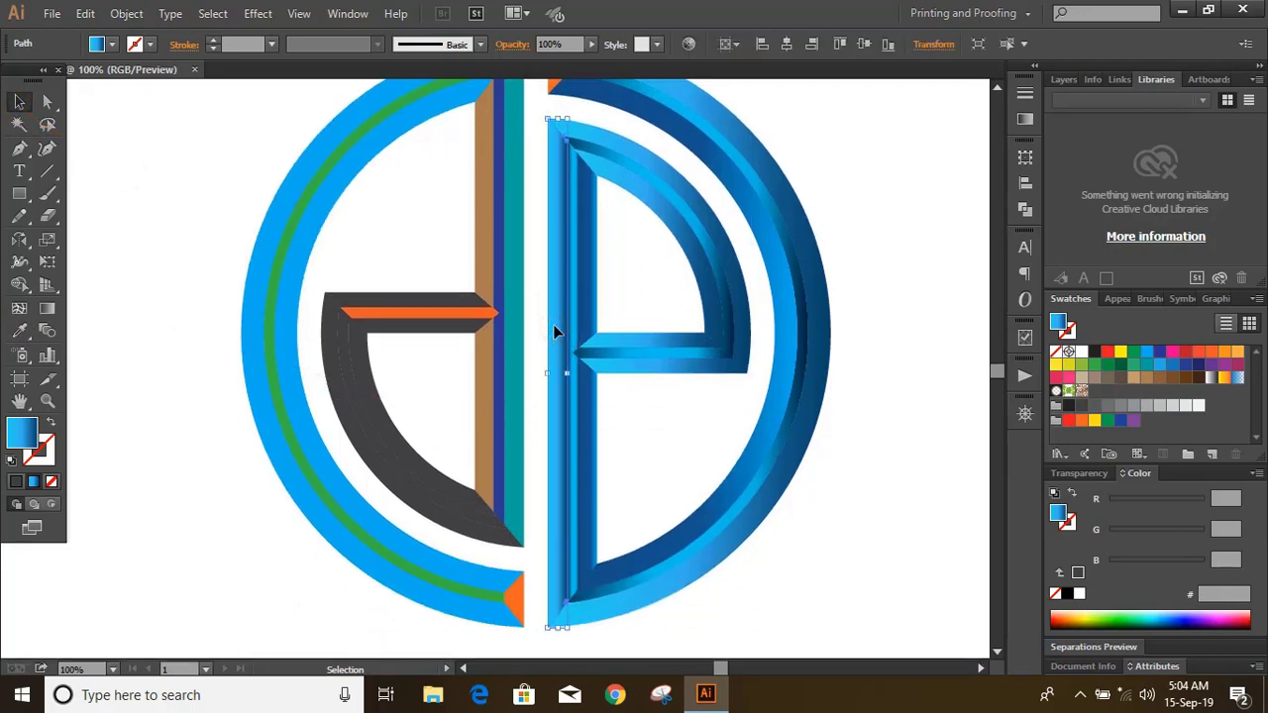
Drag the stem's gradient vertically and reverse it to run at −90°, darker at top
left_click(50, 309)
mouse_move(553, 127)
left_mouse_down()
mouse_move(566, 588)
mouse_move(553, 623)
left_mouse_up()
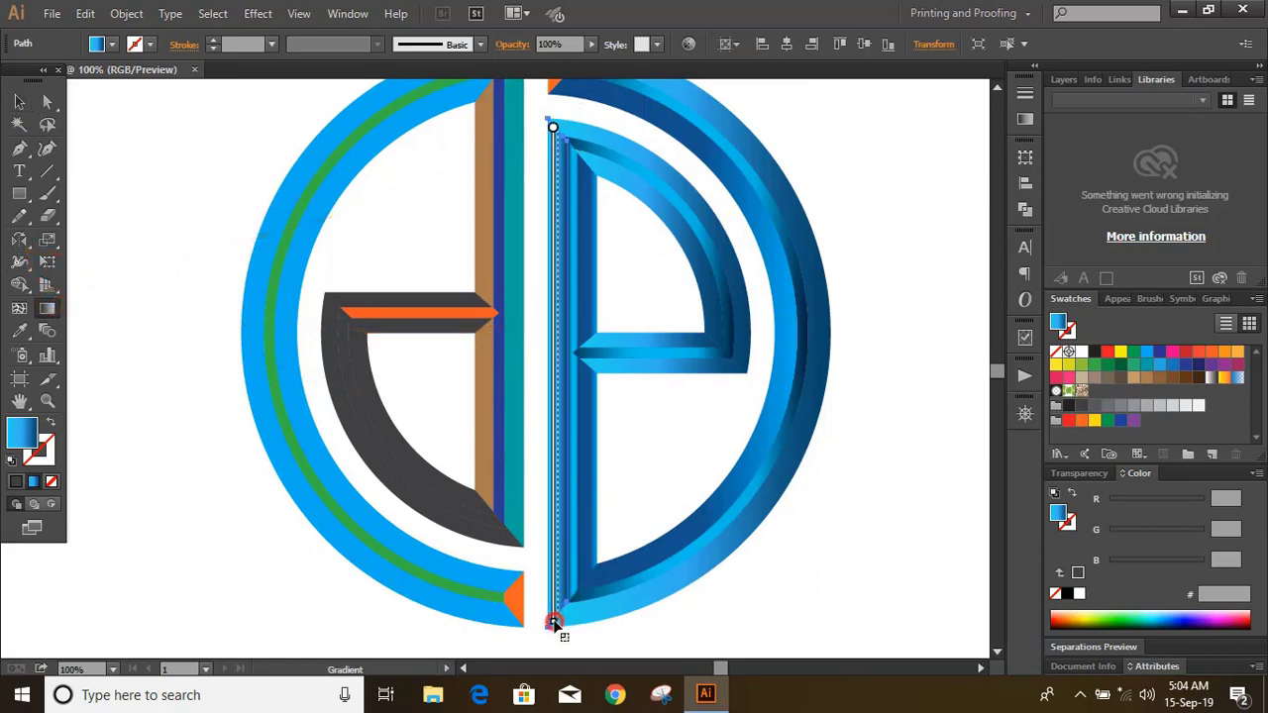
key("ctrl")
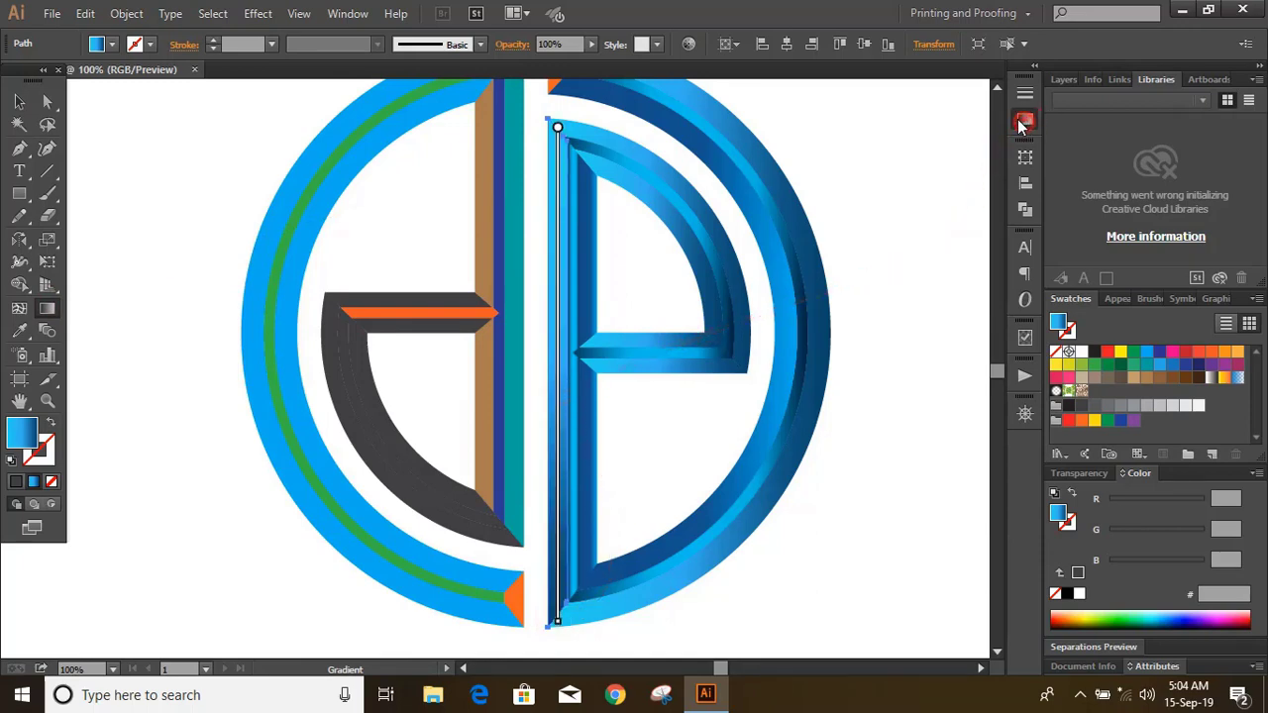
left_click(1023, 122)
left_click(811, 173)
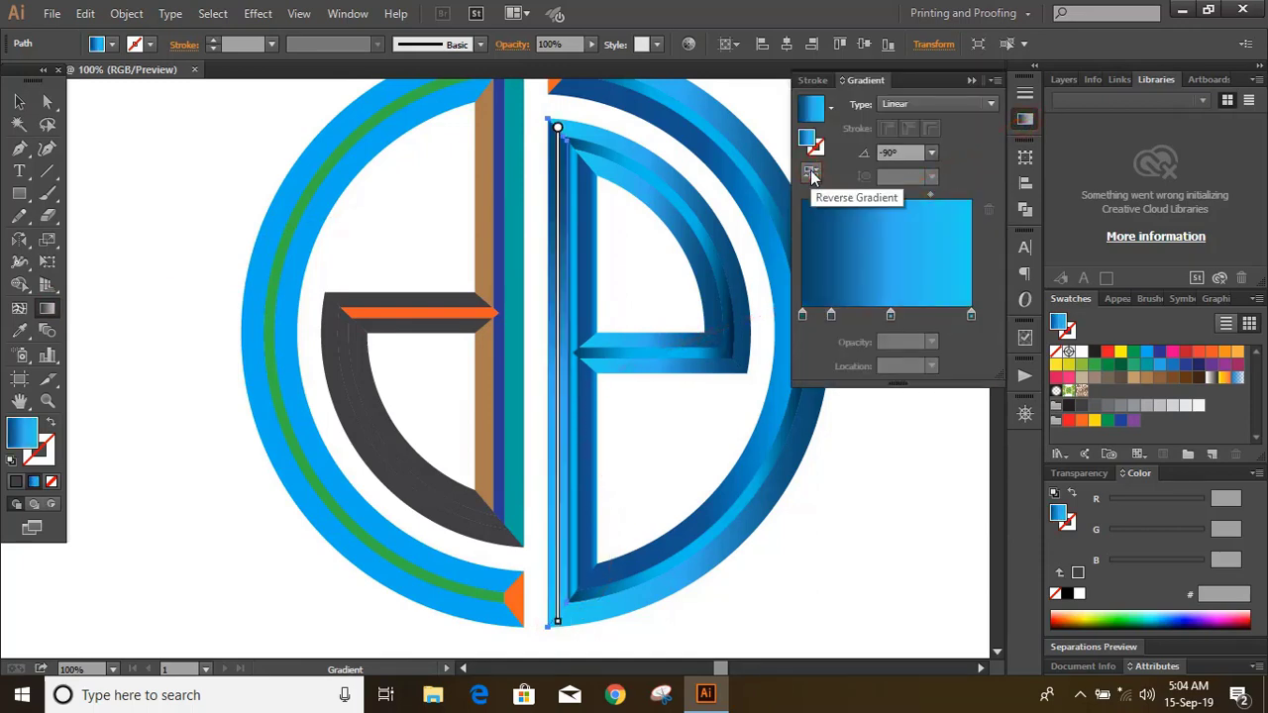
left_click(20, 102)
left_click(136, 197)
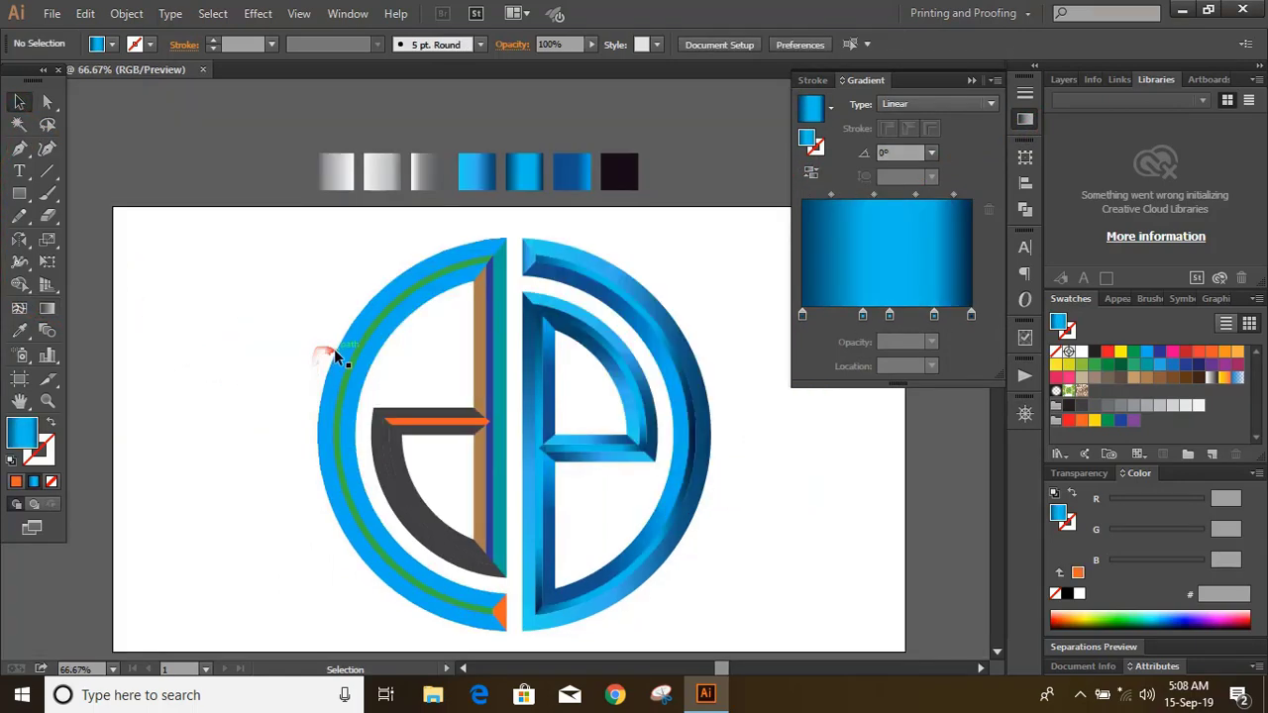
Give the left outer arc the first grey swatch and the left blue arc the third
left_click(19, 330)
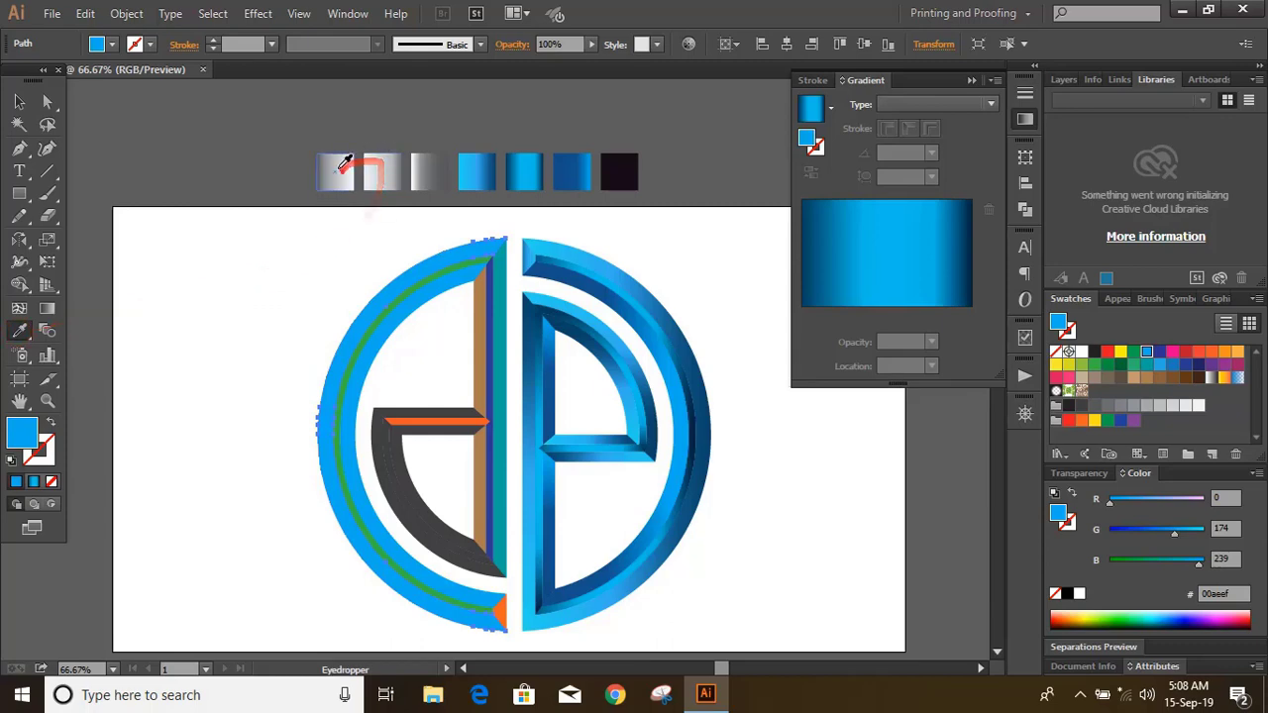
left_click(337, 171)
left_click(20, 102)
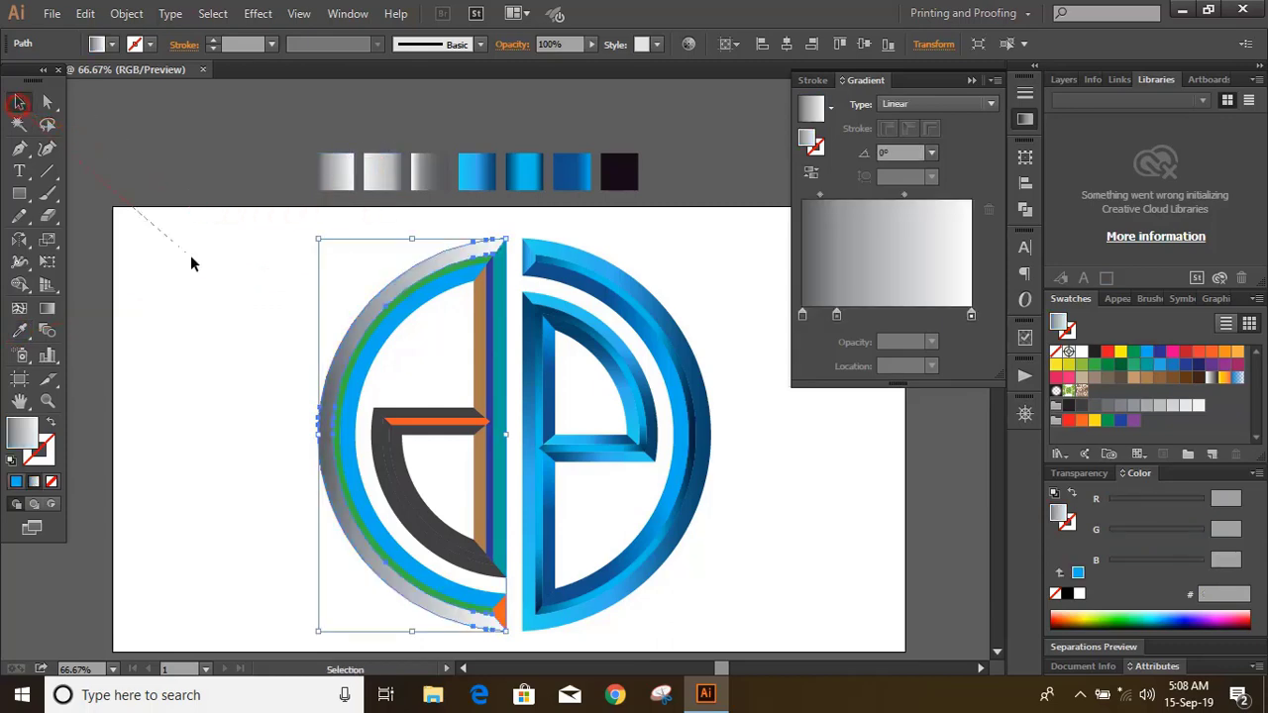
left_click(221, 298)
left_click(410, 317)
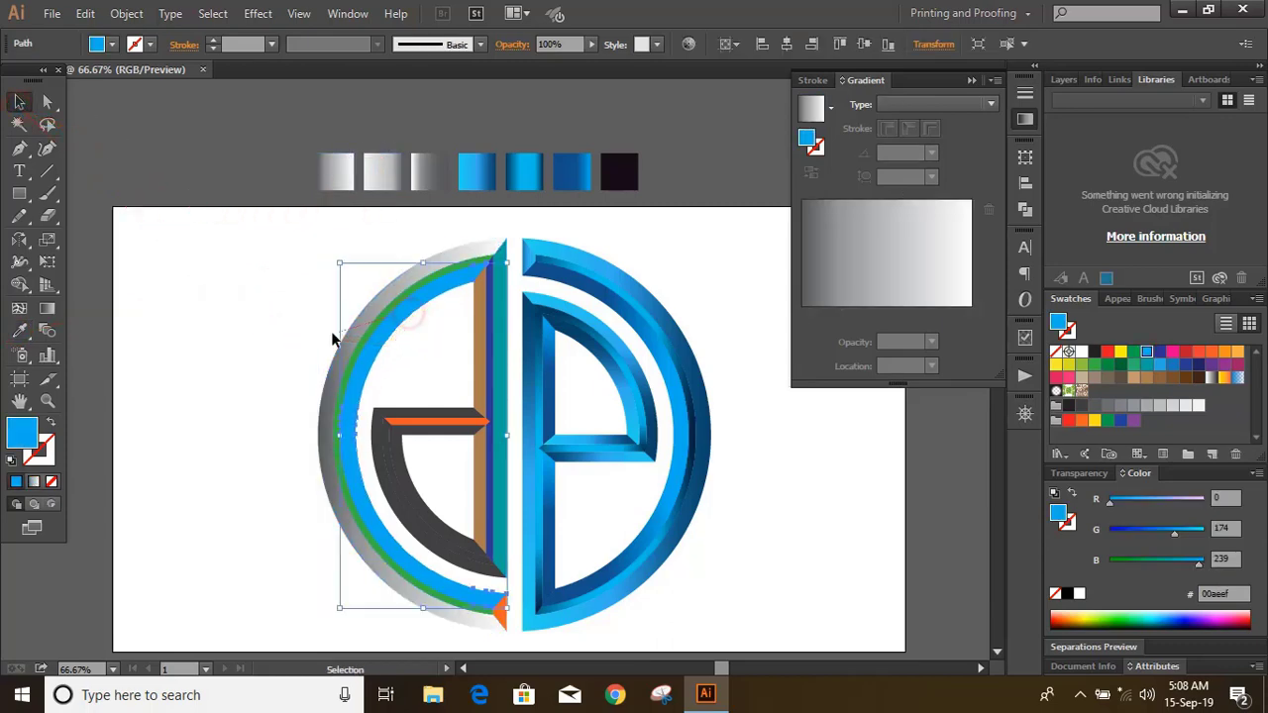
left_click(20, 333)
left_click(426, 171)
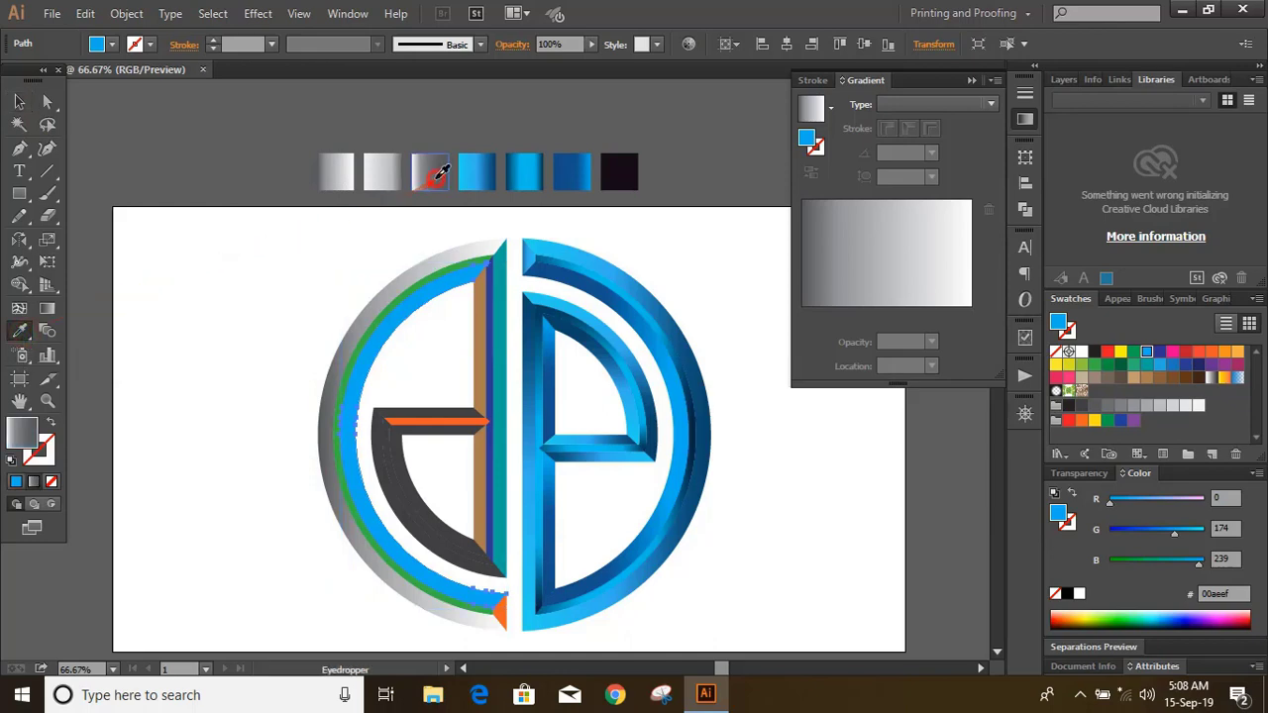
left_click(20, 102)
left_click(254, 283)
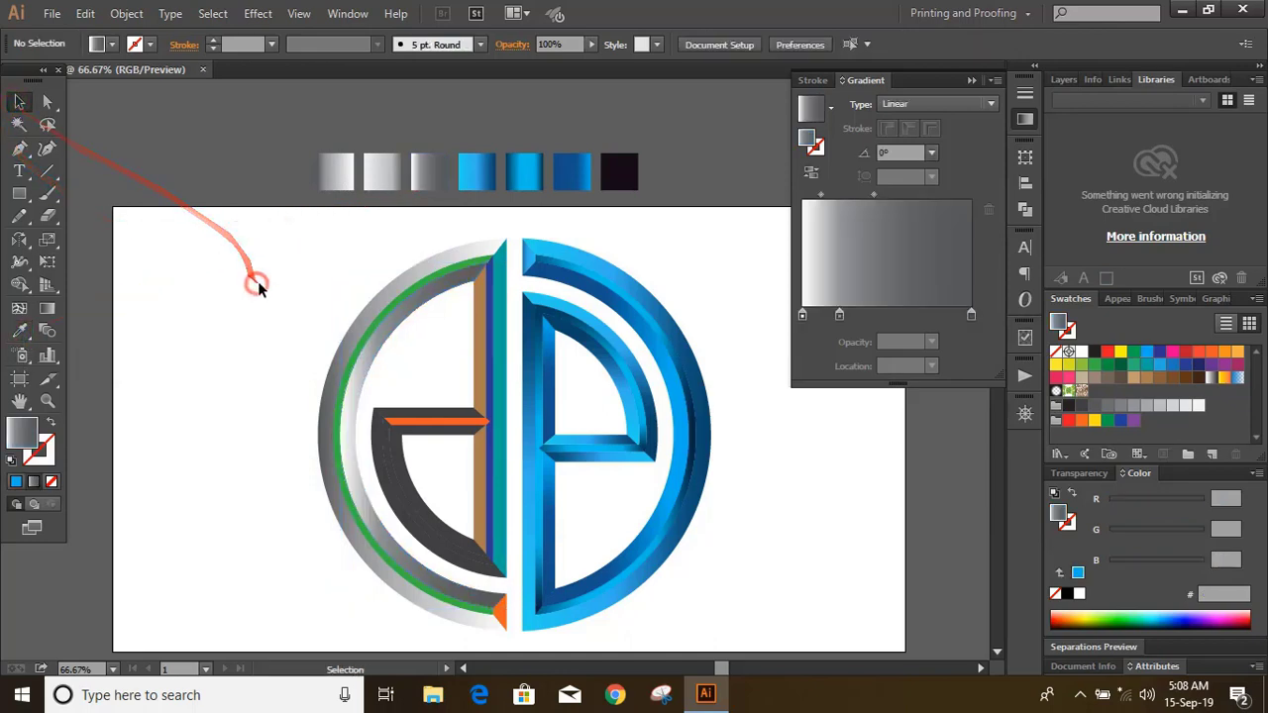
Apply the second grey swatch's gradient to the left green arc
left_click(392, 313)
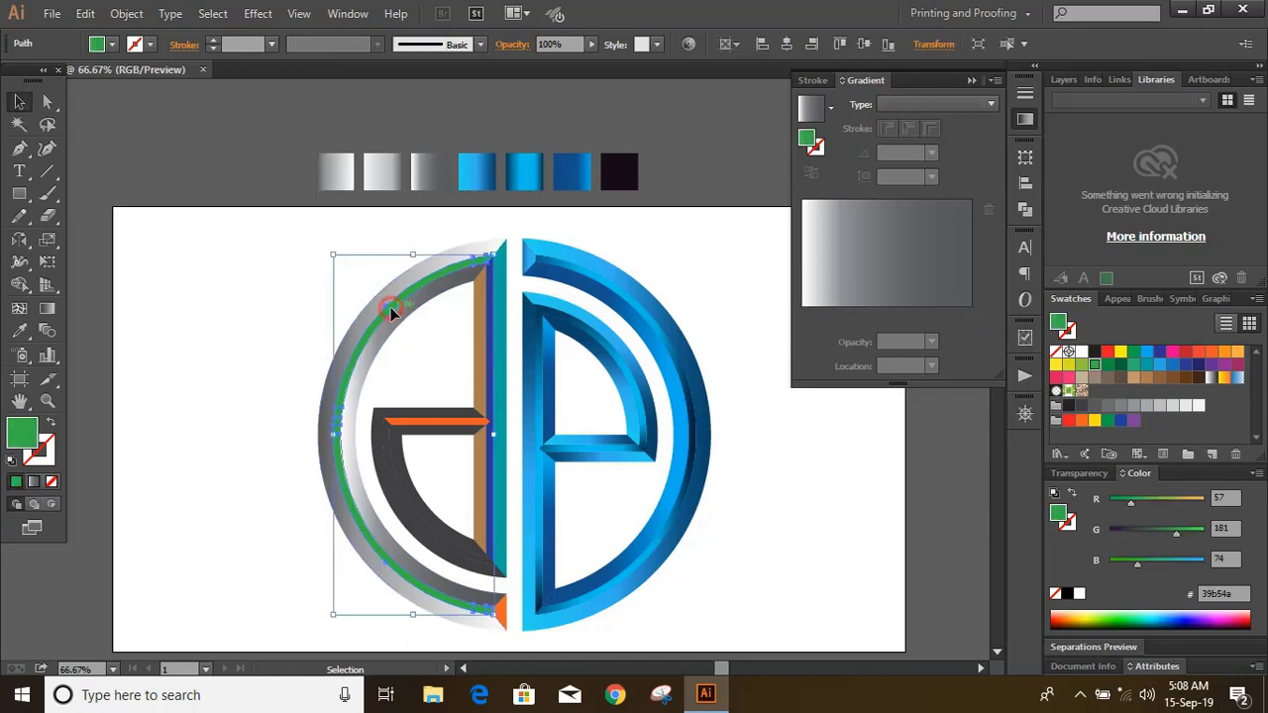
left_click(21, 331)
left_click(400, 167)
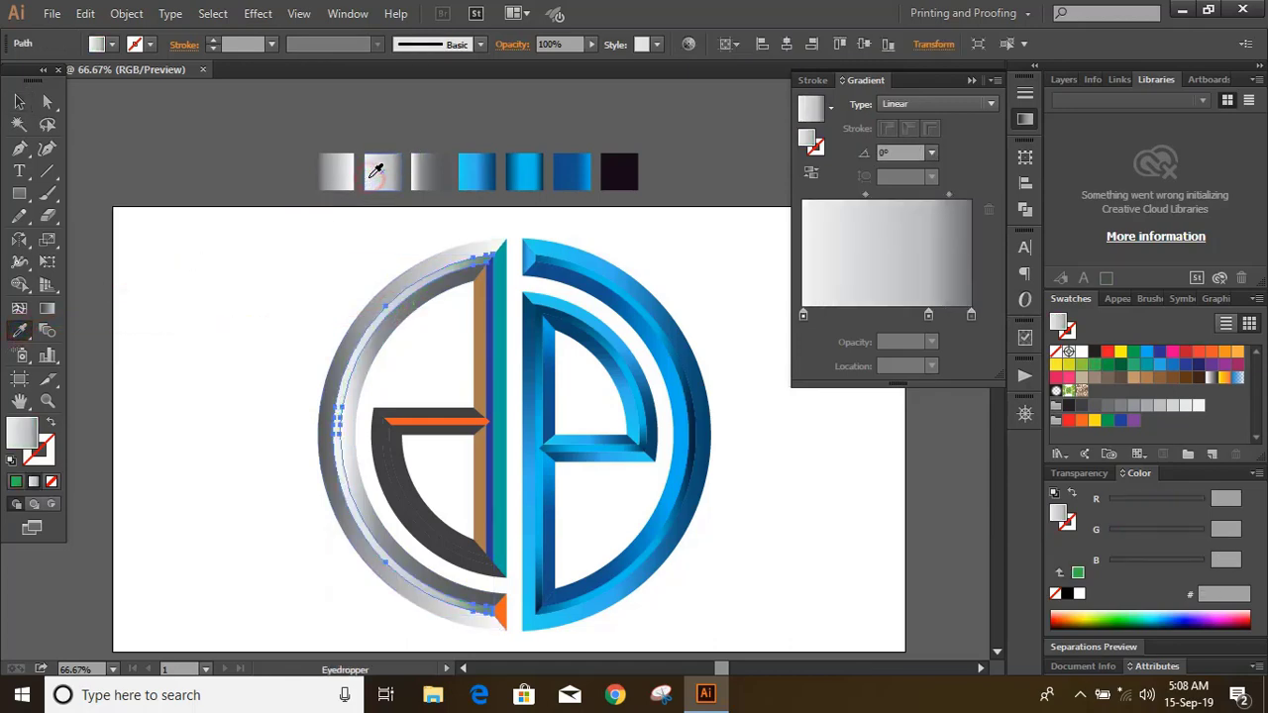
left_click(17, 102)
left_click(238, 377)
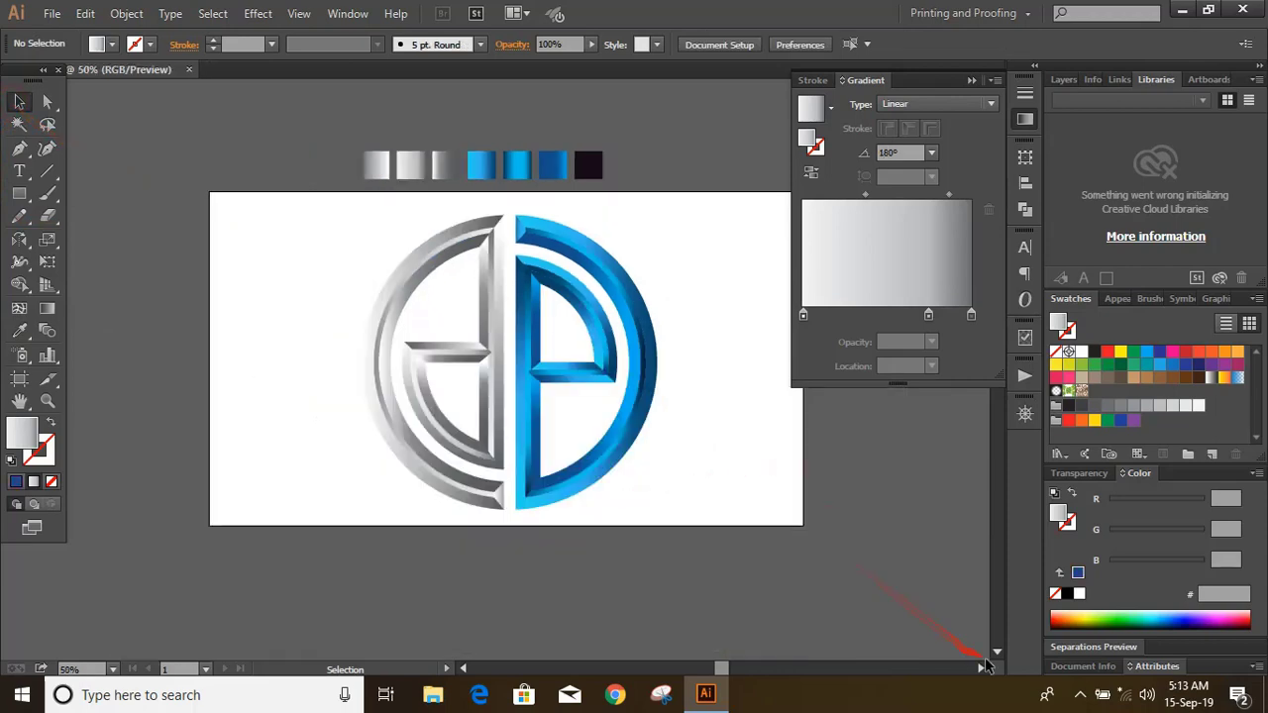
Draw a full-artboard rectangle and fill it with the dark swatch colour #150b16
left_click(982, 668)
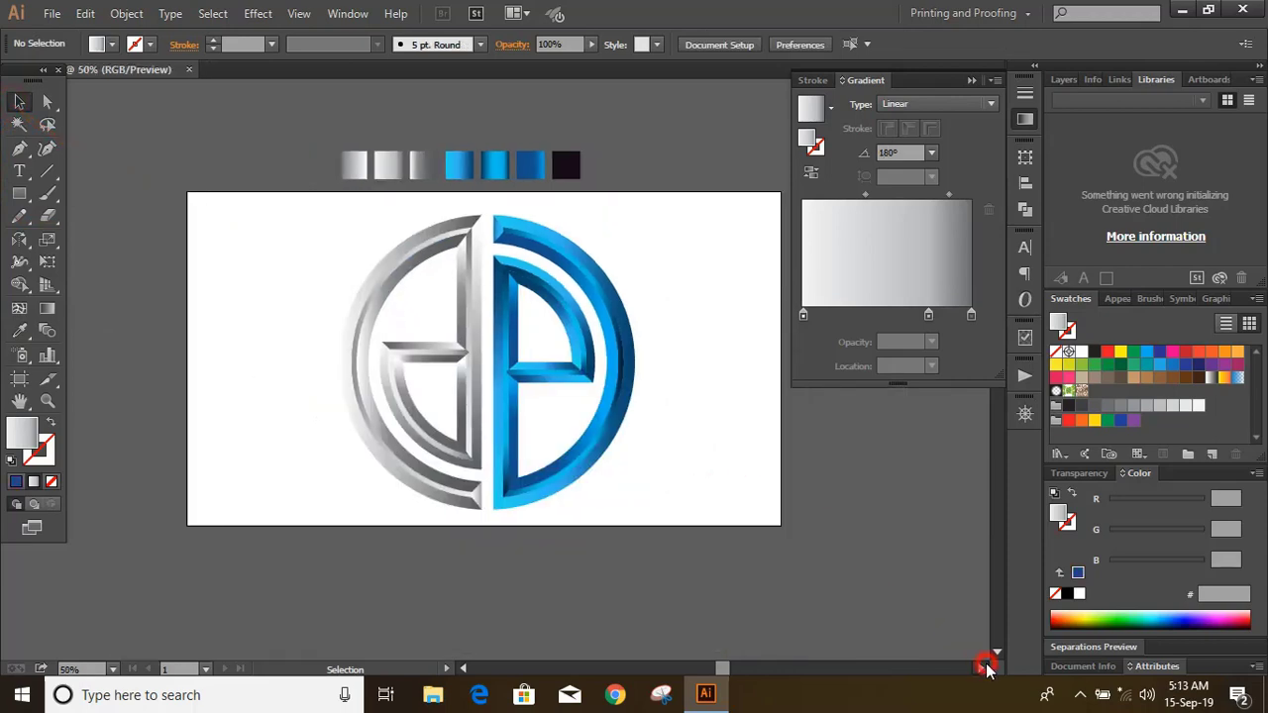
left_click(20, 196)
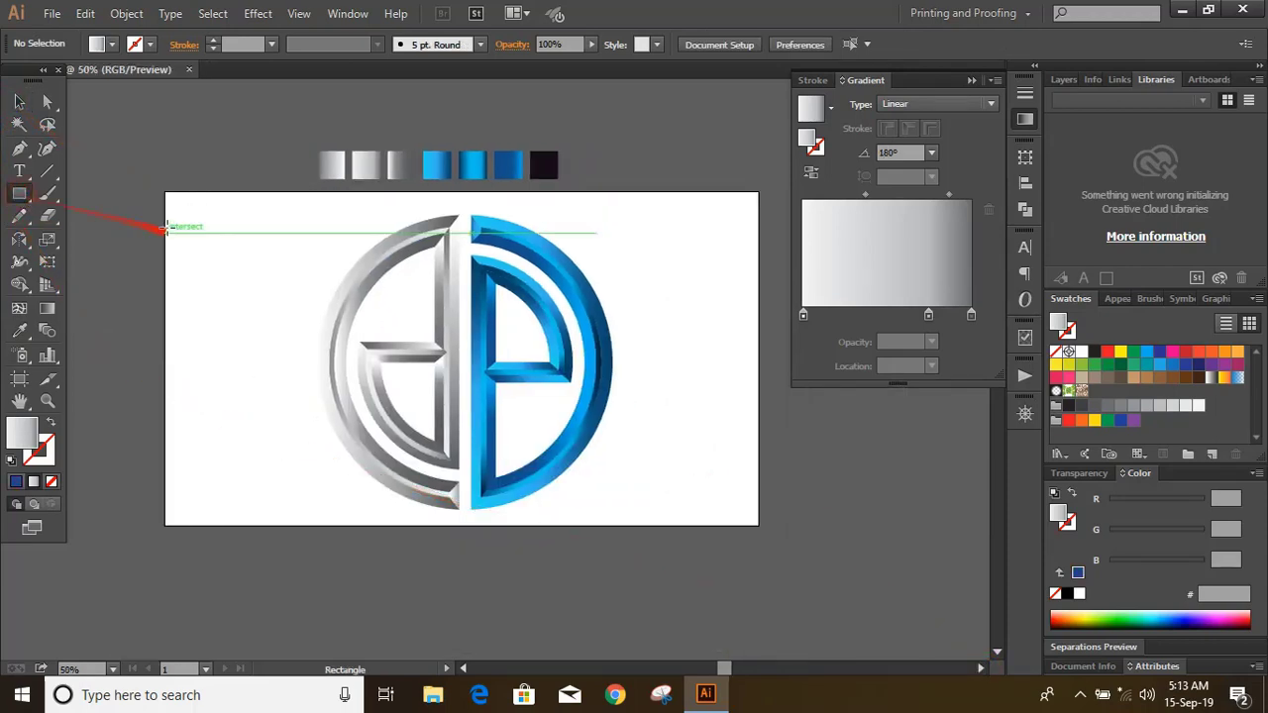
left_click_drag(165, 192, 759, 525)
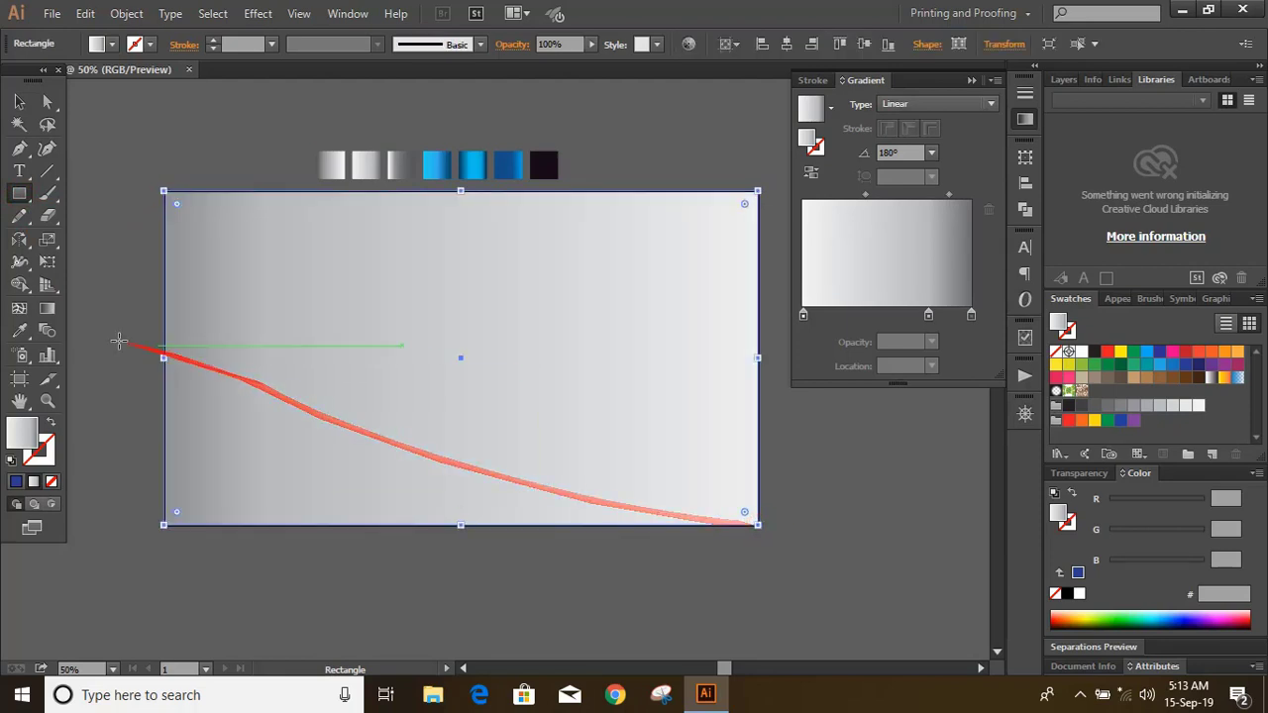
left_click(20, 331)
left_click(545, 165)
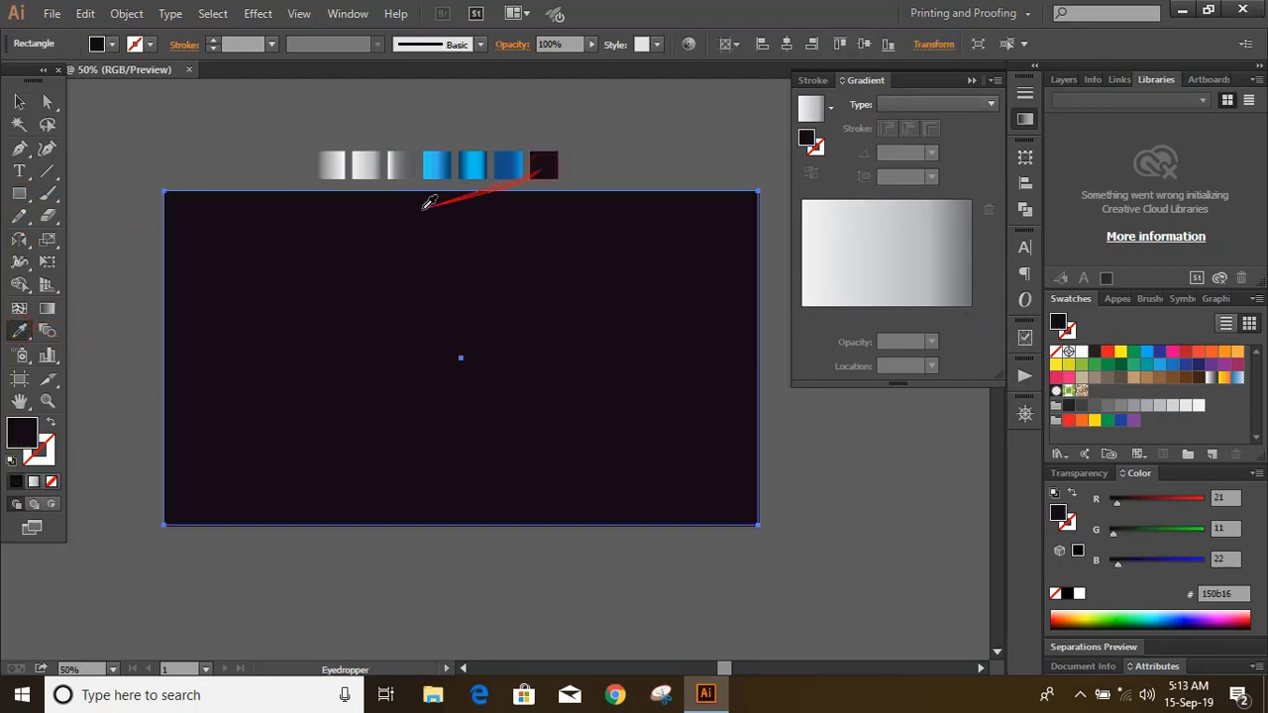
left_click(18, 101)
Send the dark rectangle to the back, behind the monogram
right_click(316, 269)
mouse_move(368, 532)
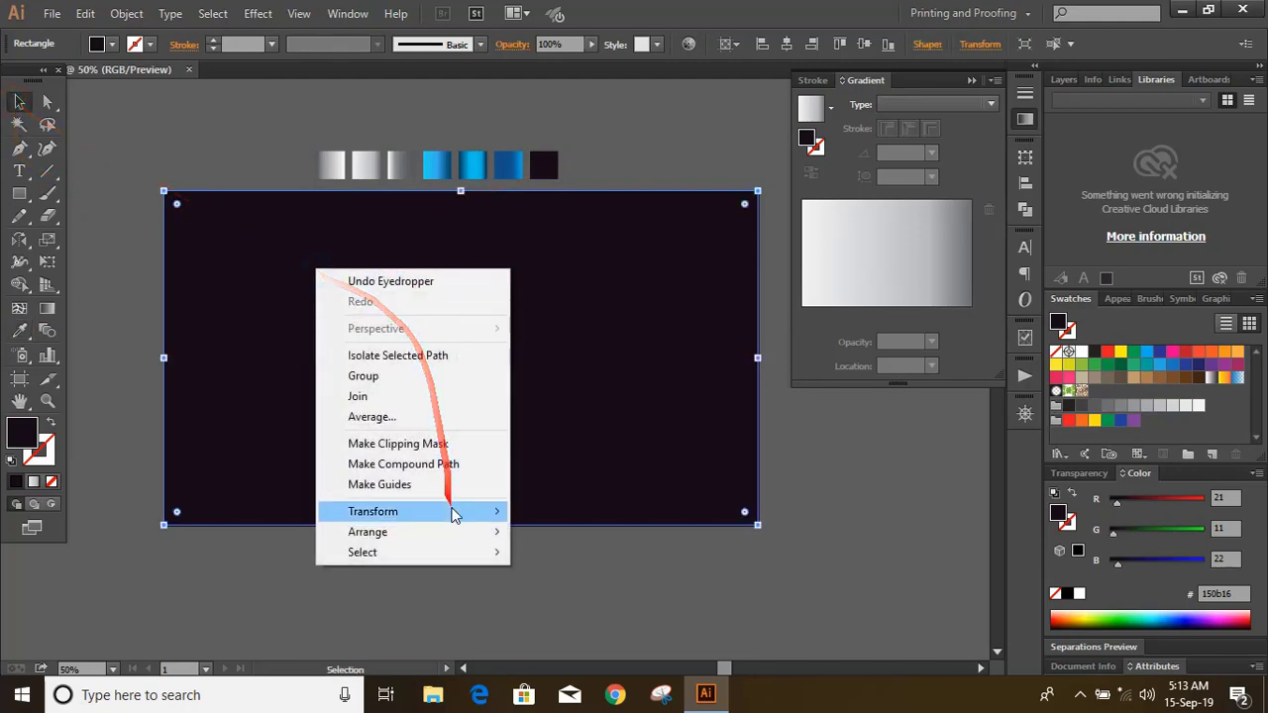
left_click(585, 593)
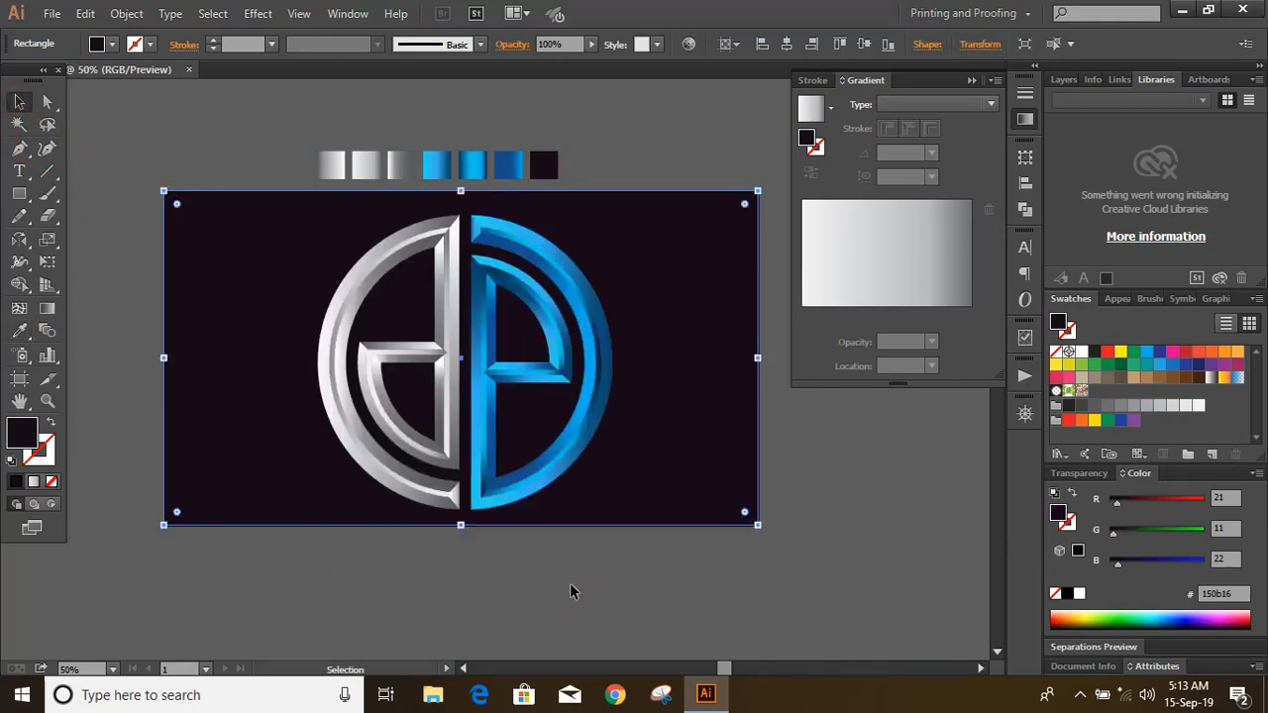
left_click(543, 573)
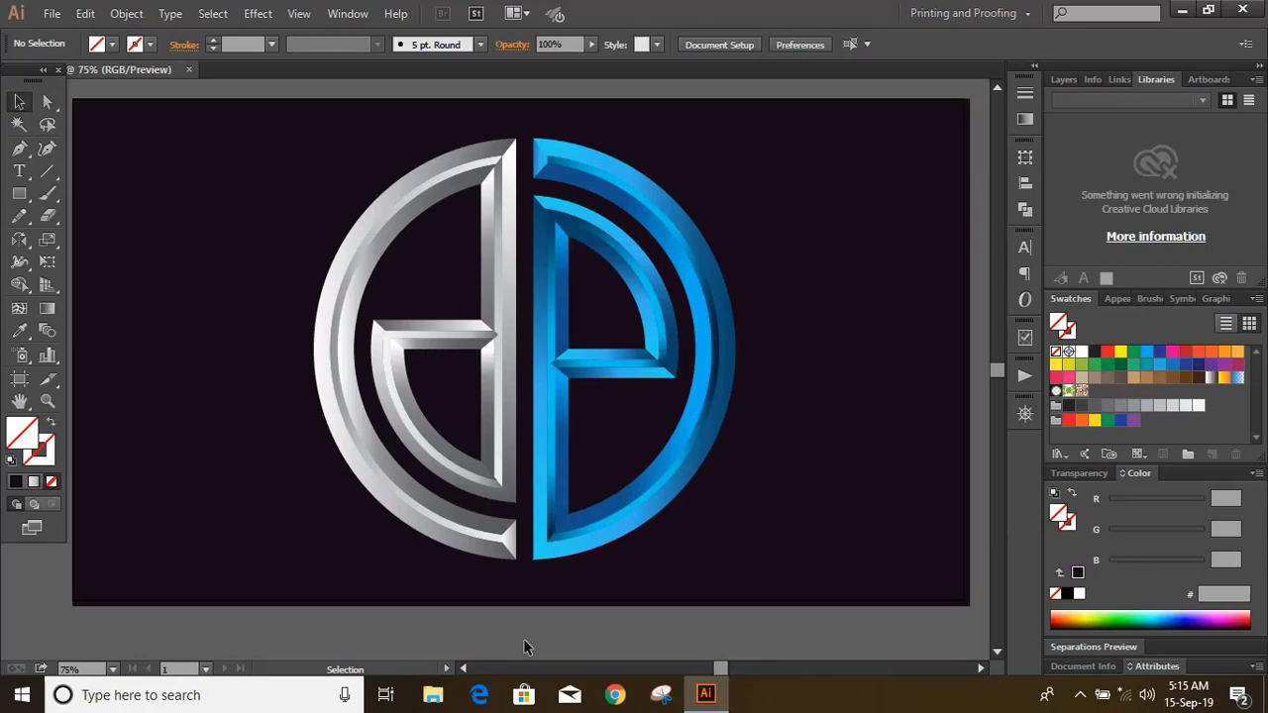